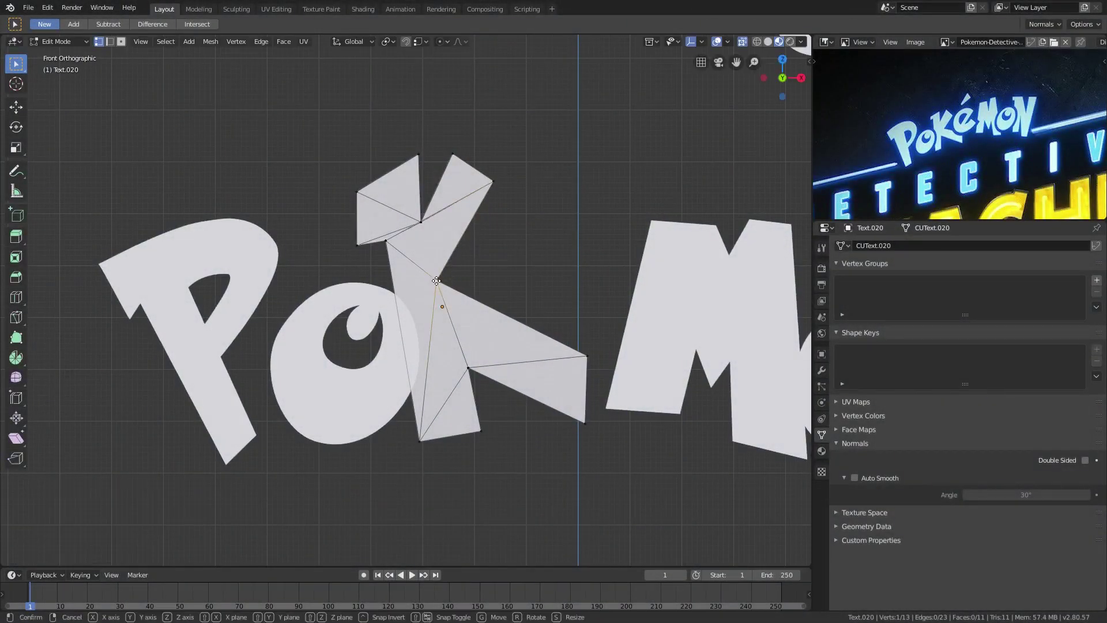
- Reshape the K by moving its upper inner corner up and repositioning the corners of its upper arm and serif
{"action": "left_click", "coordinate": [451, 252]}
{"action": "left_click_drag", "start_coordinate": [495, 180], "coordinate": [511, 196]}
{"action": "left_click_drag", "start_coordinate": [357, 192], "coordinate": [354, 230]}
{"action": "left_click_drag", "start_coordinate": [419, 155], "coordinate": [417, 175]}
{"action": "left_click", "coordinate": [456, 153]}
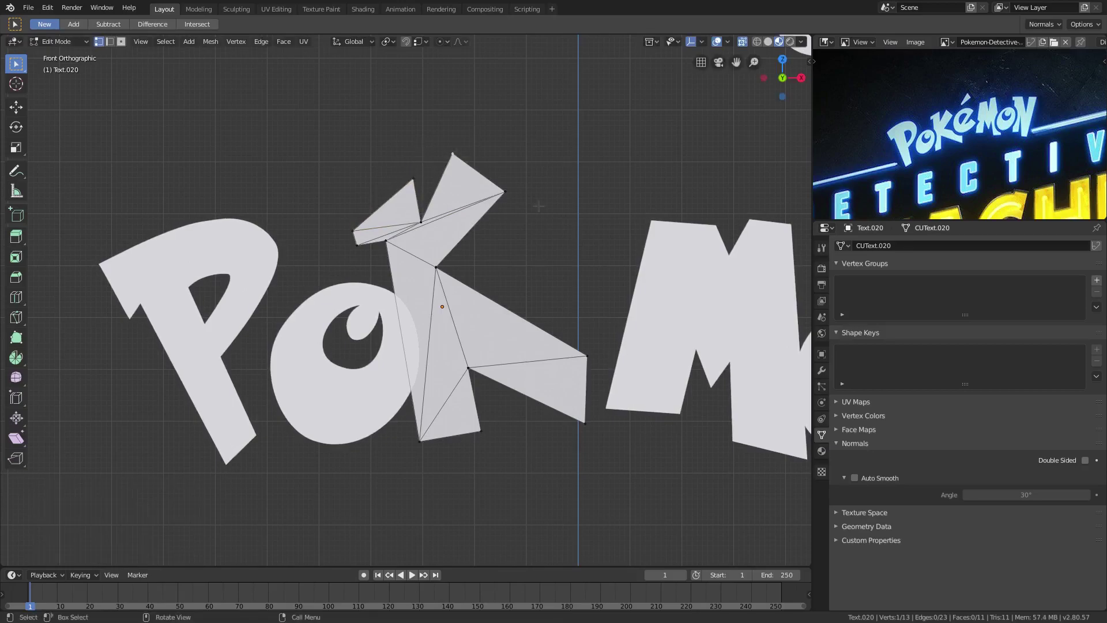
- Move the vertex where the K's leg meets its stem up and slightly inward to slim the leg
{"action": "key", "text": "Tab"}
{"action": "scroll", "coordinate": [480, 342], "scroll_direction": "down", "scroll_amount": 4}
{"action": "scroll", "coordinate": [480, 342], "scroll_direction": "up", "scroll_amount": 3}
{"action": "key", "text": "Tab"}
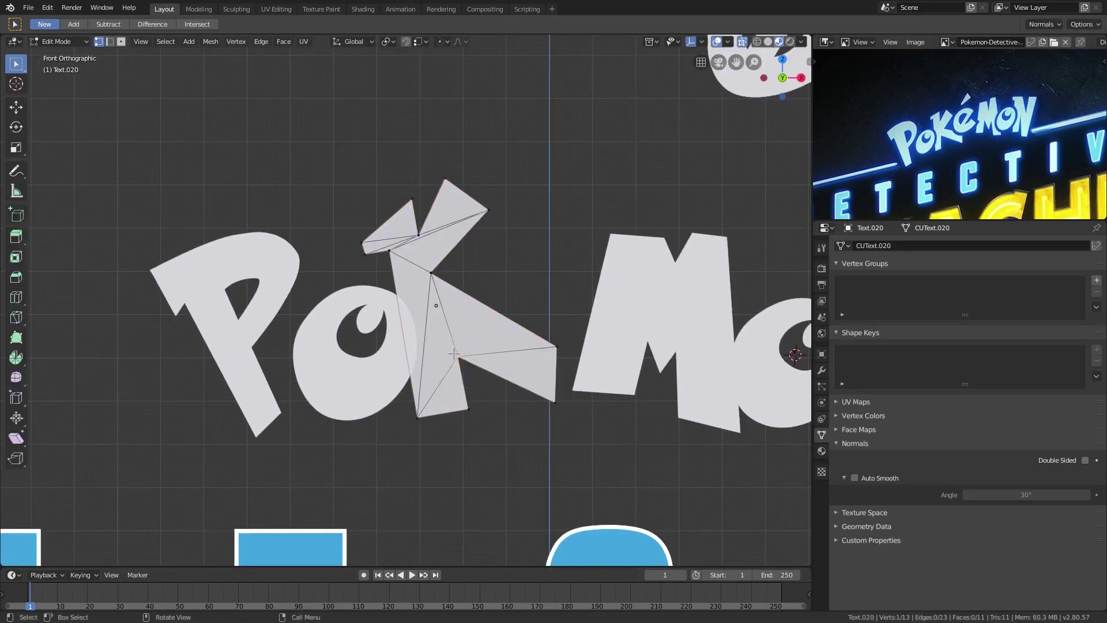
{"action": "key", "text": "h"}
{"action": "key", "text": "ctrl+z"}
{"action": "key", "text": "g"}
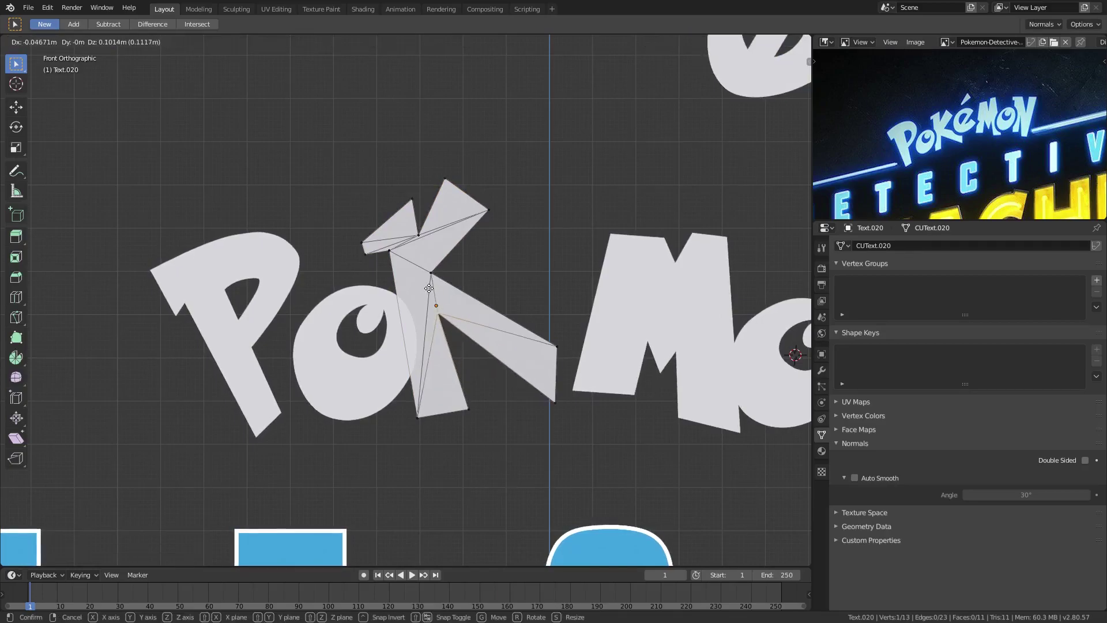
{"action": "left_click_drag", "start_coordinate": [429, 288], "coordinate": [429, 288]}
{"action": "key", "text": "Tab"}
- Nudge the inner corner between the K's upper arm and leg slightly outward and down
{"action": "scroll", "coordinate": [572, 339], "scroll_direction": "down", "scroll_amount": 4}
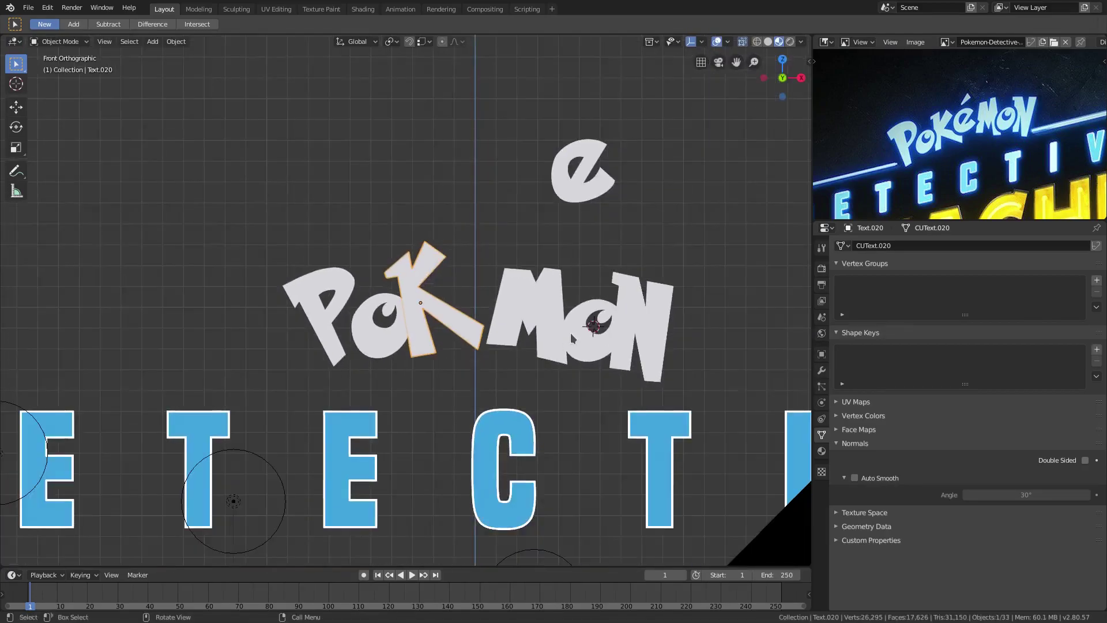
{"action": "scroll", "coordinate": [573, 338], "scroll_direction": "down", "scroll_amount": 2}
{"action": "scroll", "coordinate": [487, 302], "scroll_direction": "up", "scroll_amount": 3}
{"action": "scroll", "coordinate": [428, 301], "scroll_direction": "up", "scroll_amount": 2}
{"action": "key", "text": "Tab"}
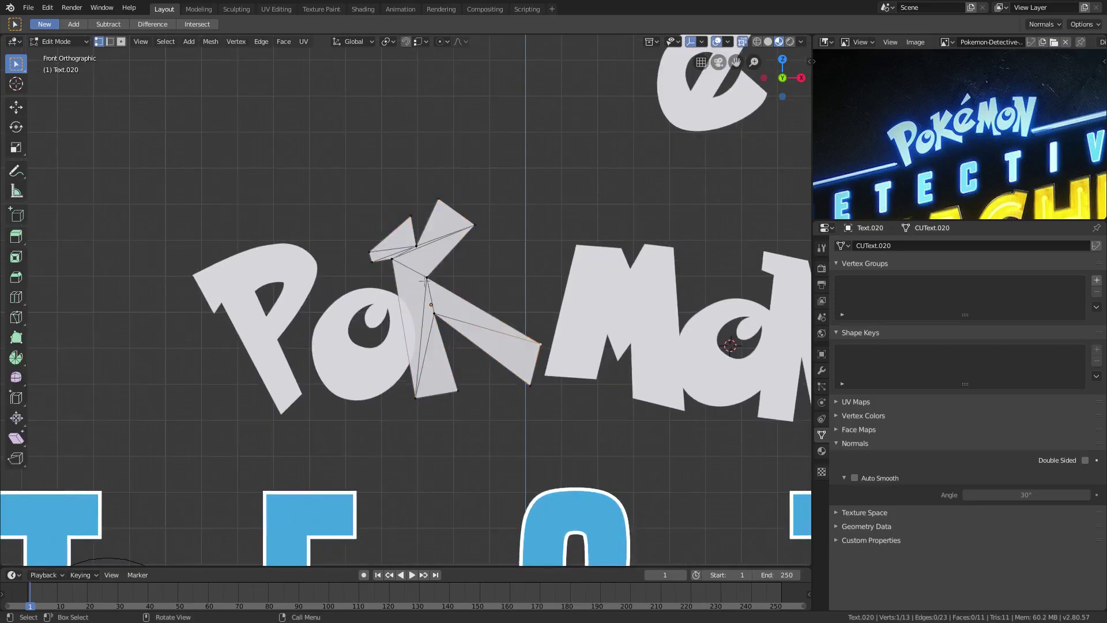
{"action": "key", "text": "h"}
{"action": "key", "text": "ctrl+z"}
{"action": "key", "text": "g"}
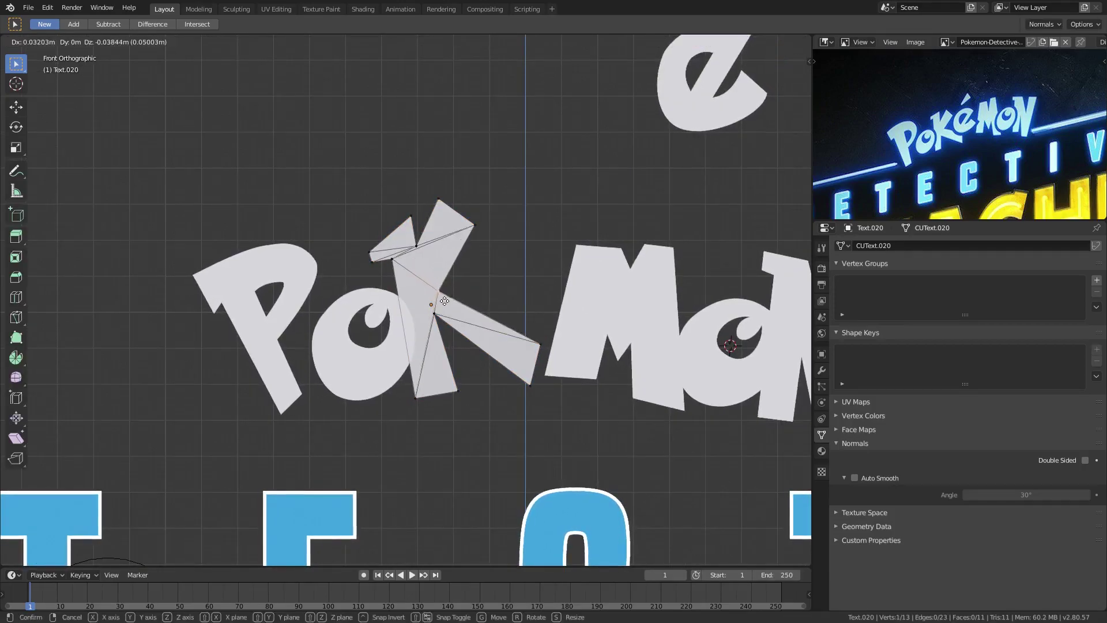
{"action": "left_click", "coordinate": [439, 291]}
{"action": "key", "text": "Tab"}
- Move the e from above the word into the gap between the K and the M
{"action": "scroll", "coordinate": [530, 304], "scroll_direction": "down", "scroll_amount": 1}
{"action": "middle_click_drag", "start_coordinate": [553, 271], "coordinate": [528, 248], "text": "shift"}
{"action": "left_click", "coordinate": [626, 148]}
{"action": "key", "text": "h"}
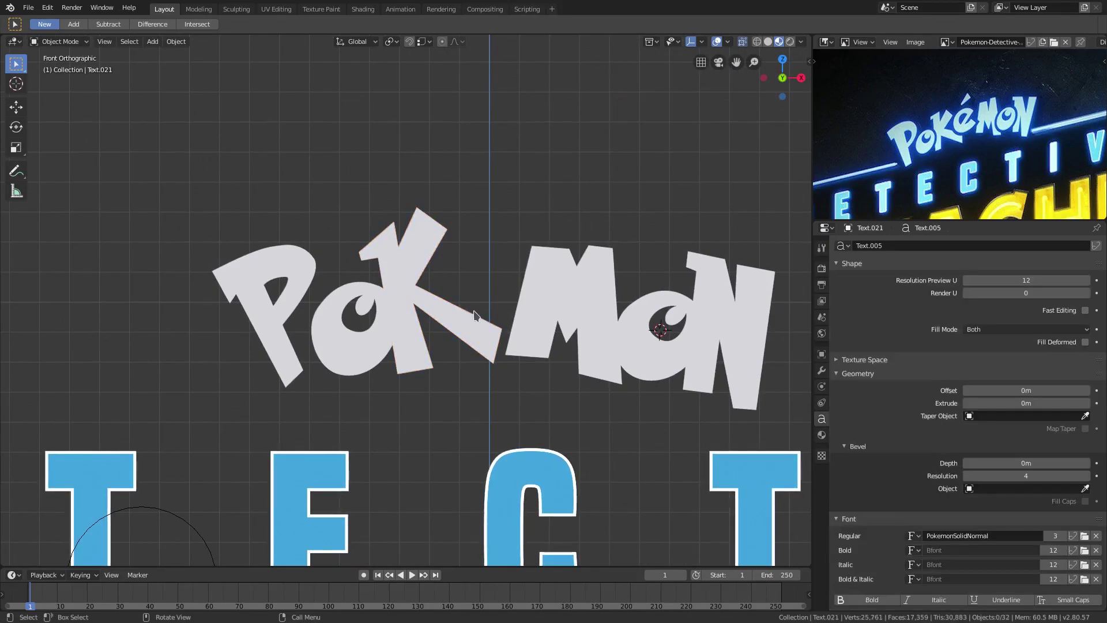
{"action": "key", "text": "alt+h"}
{"action": "key", "text": "g"}
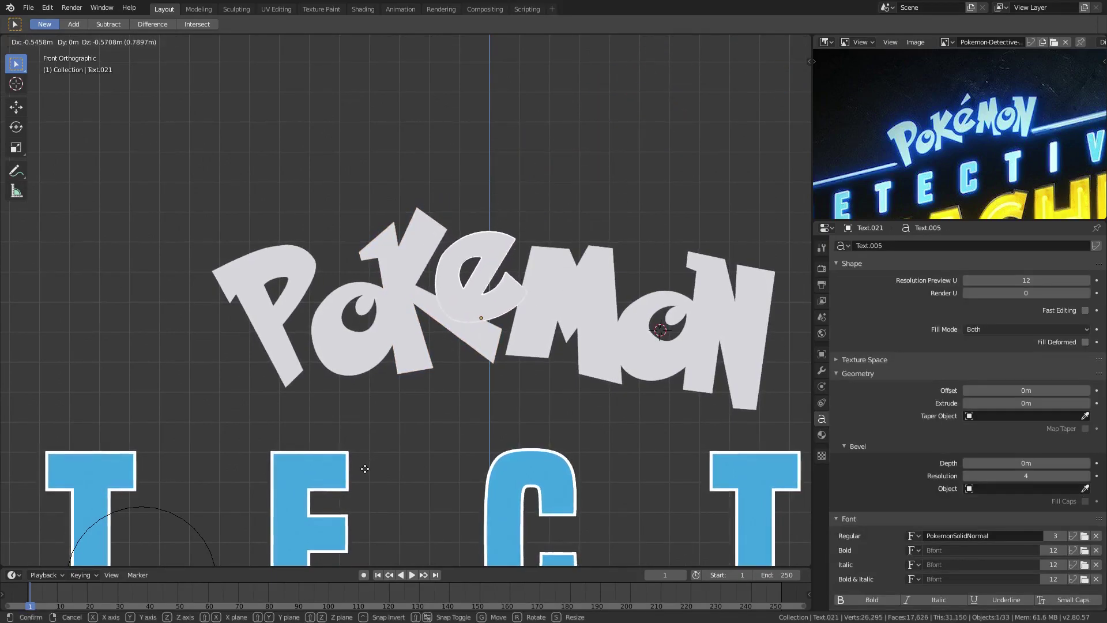
{"action": "left_click", "coordinate": [367, 467]}
{"action": "left_click", "coordinate": [591, 348]}
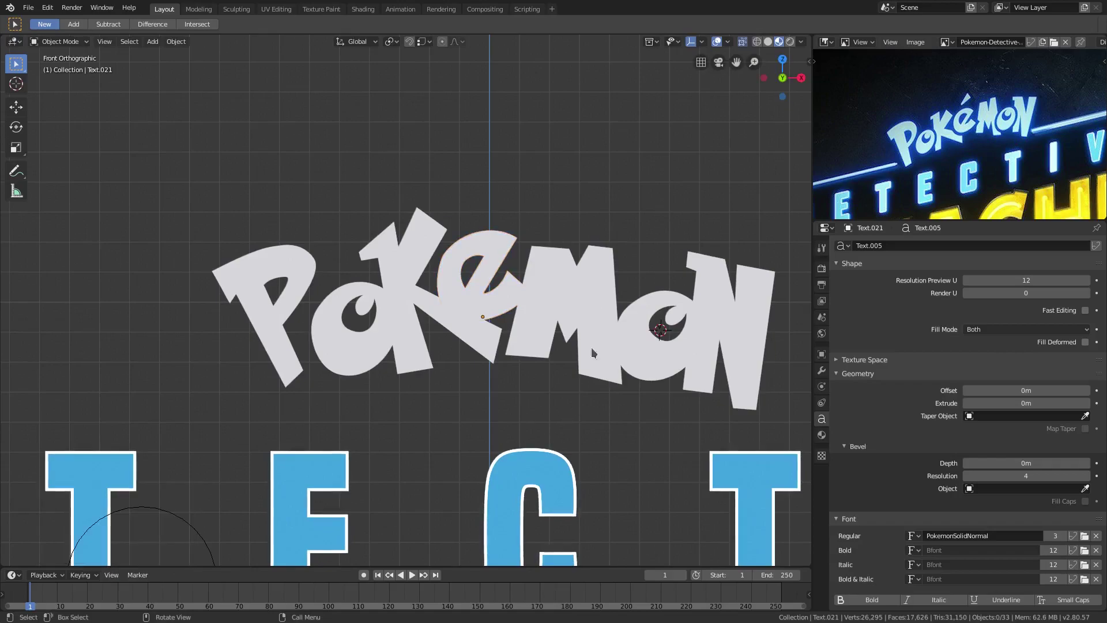
- Convert the e text object to a mesh
{"action": "left_click", "coordinate": [177, 42]}
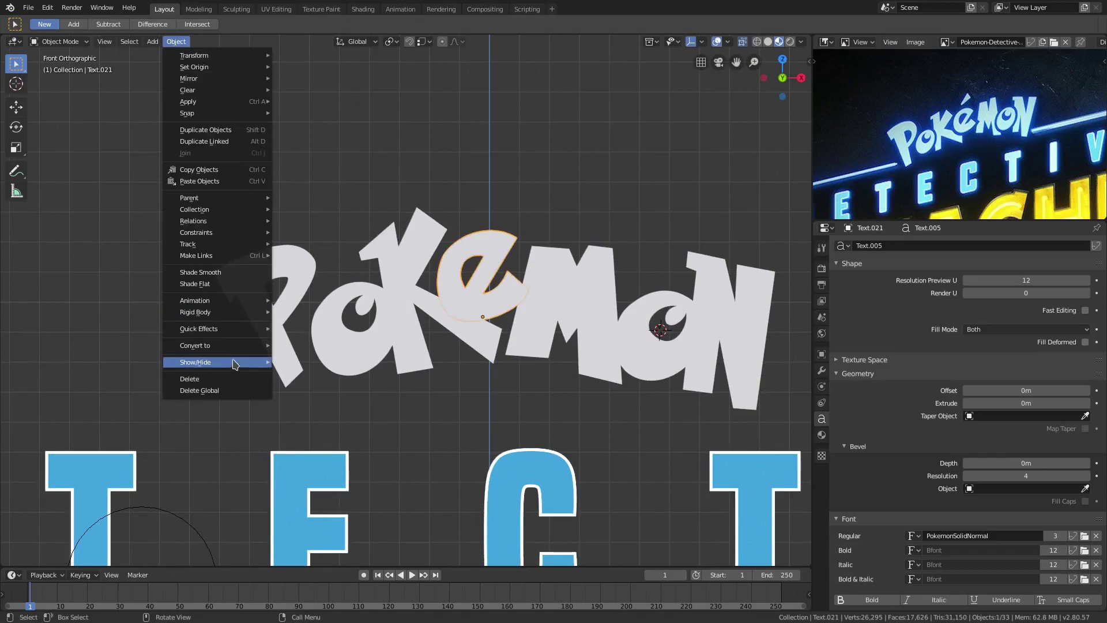
{"action": "mouse_move", "coordinate": [236, 347]}
{"action": "left_click", "coordinate": [340, 358]}
- Shift all of the e's geometry down to centre it on its origin, and move the object back up between K and M
{"action": "key", "text": "Tab"}
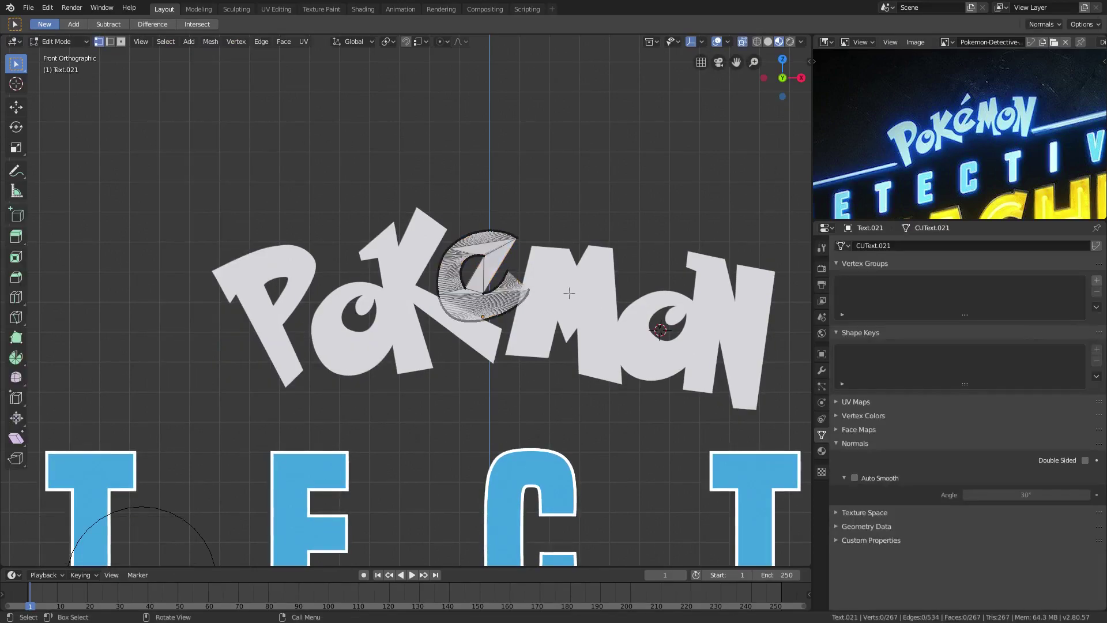
{"action": "key", "text": "a"}
{"action": "key", "text": "g"}
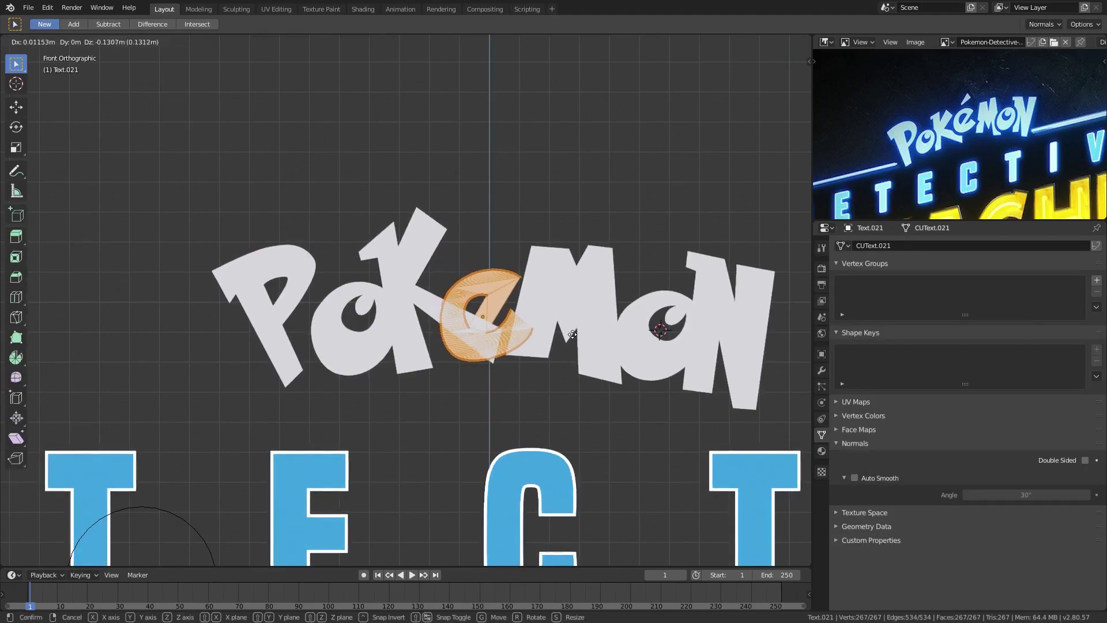
{"action": "left_click", "coordinate": [574, 335]}
{"action": "key", "text": "Tab"}
{"action": "key", "text": "g"}
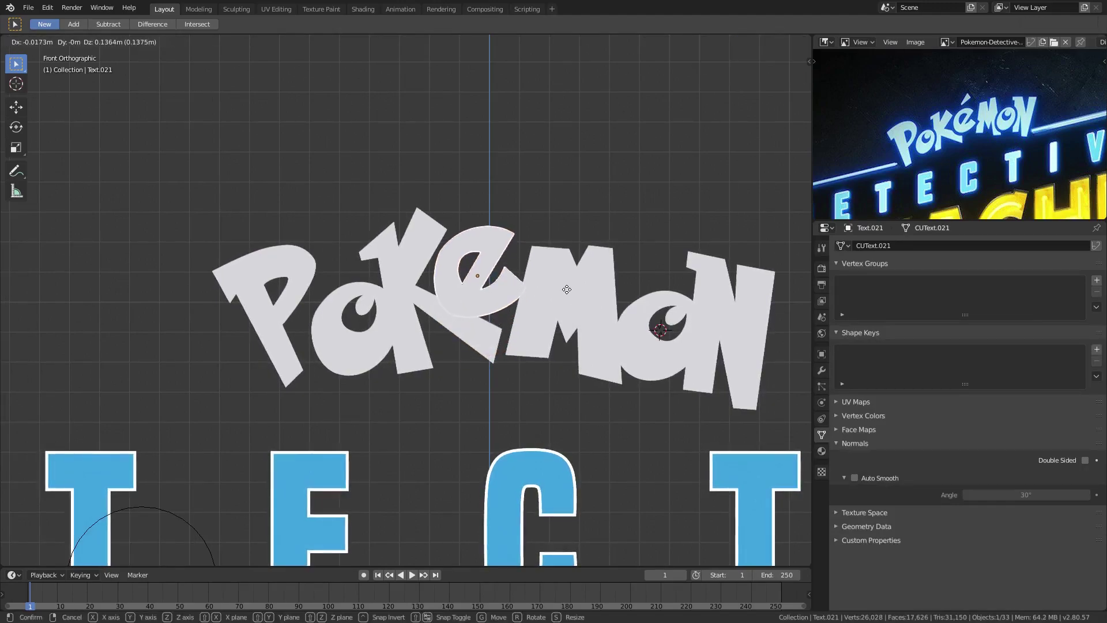
{"action": "left_click", "coordinate": [567, 289]}
{"action": "key", "text": "Tab"}
{"action": "key", "text": "Tab"}
- Examine the Mo, N and Po objects to see which letters are grouped and which are already meshes
{"action": "left_click", "coordinate": [599, 285]}
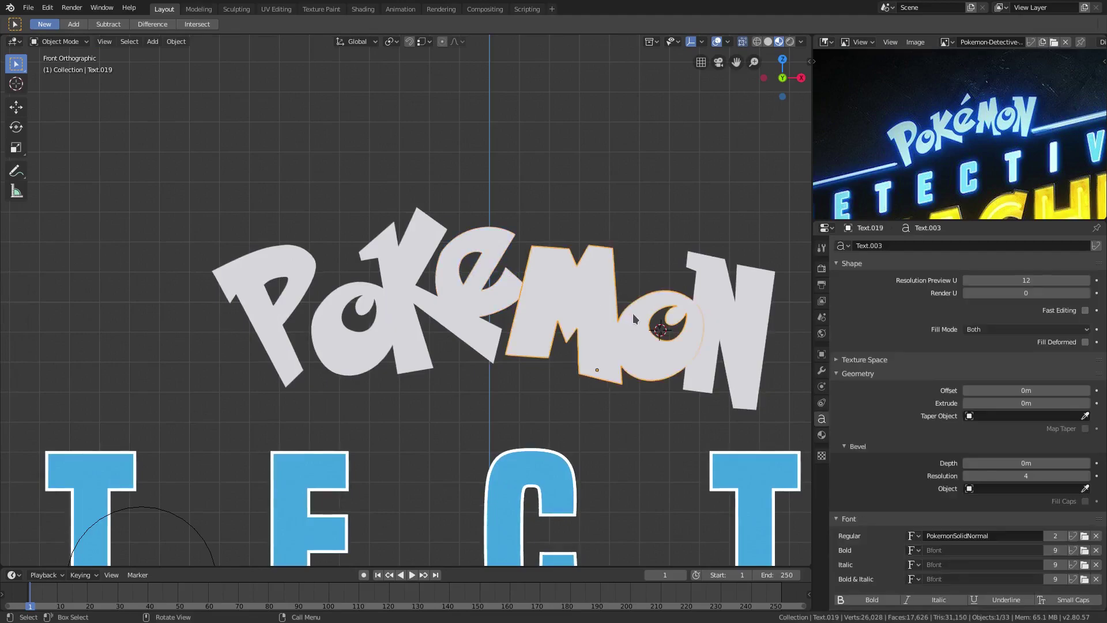
{"action": "middle_click_drag", "start_coordinate": [633, 313], "coordinate": [583, 304], "text": "shift"}
{"action": "left_click", "coordinate": [667, 298]}
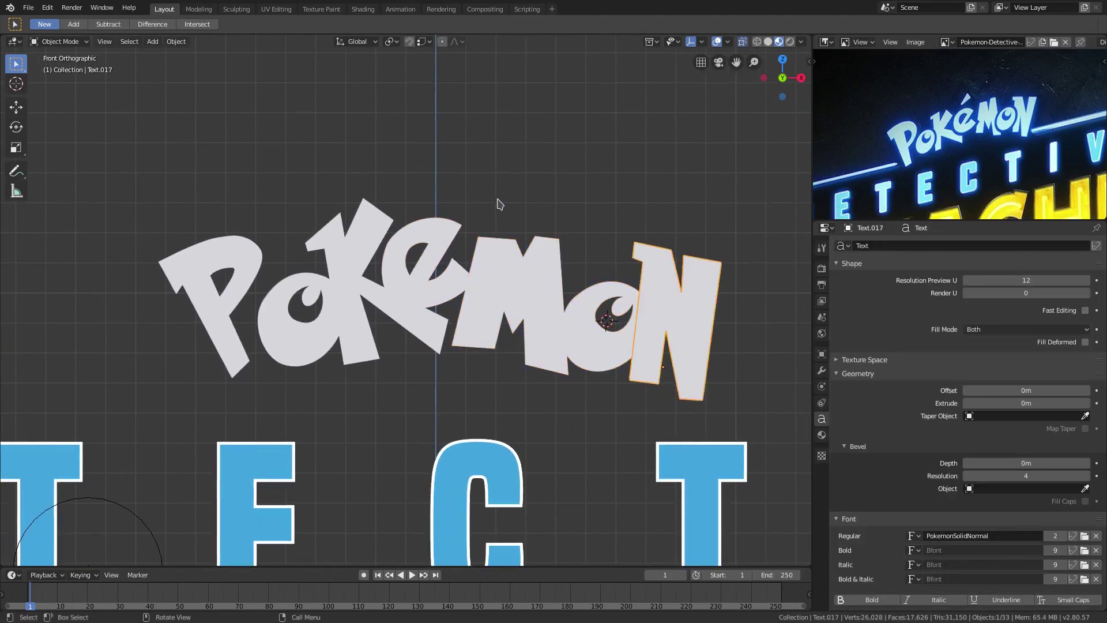
{"action": "left_click", "coordinate": [264, 311]}
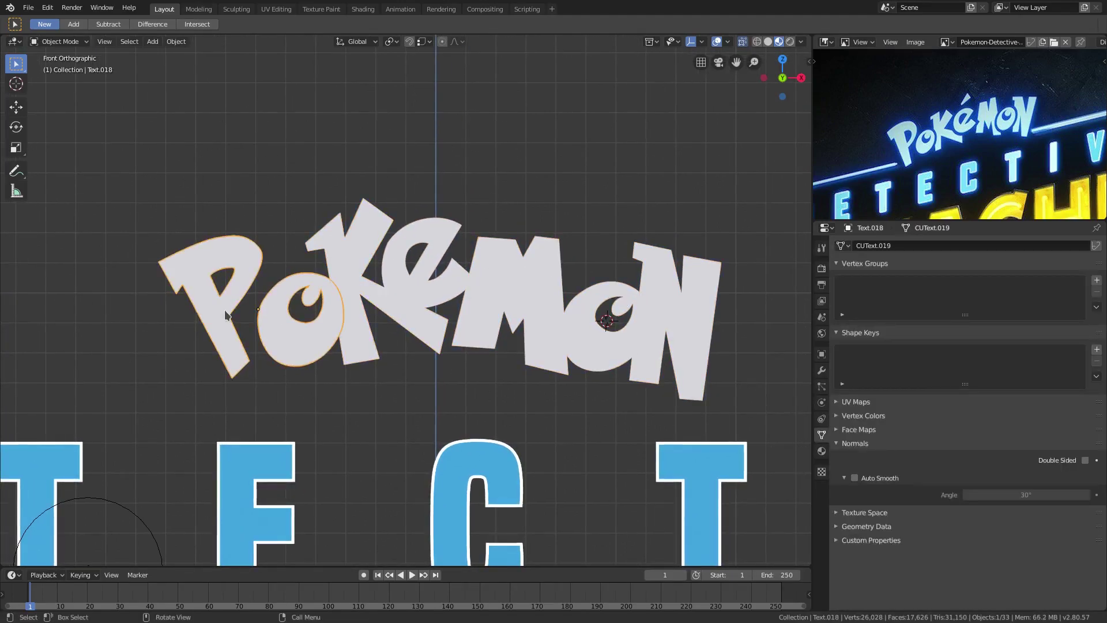
{"action": "key", "text": "Tab"}
{"action": "key", "text": "alt+a"}
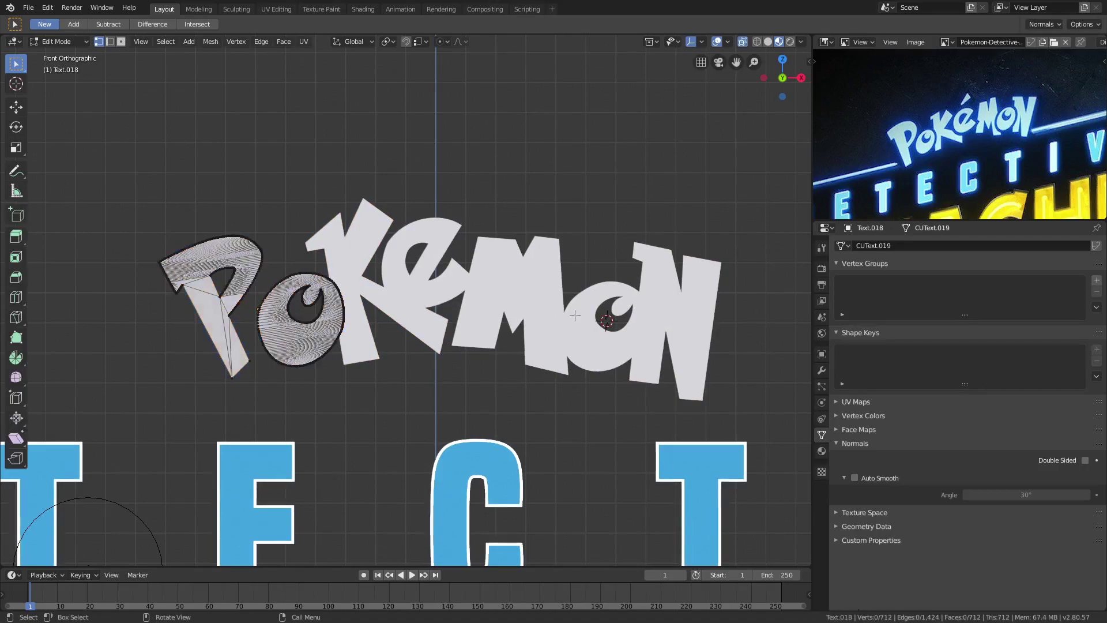
{"action": "key", "text": "Tab"}
- Try converting the combined Mo text object to a mesh and inspect its geometry
{"action": "left_click", "coordinate": [603, 313]}
{"action": "key", "text": "Tab"}
{"action": "key", "text": "Tab"}
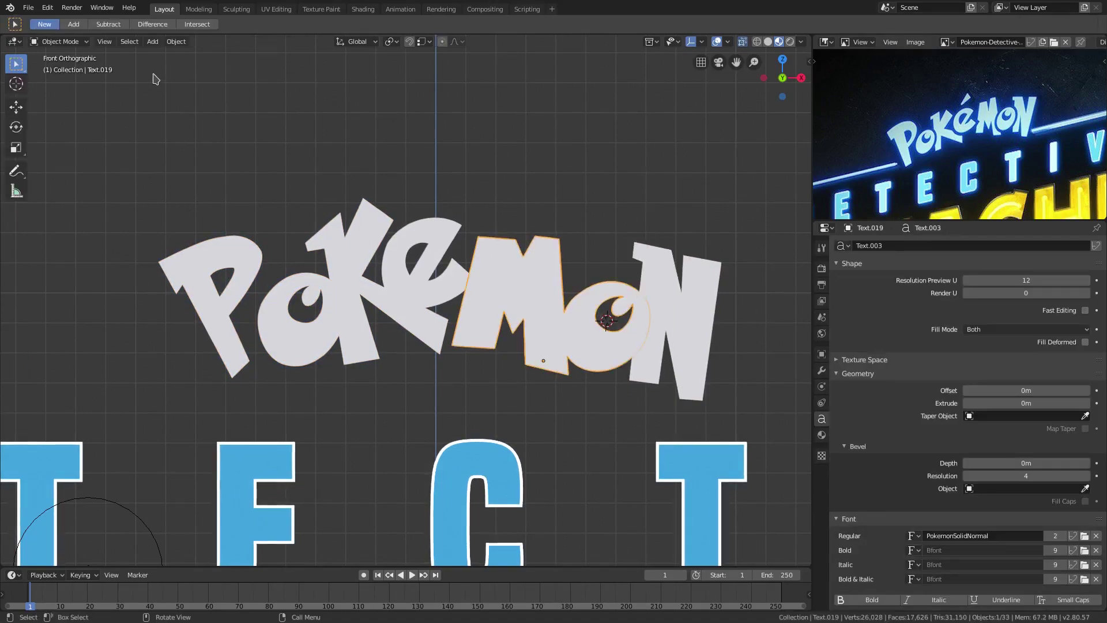
{"action": "left_click", "coordinate": [176, 41]}
{"action": "mouse_move", "coordinate": [226, 329]}
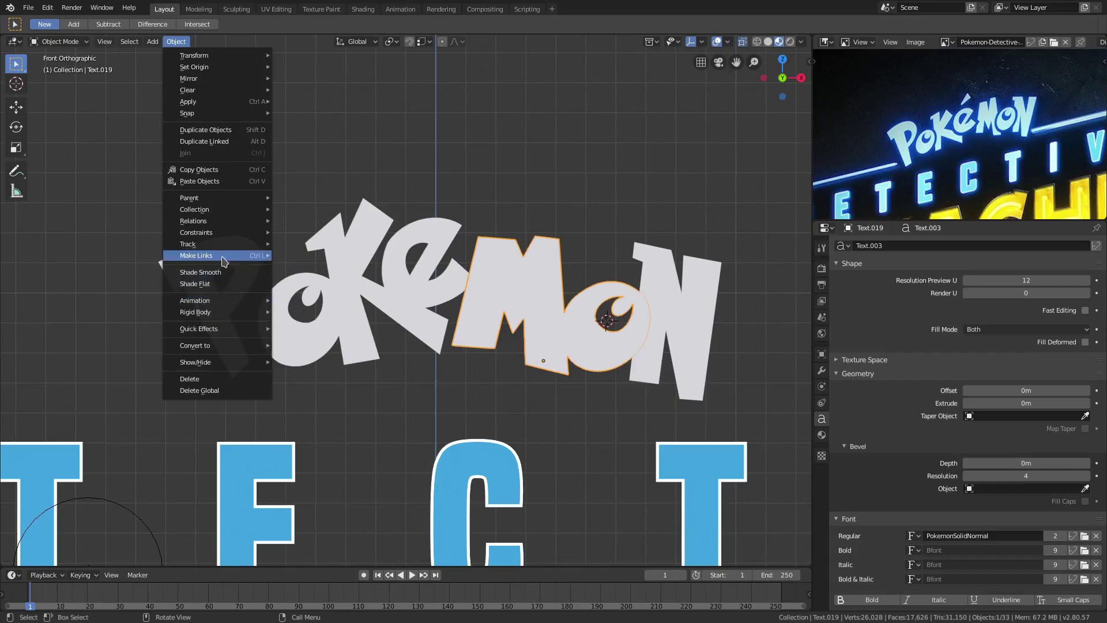
{"action": "left_click", "coordinate": [385, 360]}
{"action": "key", "text": "Tab"}
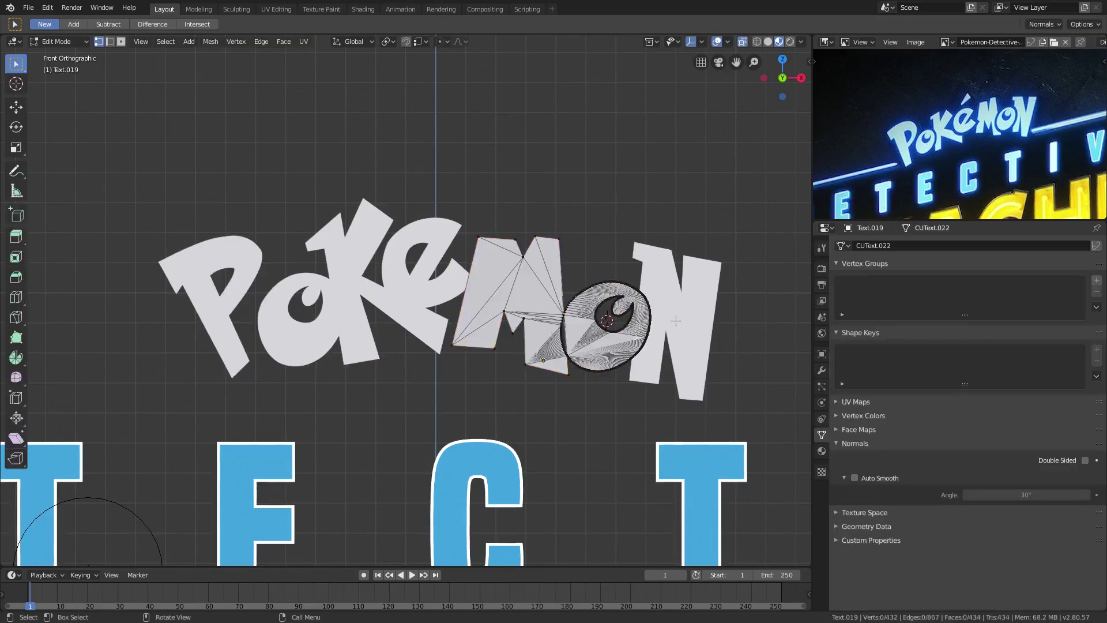
{"action": "key", "text": "Tab"}
{"action": "scroll", "coordinate": [666, 330], "scroll_direction": "up", "scroll_amount": 5}
{"action": "key", "text": "Tab"}
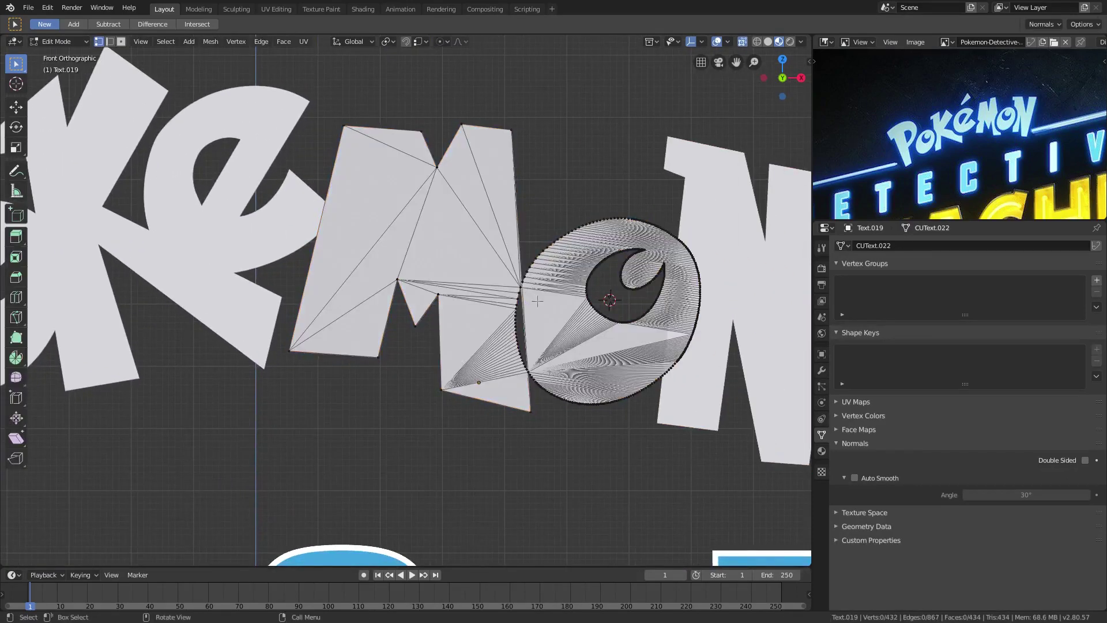
{"action": "key", "text": "Tab"}
- Undo the mesh conversion of the combined Mo text object
{"action": "key", "text": "ctrl+z"}
{"action": "key", "text": "ctrl+z"}
{"action": "key", "text": "ctrl+z"}
{"action": "key", "text": "ctrl+z"}
{"action": "key", "text": "ctrl+z"}
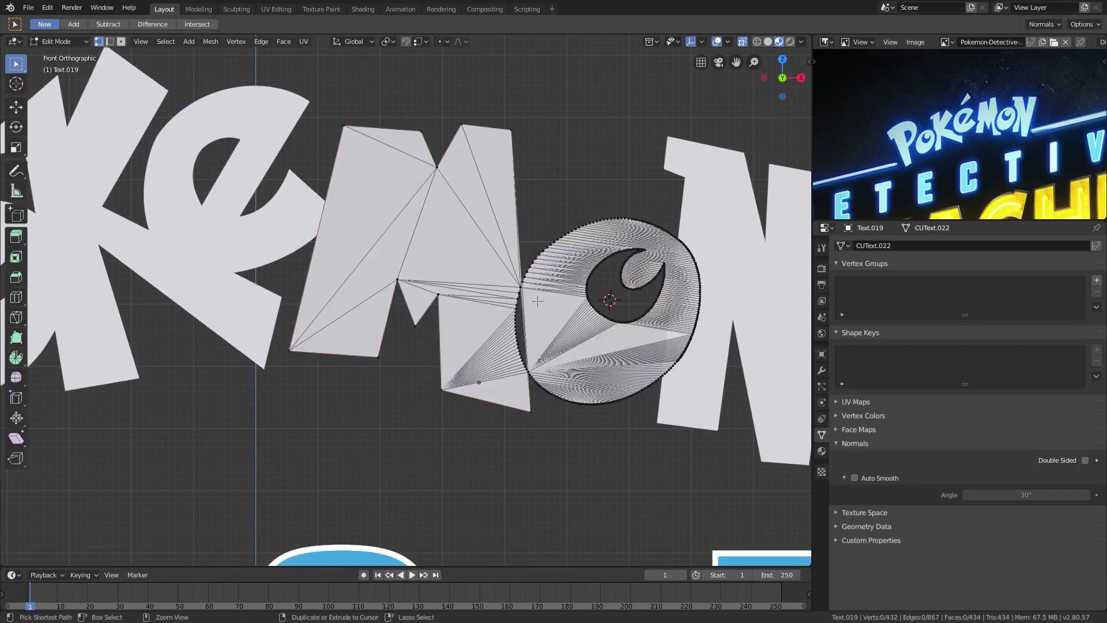
{"action": "key", "text": "ctrl+z"}
{"action": "key", "text": "ctrl+z"}
{"action": "key", "text": "ctrl+z"}
{"action": "key", "text": "ctrl+z"}
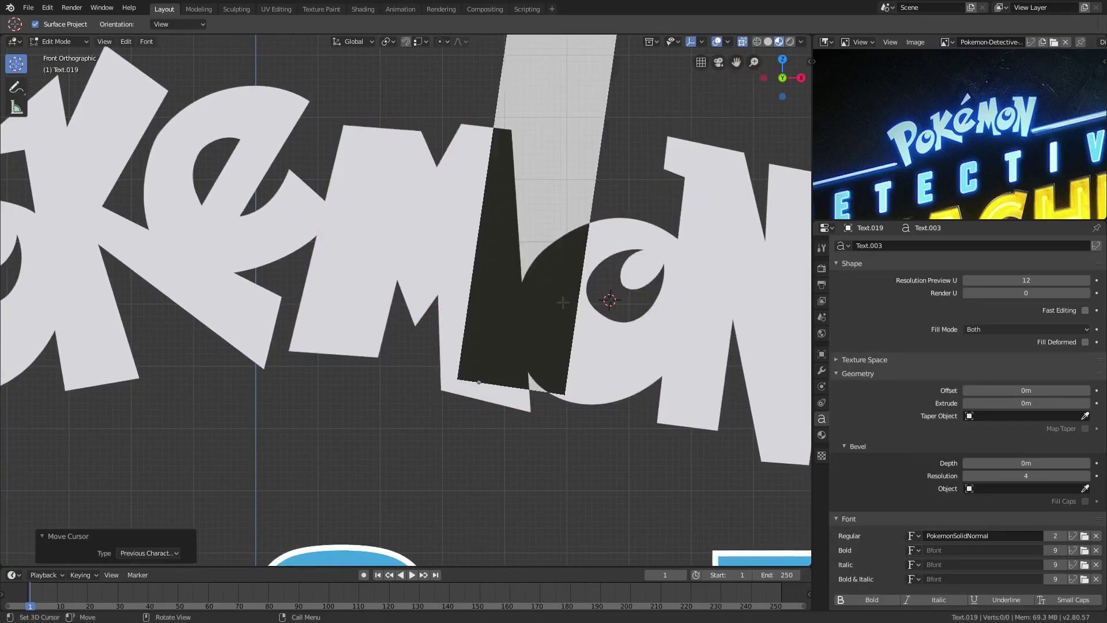
- Split the combined Mo text into separate M and o text objects placed above the word, using a duplicate for the second letter
{"action": "scroll", "coordinate": [565, 308], "scroll_direction": "down", "scroll_amount": 2}
{"action": "key", "text": "g"}
{"action": "left_click", "coordinate": [628, 102]}
{"action": "key", "text": "Tab"}
{"action": "middle_click_drag", "start_coordinate": [692, 105], "coordinate": [645, 187], "text": "shift"}
{"action": "key", "text": "ctrl+z"}
{"action": "key", "text": "ctrl+z"}
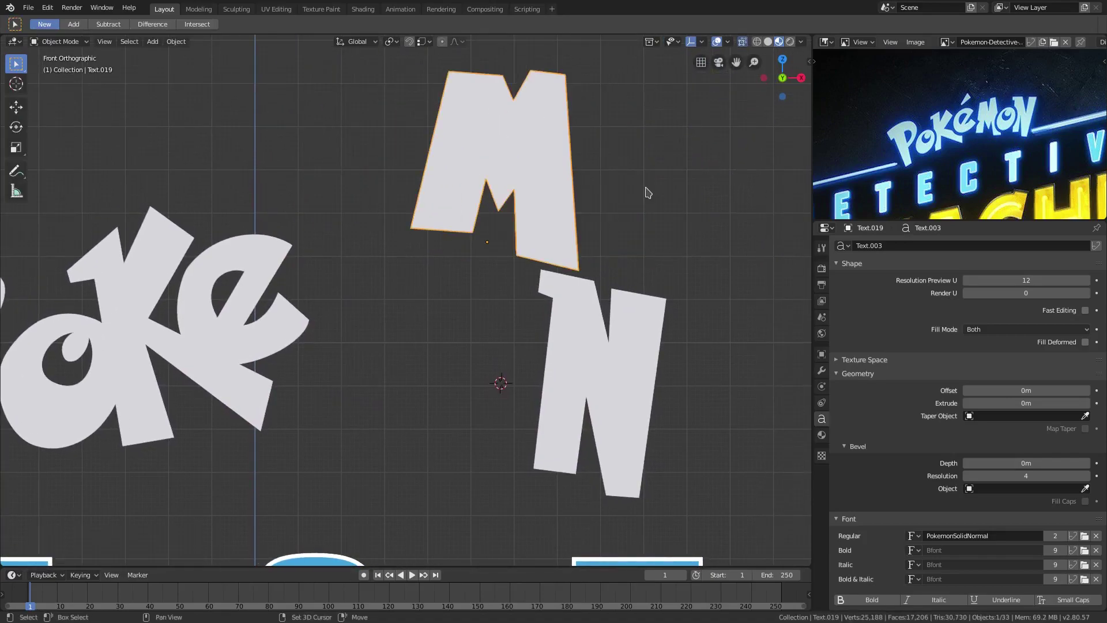
{"action": "key", "text": "ctrl+shift+z"}
{"action": "key", "text": "ctrl+shift+z"}
{"action": "key", "text": "ctrl+shift+z"}
{"action": "key", "text": "ctrl+shift+z"}
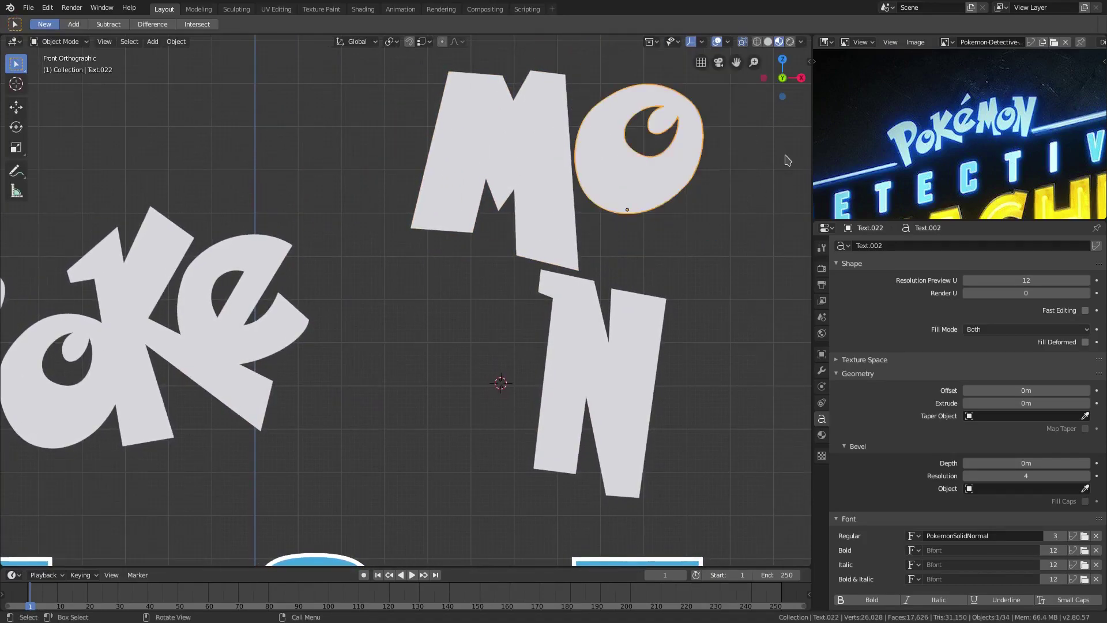
- Move the M about -0.307 m in X and -0.416 m in Z to sit beside the e, and convert it to a mesh
{"action": "left_click", "coordinate": [557, 193]}
{"action": "key", "text": "g"}
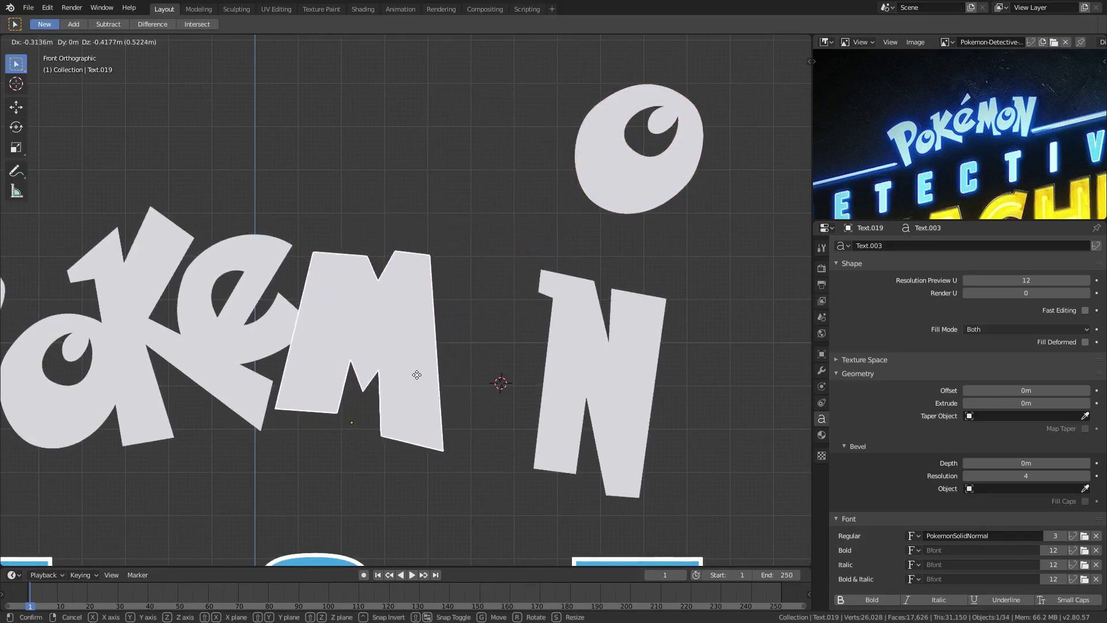
{"action": "left_click", "coordinate": [419, 375]}
{"action": "left_click", "coordinate": [177, 42]}
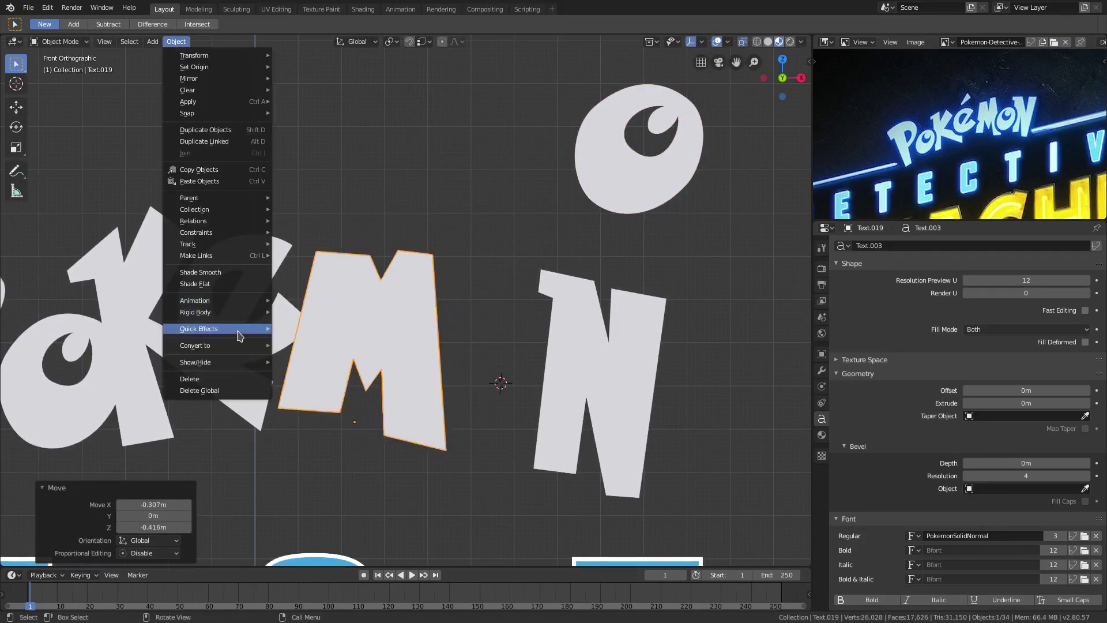
{"action": "mouse_move", "coordinate": [225, 329]}
{"action": "left_click", "coordinate": [326, 358]}
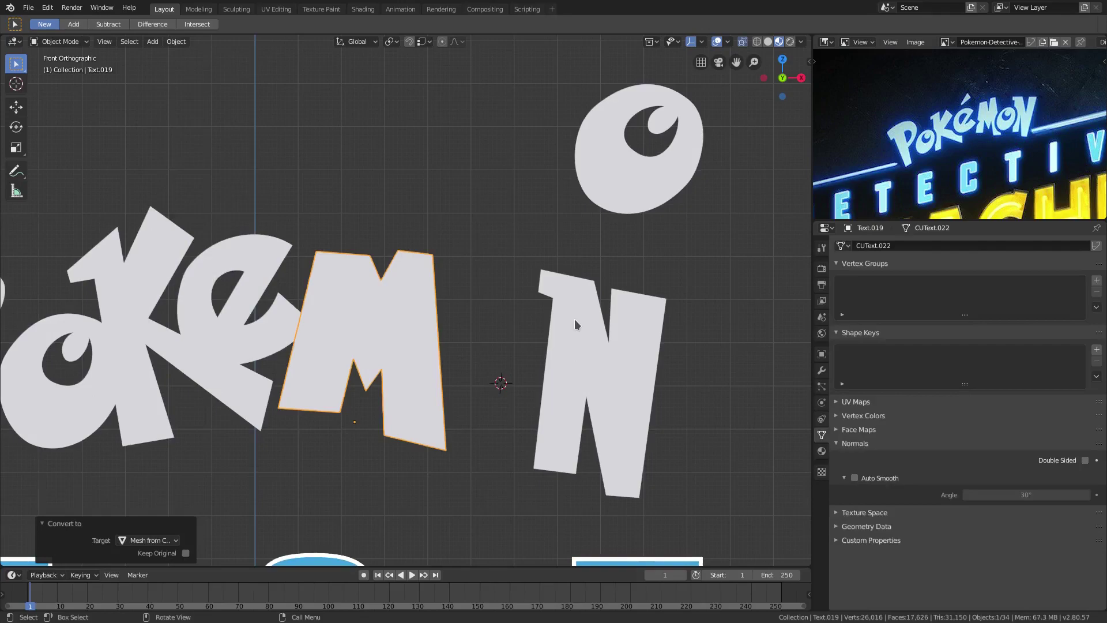
- Lower all of the M's geometry along Z to centre it on its origin, and move the object back beside the e
{"action": "key", "text": "Tab"}
{"action": "key", "text": "a"}
{"action": "key", "text": "g"}
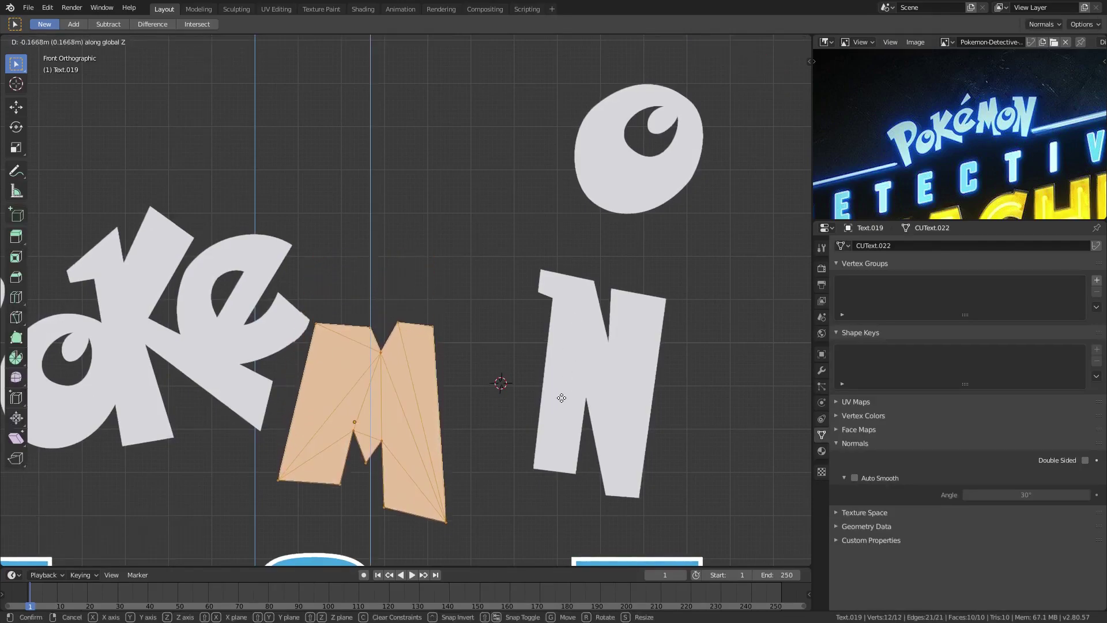
{"action": "left_click", "coordinate": [532, 479]}
{"action": "key", "text": "Tab"}
{"action": "key", "text": "g"}
{"action": "left_click", "coordinate": [552, 389]}
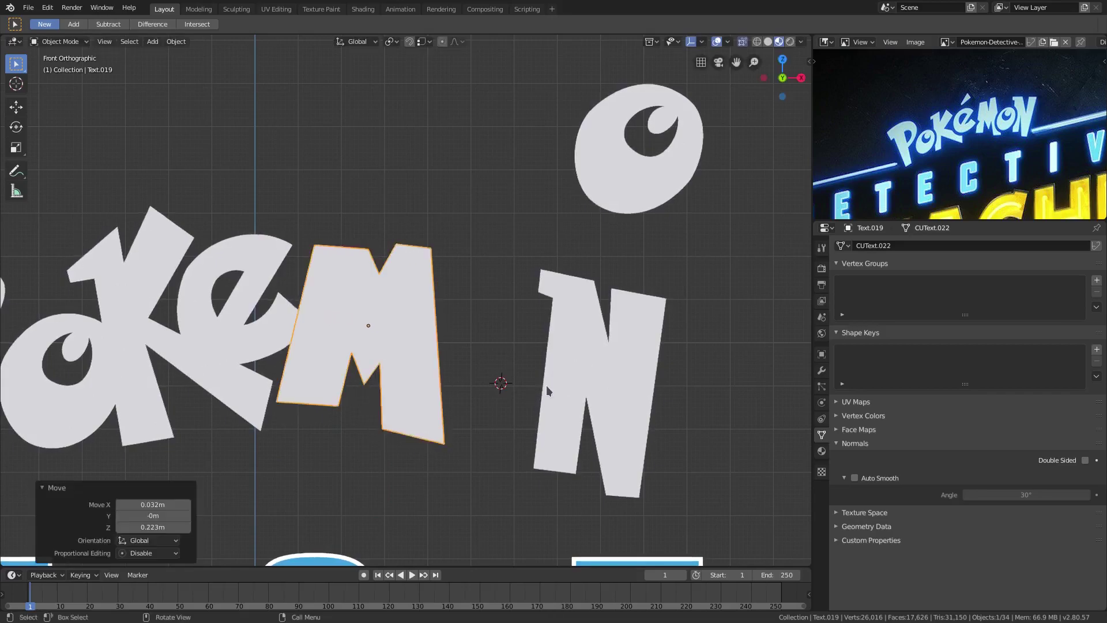
- Convert the o to a mesh centred on its origin, and place it between the M and the N
{"action": "left_click", "coordinate": [625, 136]}
{"action": "left_click", "coordinate": [176, 42]}
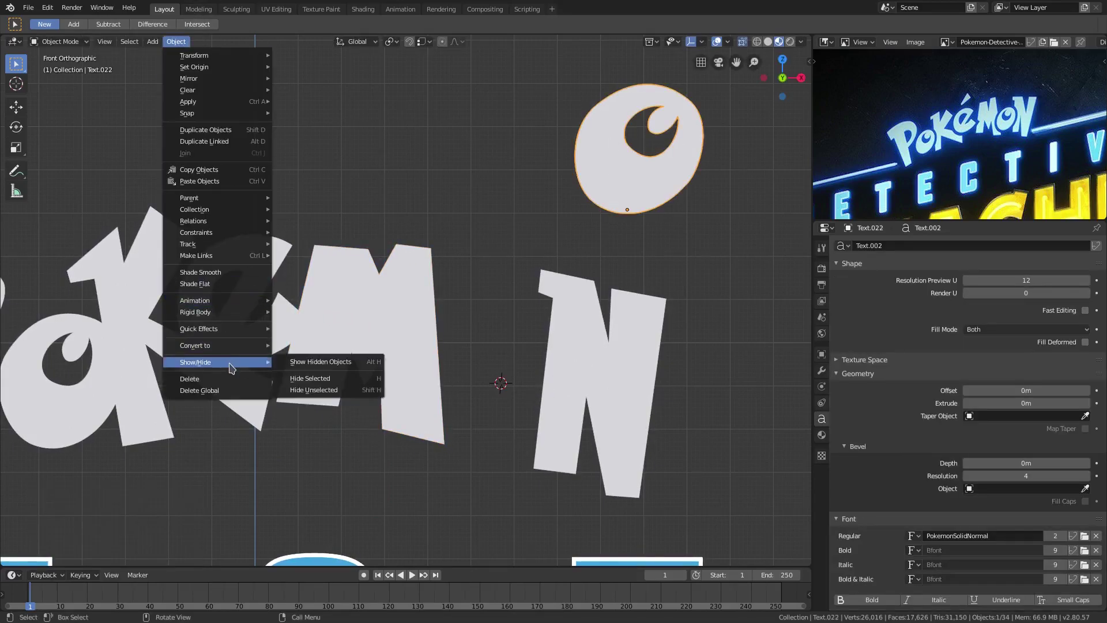
{"action": "mouse_move", "coordinate": [254, 348]}
{"action": "left_click", "coordinate": [357, 357]}
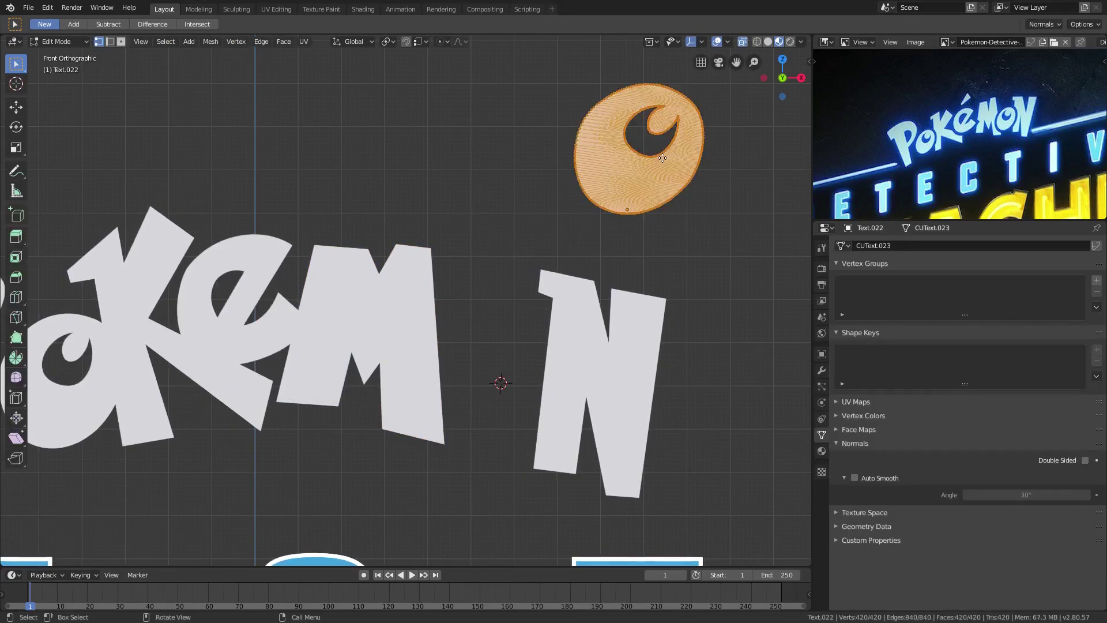
{"action": "key", "text": "g"}
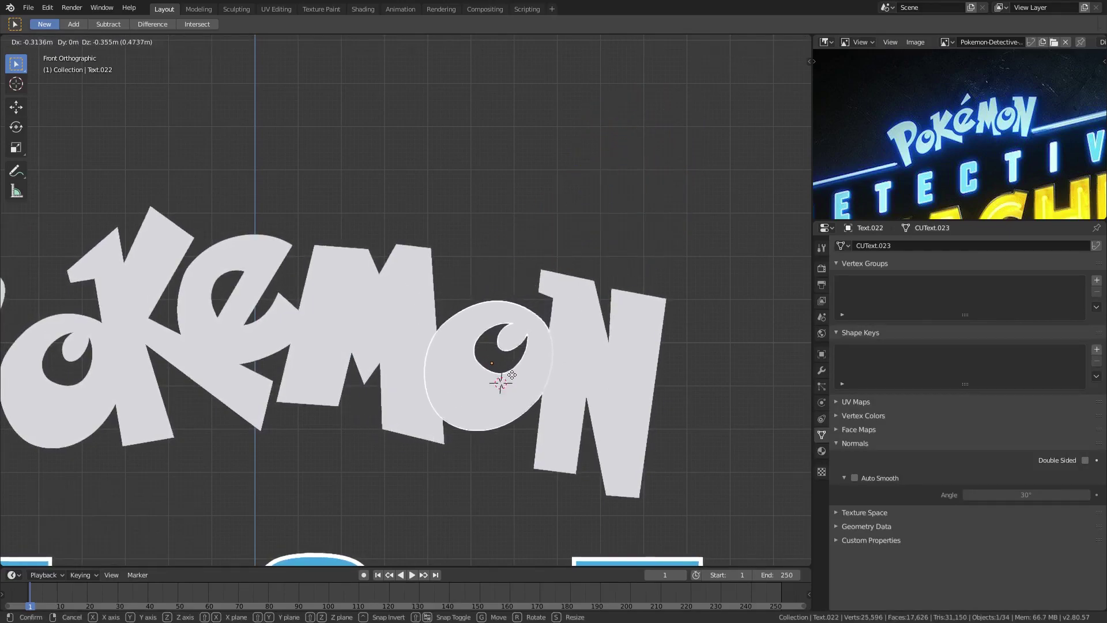
{"action": "left_click", "coordinate": [511, 373]}
- Set the o down between the M and the N, and convert the N text object to a mesh
{"action": "left_click", "coordinate": [593, 348]}
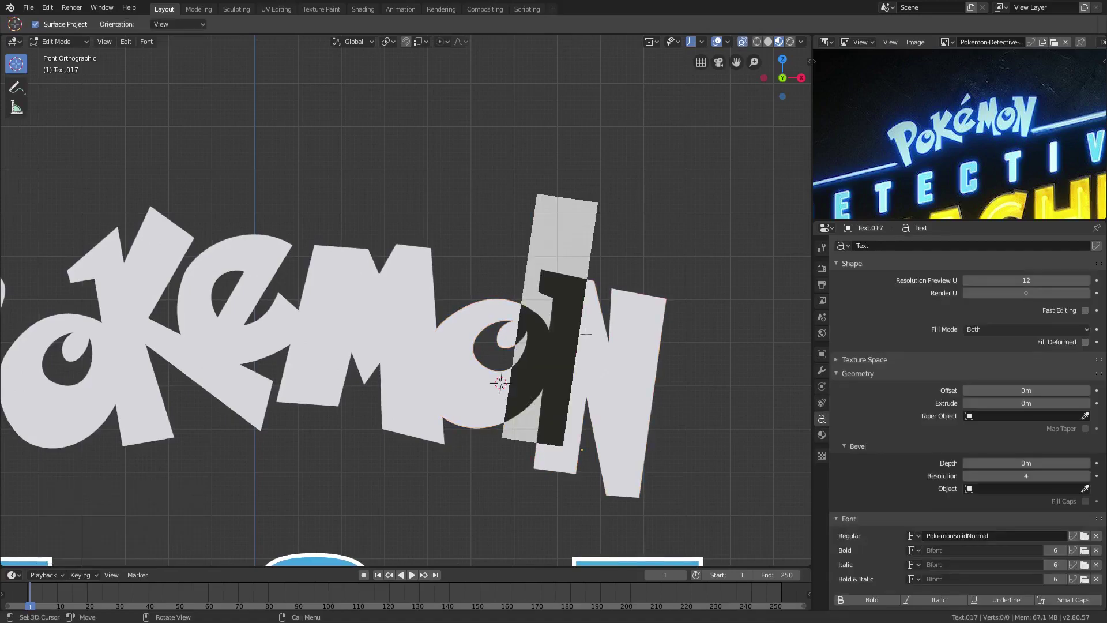
{"action": "left_click", "coordinate": [176, 41]}
{"action": "mouse_move", "coordinate": [219, 345]}
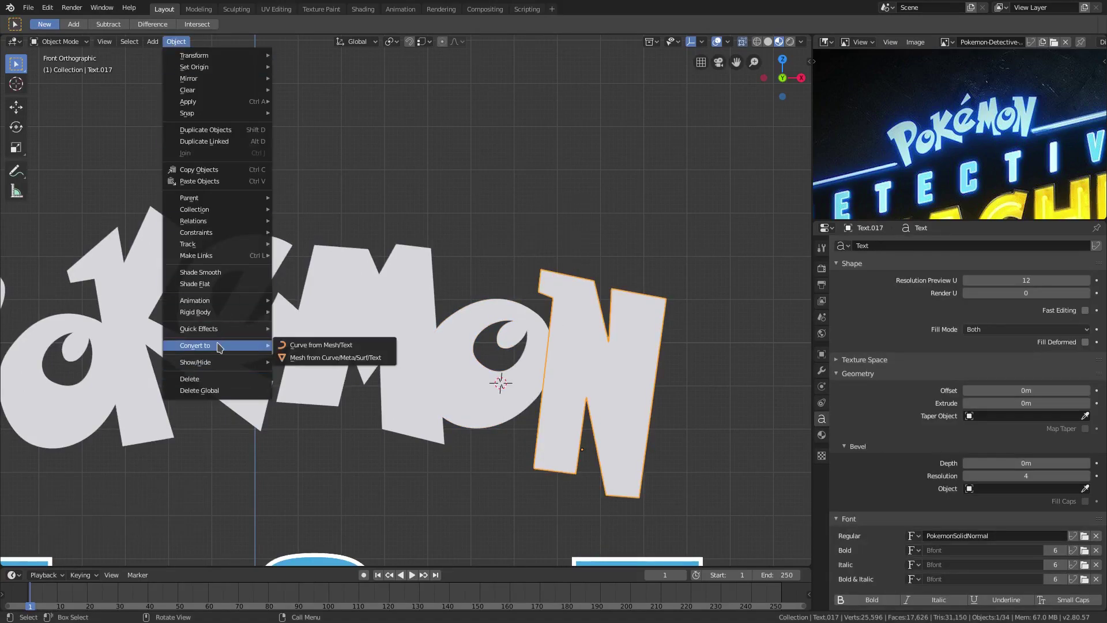
{"action": "left_click", "coordinate": [323, 358]}
- Centre the N's geometry on its origin, and move the object 0.00801 m in X and 0.192 m in Z back beside the o
{"action": "key", "text": "Tab"}
{"action": "key", "text": "a"}
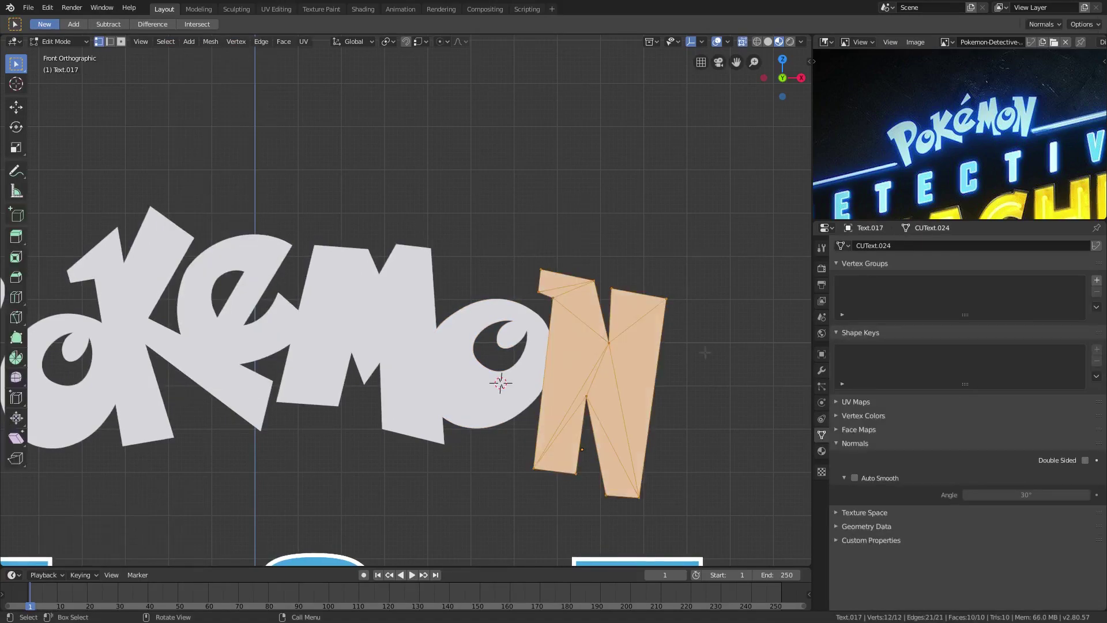
{"action": "key", "text": "g"}
{"action": "left_click", "coordinate": [696, 426]}
{"action": "key", "text": "Tab"}
{"action": "key", "text": "g"}
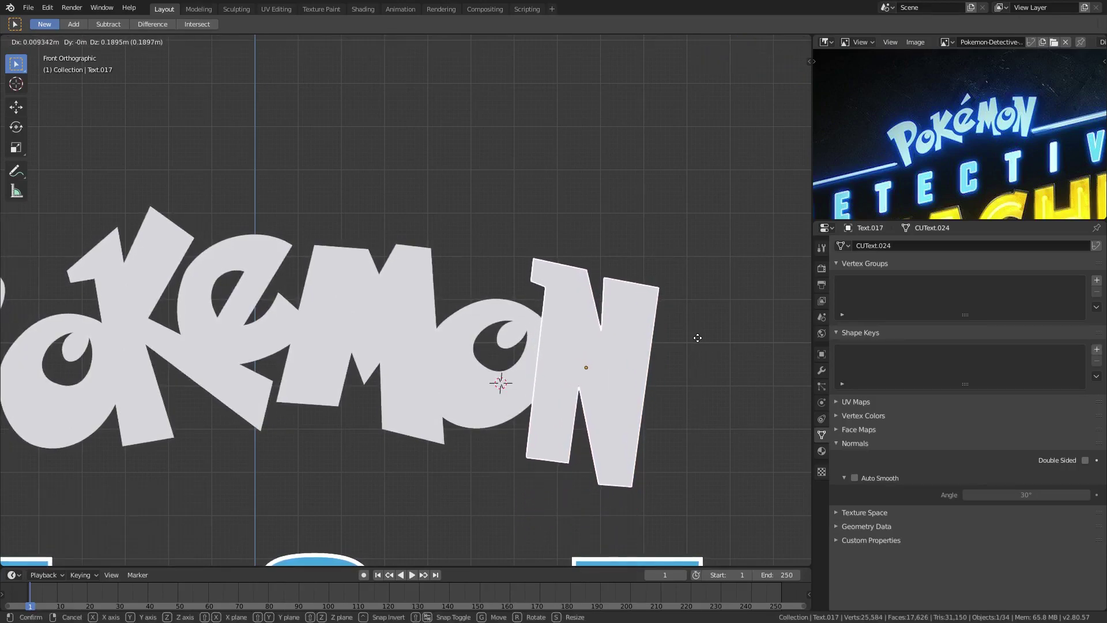
{"action": "left_click", "coordinate": [698, 337]}
- Duplicate the combined Po mesh and place the copy above the word, offset -0.0454 m in X and 0.519 m in Z
{"action": "scroll", "coordinate": [496, 334], "scroll_direction": "down", "scroll_amount": 5}
{"action": "middle_click_drag", "start_coordinate": [396, 331], "coordinate": [468, 283], "text": "shift"}
{"action": "left_click", "coordinate": [424, 265]}
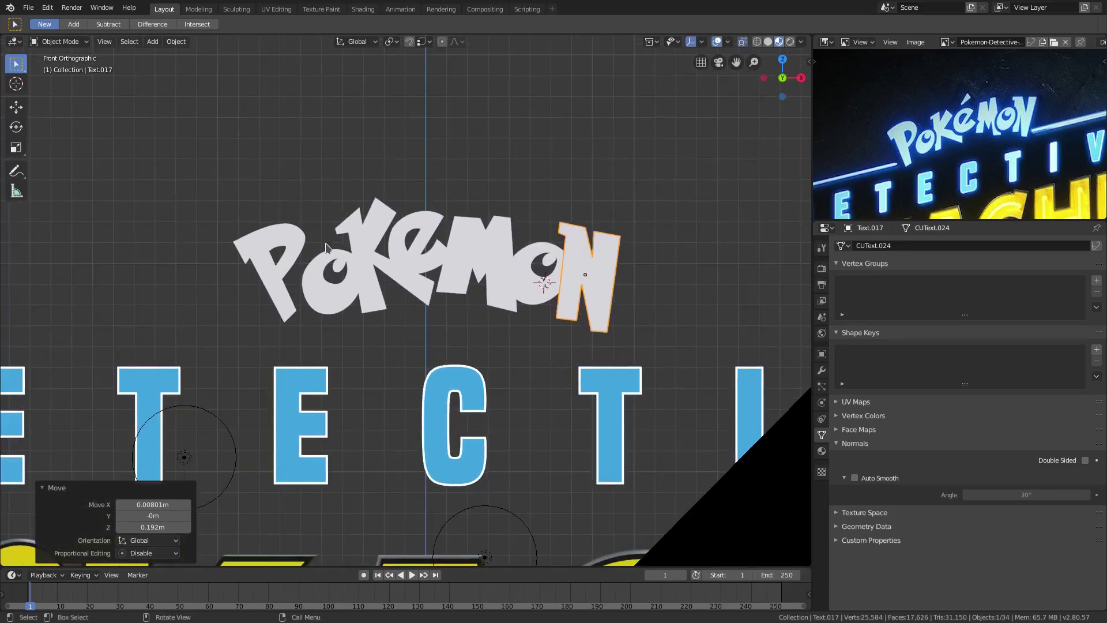
{"action": "key", "text": "Tab"}
{"action": "scroll", "coordinate": [356, 250], "scroll_direction": "up", "scroll_amount": 3}
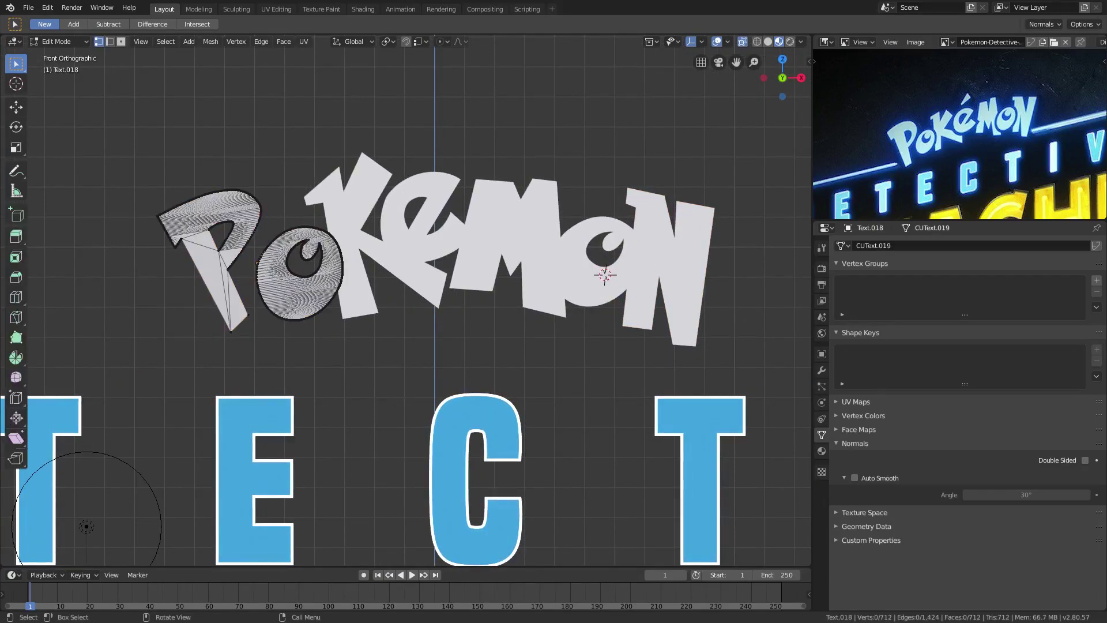
{"action": "key", "text": "Tab"}
{"action": "scroll", "coordinate": [396, 269], "scroll_direction": "up", "scroll_amount": 3}
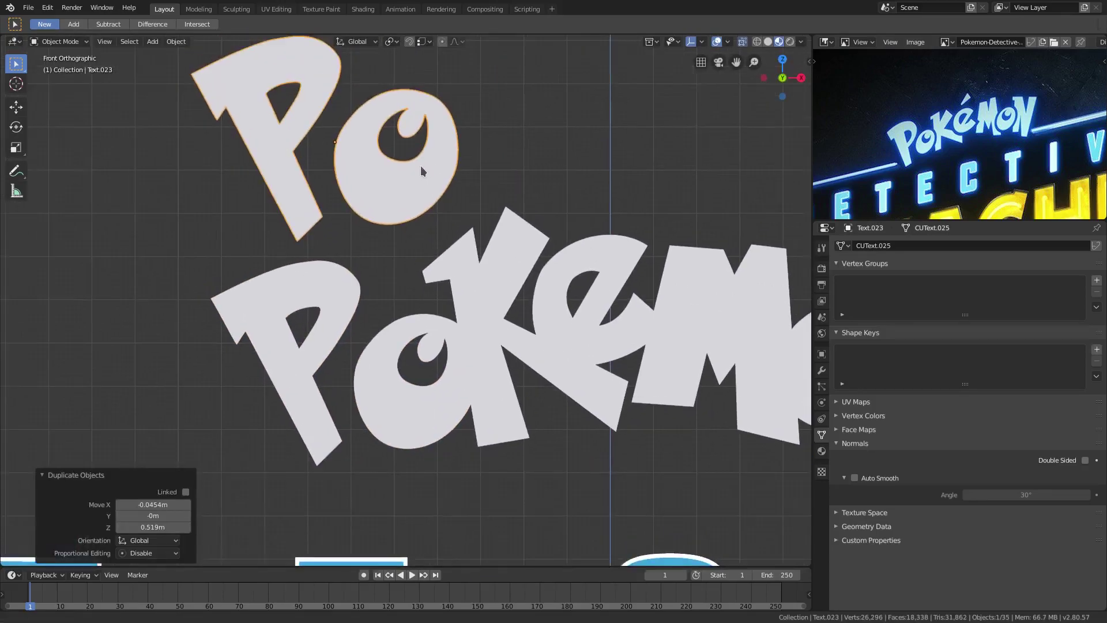
- Delete all of the o's vertices from the duplicated Po mesh, keeping only its P
{"action": "key", "text": "Tab"}
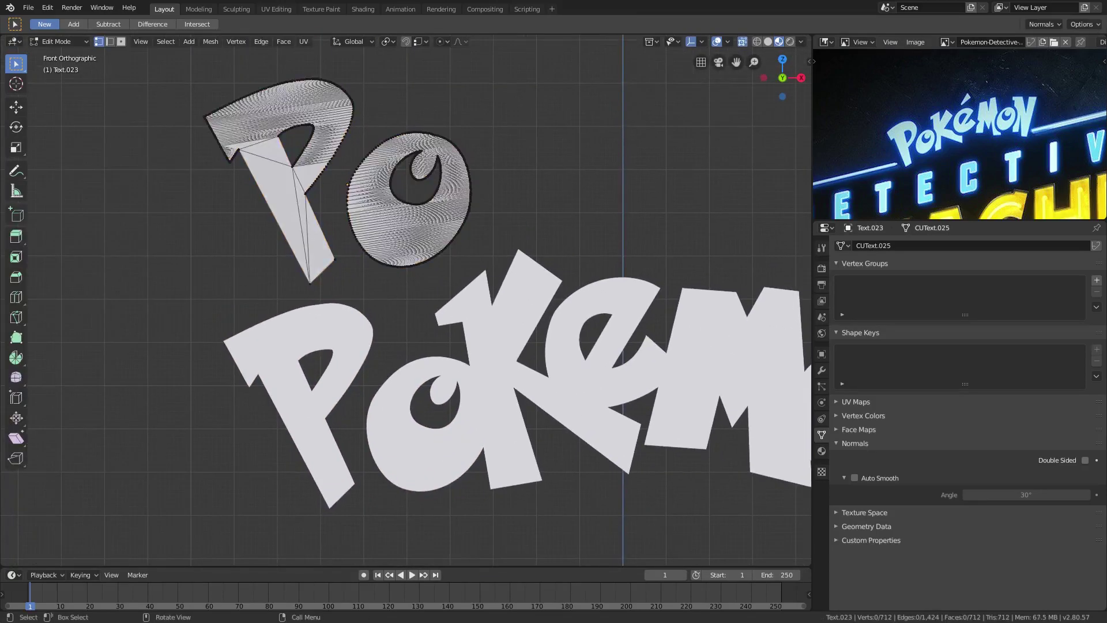
{"action": "key", "text": "b"}
{"action": "left_click_drag", "start_coordinate": [358, 107], "coordinate": [518, 289]}
{"action": "key", "text": "b"}
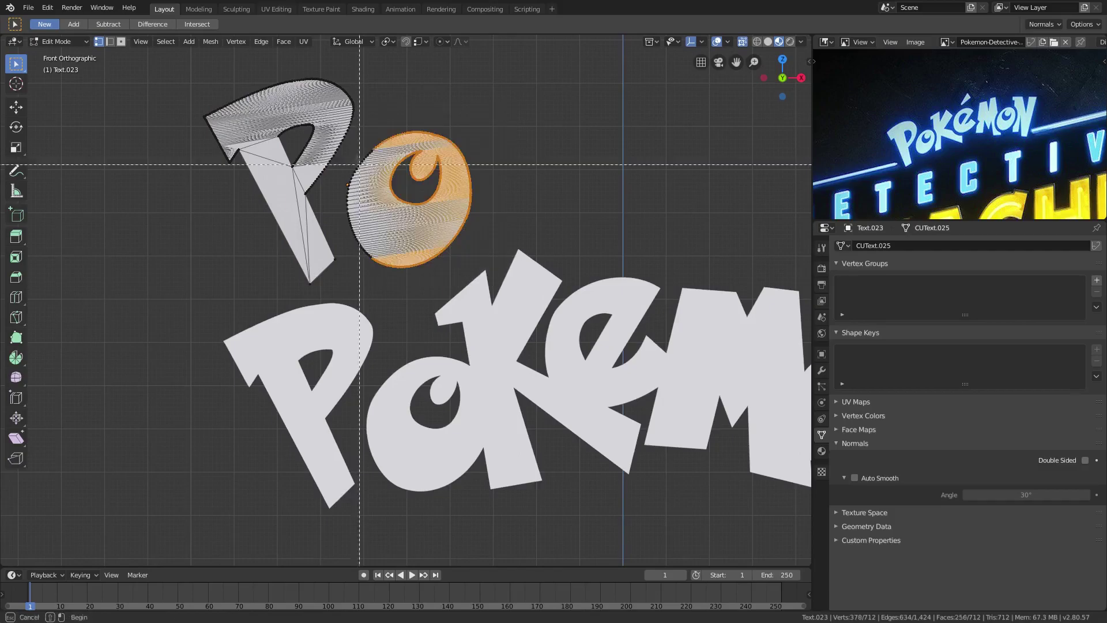
{"action": "left_click_drag", "start_coordinate": [356, 143], "coordinate": [398, 274]}
{"action": "key", "text": "b"}
{"action": "left_click_drag", "start_coordinate": [341, 176], "coordinate": [375, 248]}
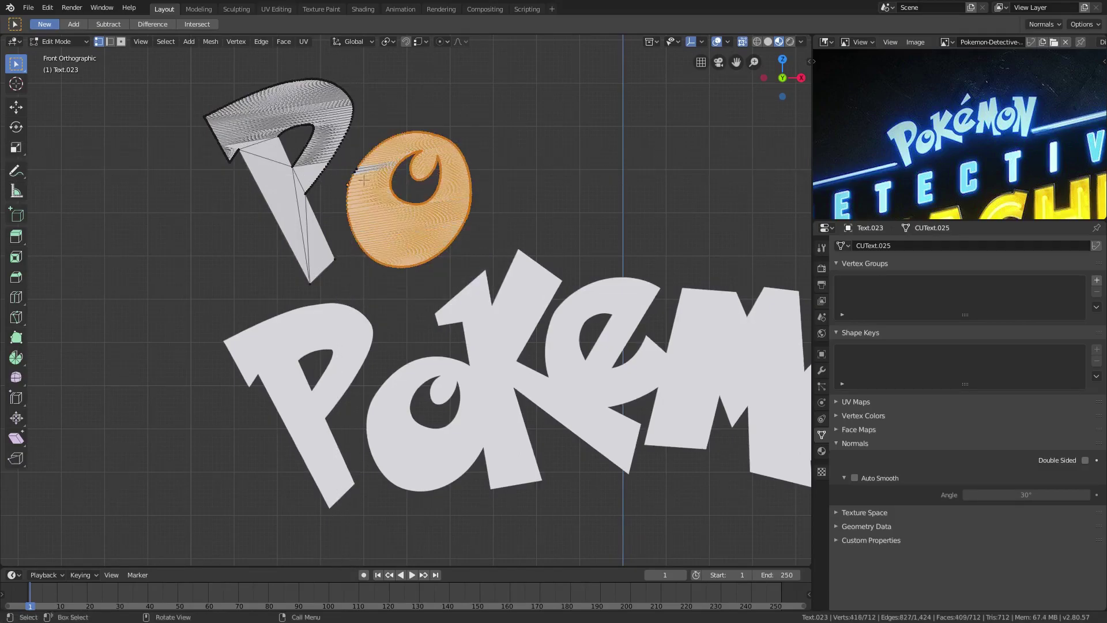
{"action": "key", "text": "Tab"}
{"action": "key", "text": "Delete"}
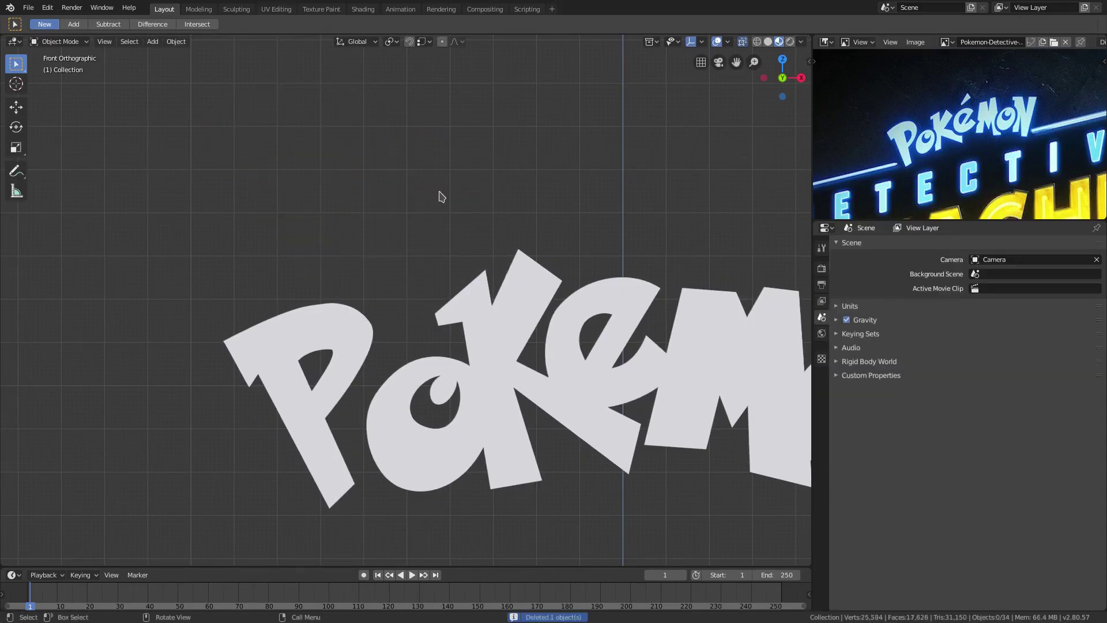
{"action": "key", "text": "ctrl+z"}
{"action": "key", "text": "Tab"}
{"action": "key", "text": "x"}
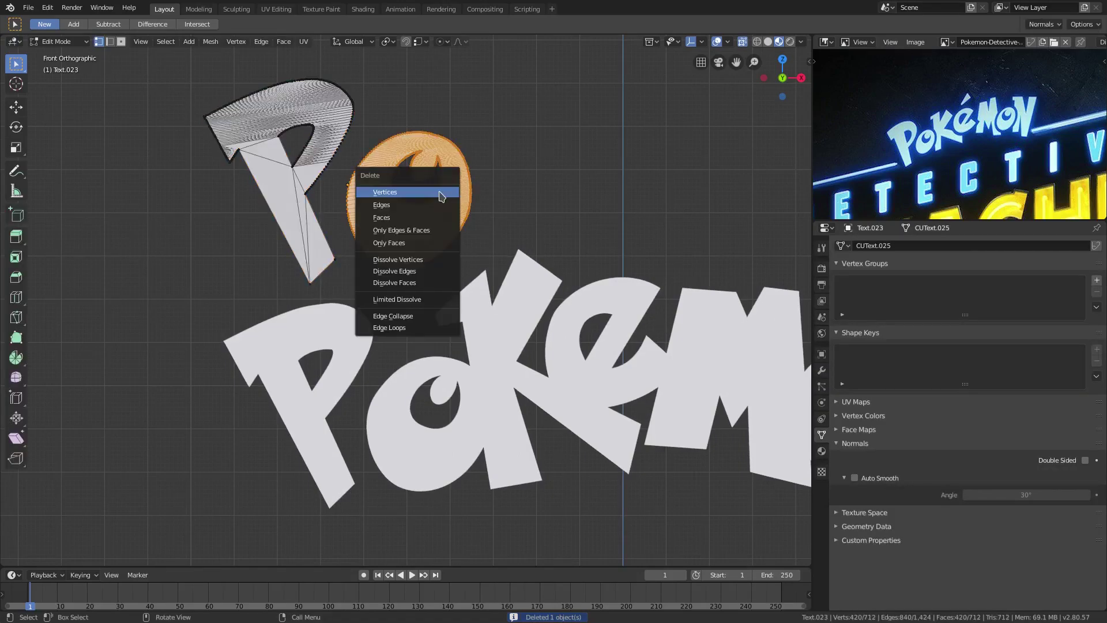
{"action": "left_click", "coordinate": [438, 191]}
- Move all of the separated P's geometry so that it is centred on its object origin
{"action": "key", "text": "a"}
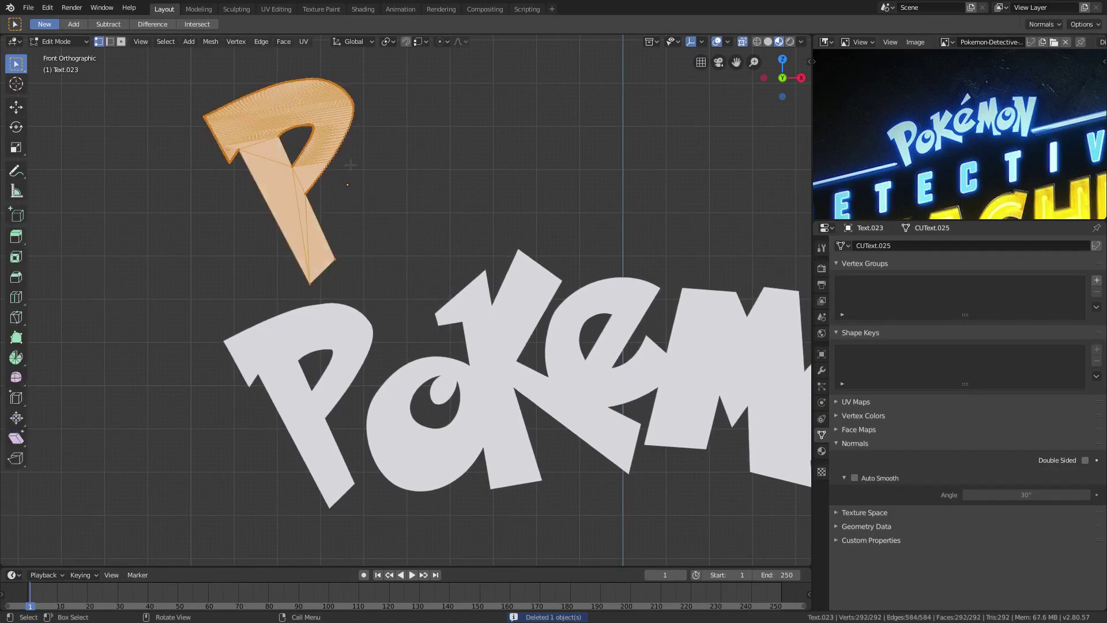
{"action": "key", "text": "g"}
{"action": "left_click", "coordinate": [405, 180]}
{"action": "key", "text": "Tab"}
- Delete all of the P's vertices from the original Po mesh in the word, keeping only its o
{"action": "left_click", "coordinate": [343, 386]}
{"action": "key", "text": "Tab"}
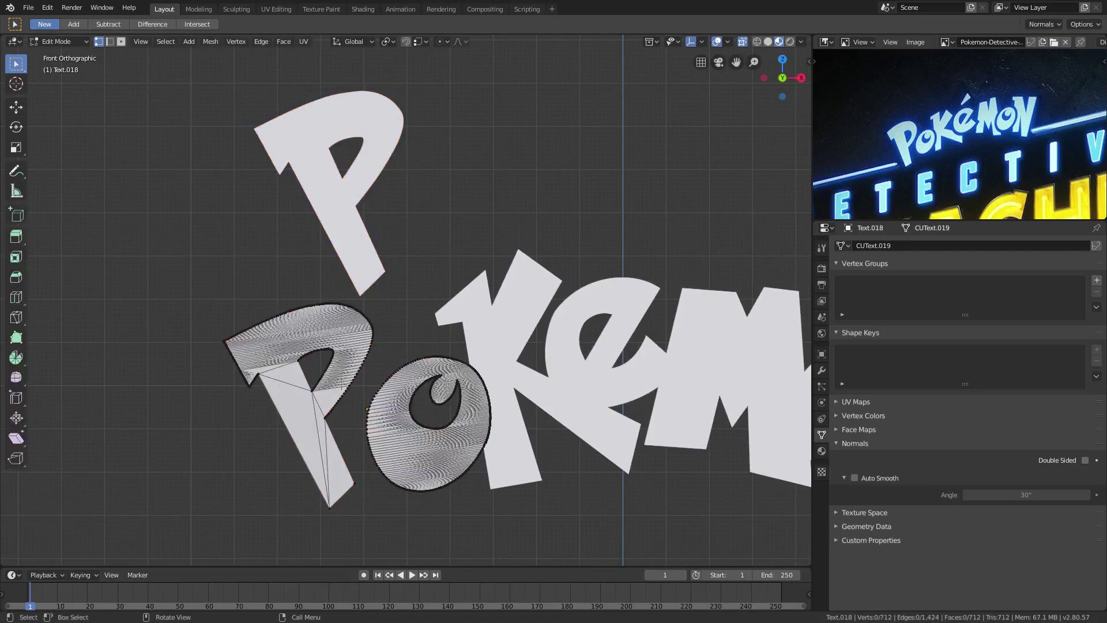
{"action": "key", "text": "b"}
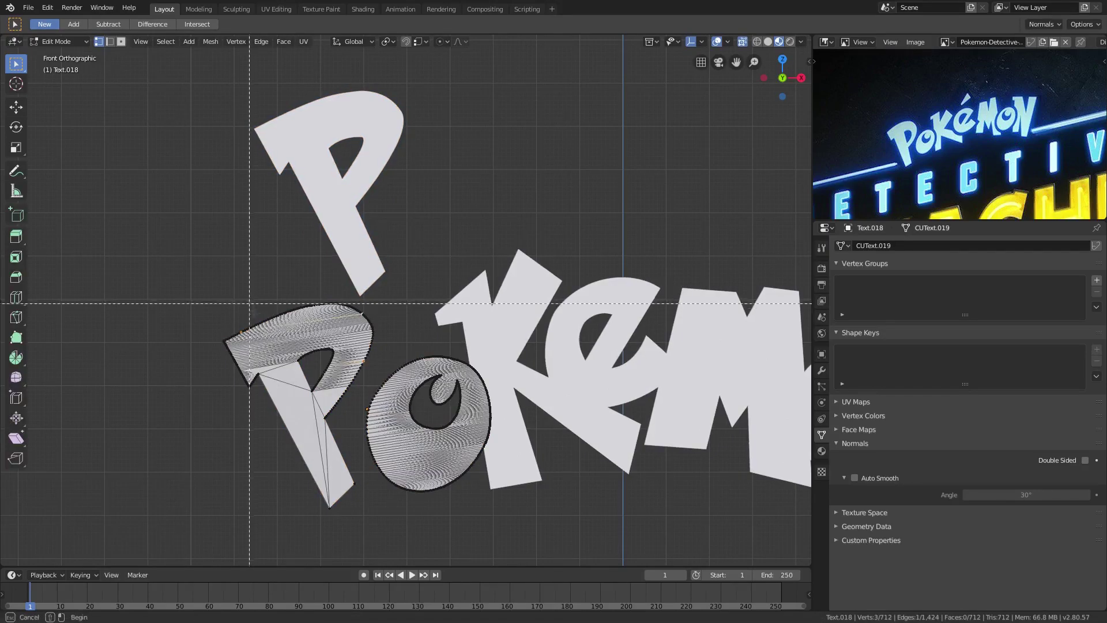
{"action": "key", "text": "Escape"}
{"action": "key", "text": "c"}
{"action": "mouse_move", "coordinate": [247, 327]}
{"action": "left_mouse_down"}
{"action": "mouse_move", "coordinate": [271, 349]}
{"action": "mouse_move", "coordinate": [346, 312]}
{"action": "mouse_move", "coordinate": [353, 346]}
{"action": "mouse_move", "coordinate": [311, 411]}
{"action": "mouse_move", "coordinate": [311, 478]}
{"action": "left_mouse_up"}
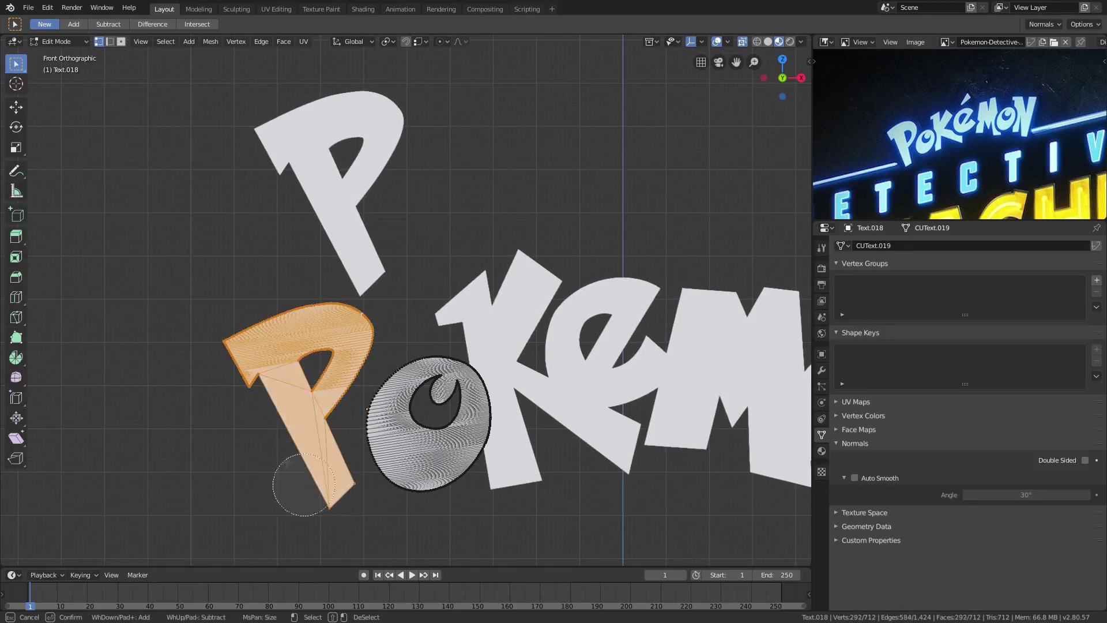
{"action": "key", "text": "Escape"}
{"action": "key", "text": "x"}
{"action": "left_click", "coordinate": [301, 350]}
{"action": "key", "text": "Tab"}
- Centre the first o's geometry on its origin, and move the object 0.119 m in X back against the K
{"action": "key", "text": "Tab"}
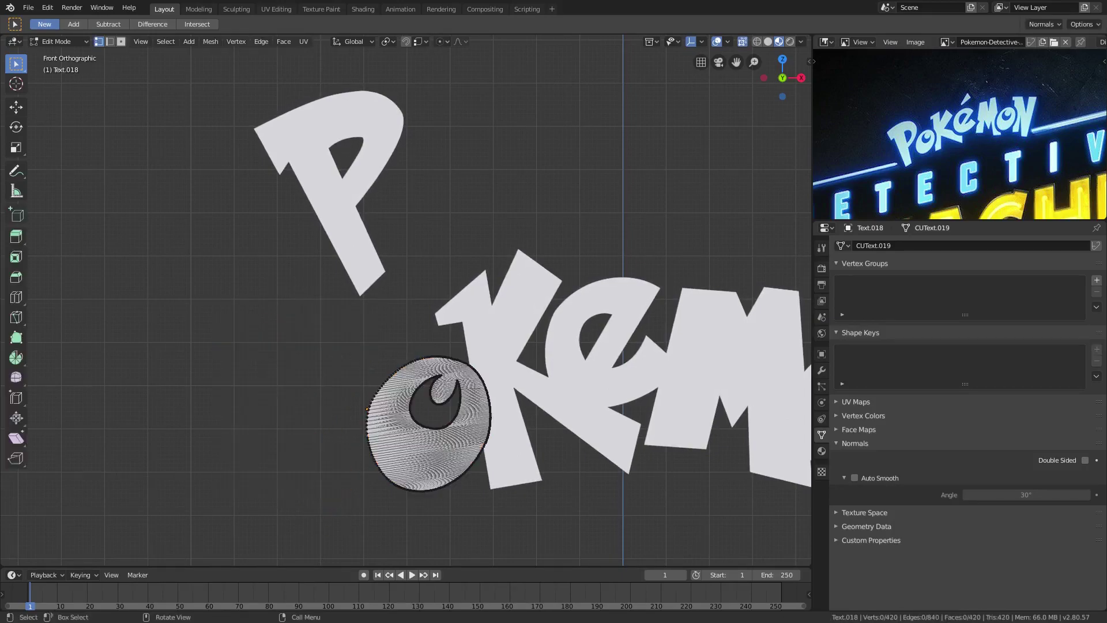
{"action": "key", "text": "a"}
{"action": "key", "text": "g"}
{"action": "left_click", "coordinate": [422, 381]}
{"action": "key", "text": "Tab"}
{"action": "key", "text": "g"}
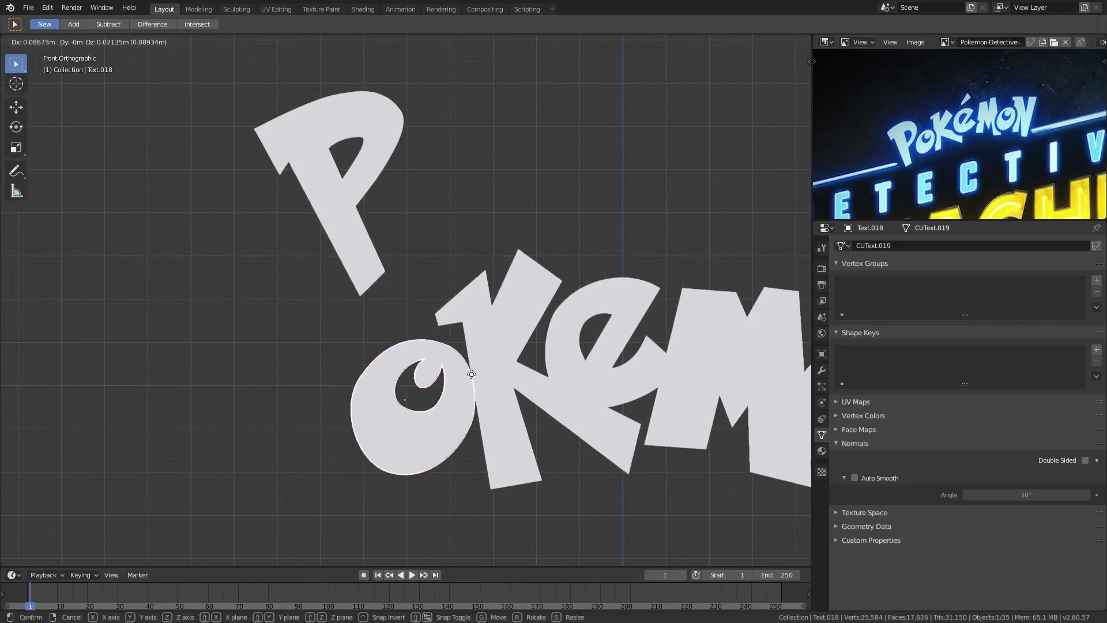
{"action": "left_click", "coordinate": [484, 383]}
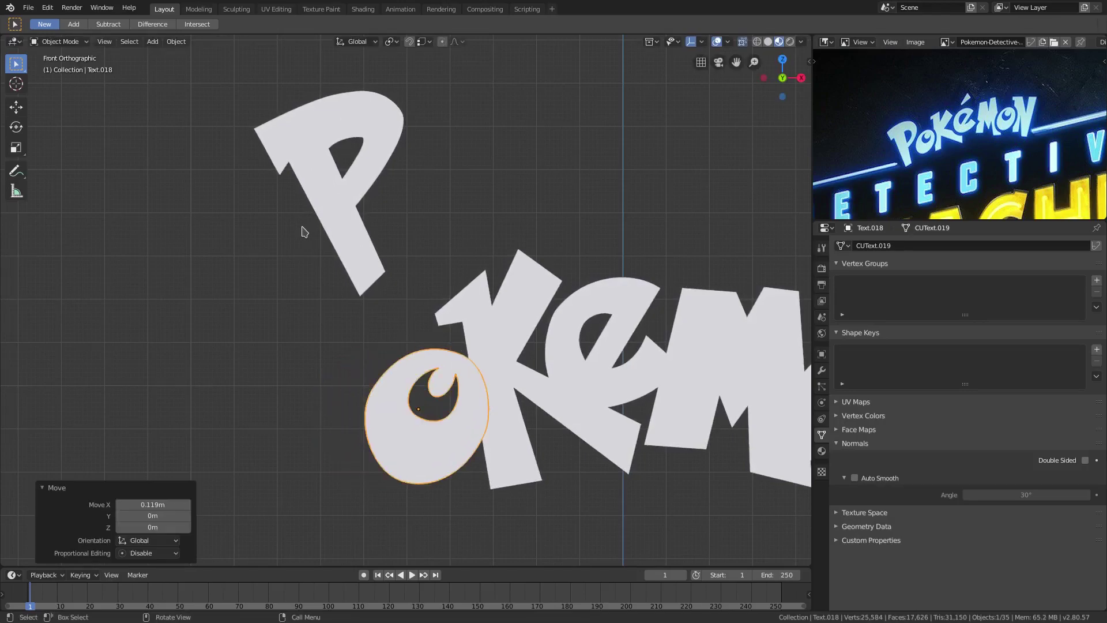
- Rotate the separated P clockwise about the Y axis to stand more upright, and scale it up slightly
{"action": "left_click", "coordinate": [321, 216], "text": "shift"}
{"action": "key", "text": "r"}
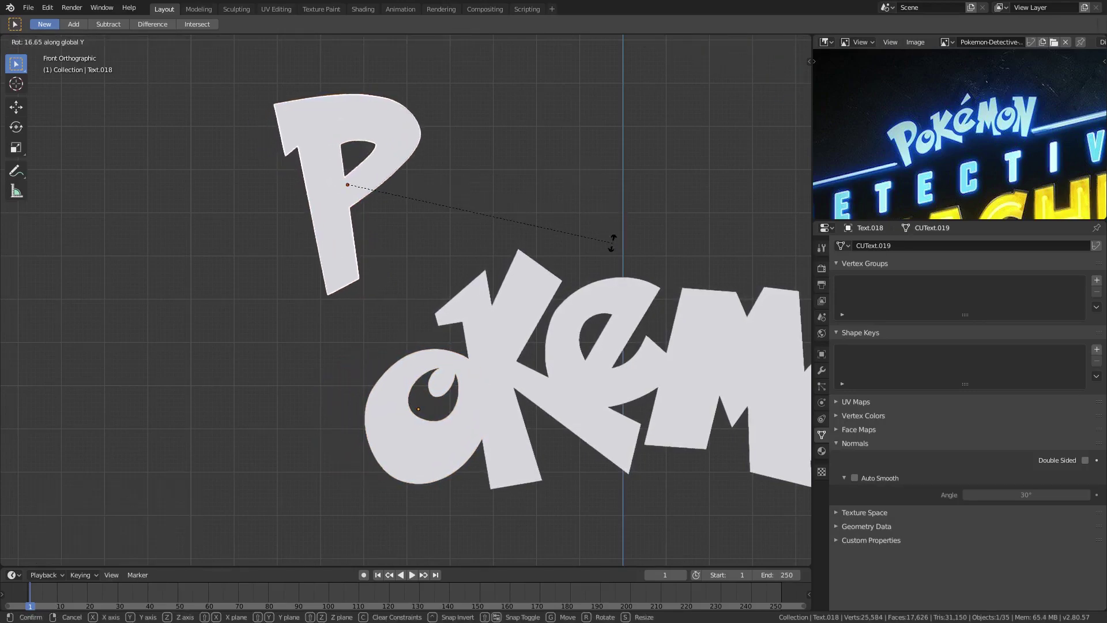
{"action": "left_click", "coordinate": [545, 241]}
{"action": "key", "text": "s"}
{"action": "left_click", "coordinate": [640, 237]}
- Move the P -0.0267 m in X and -0.422 m in Z to sit beside the o, and fine-tune its tilt about Y
{"action": "key", "text": "h"}
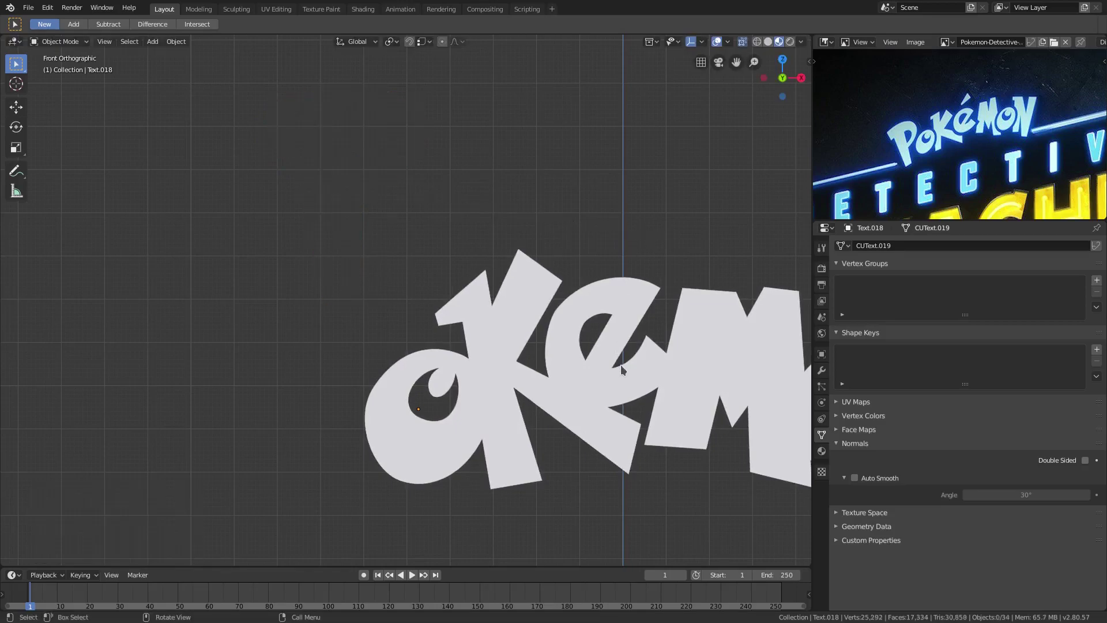
{"action": "key", "text": "ctrl+z"}
{"action": "key", "text": "g"}
{"action": "left_click", "coordinate": [611, 547]}
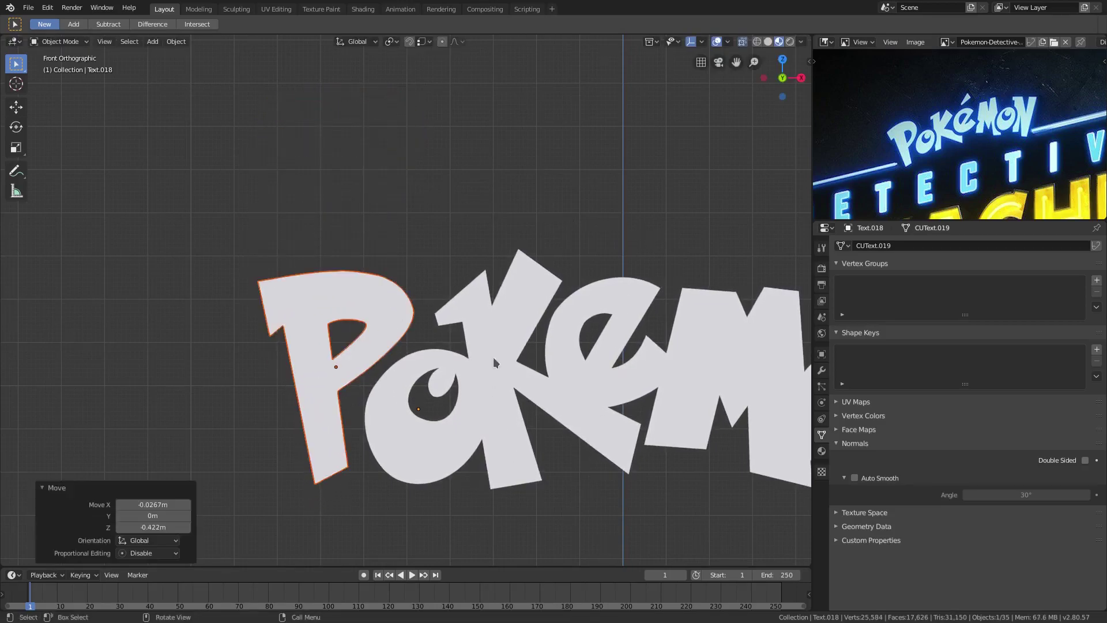
{"action": "key", "text": "r"}
{"action": "key", "text": "y"}
{"action": "left_click", "coordinate": [629, 257]}
- Rotate the P, o, K and e together by -3°, and move them -0.00996 m in X and -0.0598 m in Z
{"action": "scroll", "coordinate": [629, 271], "scroll_direction": "down", "scroll_amount": 2}
{"action": "middle_click_drag", "start_coordinate": [619, 331], "coordinate": [478, 245], "text": "shift"}
{"action": "scroll", "coordinate": [555, 331], "scroll_direction": "down", "scroll_amount": 3}
{"action": "left_click", "coordinate": [347, 295], "text": "shift"}
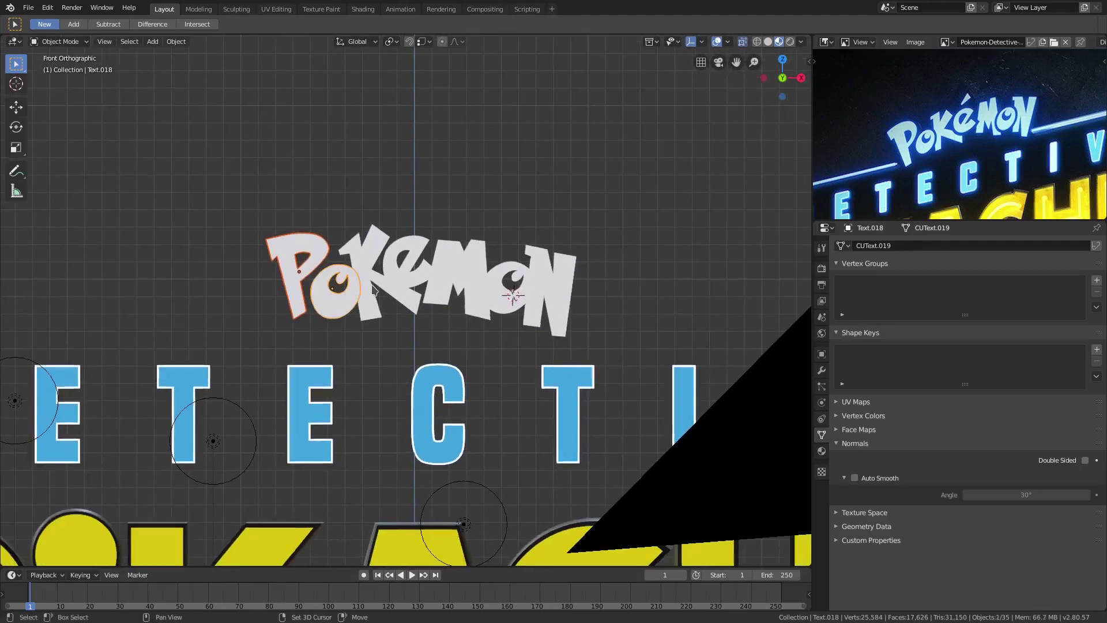
{"action": "left_click", "coordinate": [371, 271], "text": "shift"}
{"action": "left_click", "coordinate": [398, 266], "text": "shift"}
{"action": "type", "text": "r-3"}
{"action": "key", "text": "Return"}
{"action": "key", "text": "g"}
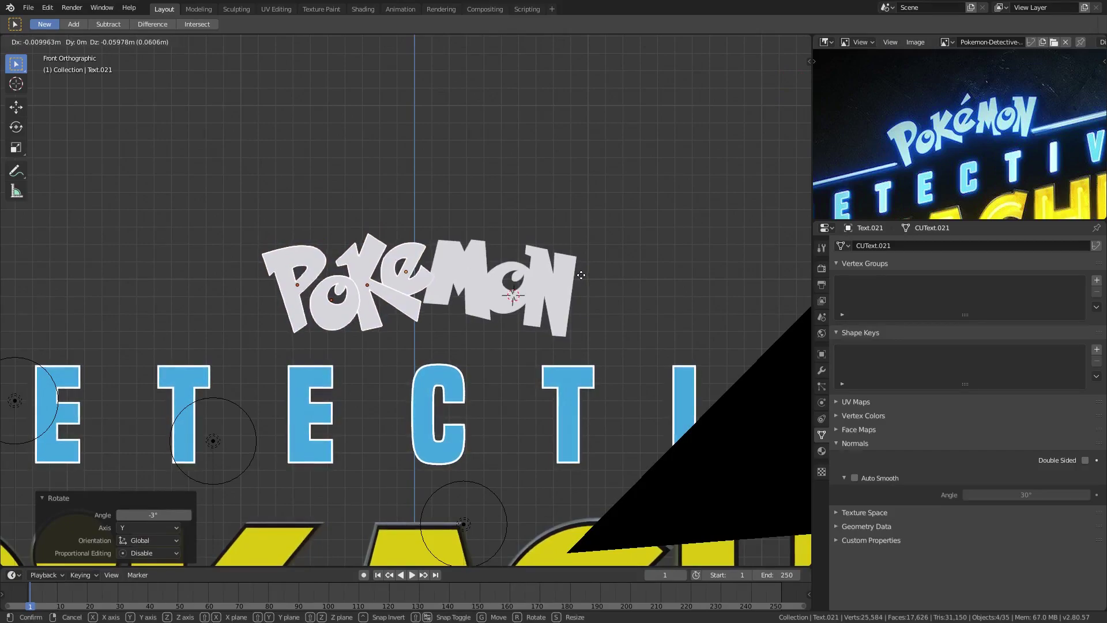
{"action": "left_click", "coordinate": [581, 275]}
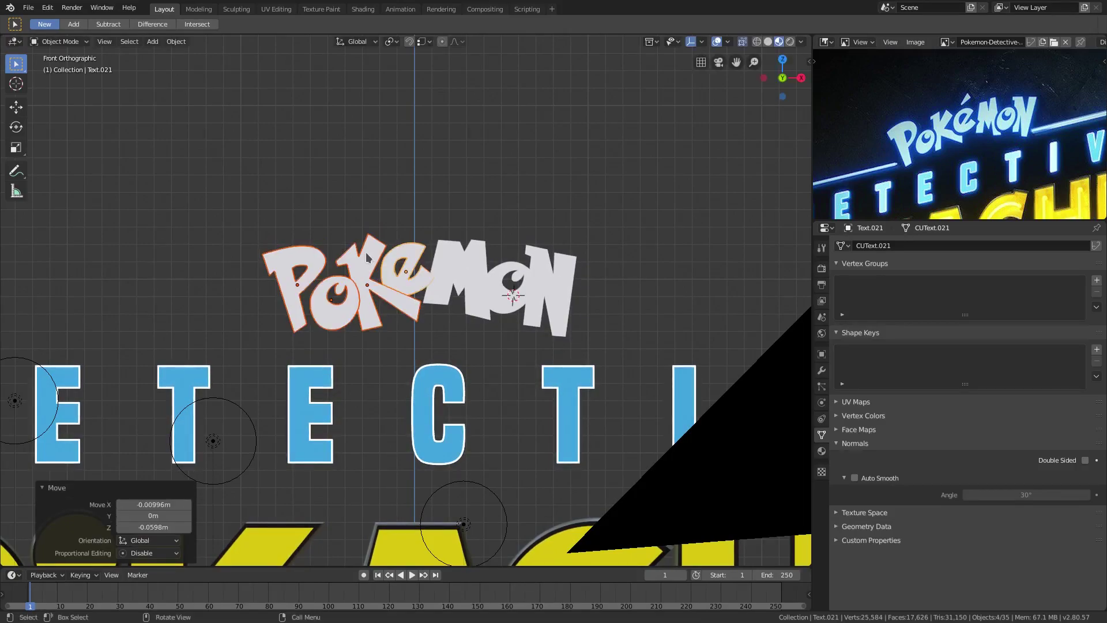
- Rotate the K and e together slightly clockwise about Y, and move them 0.00384 m in X and -0.00769 m in Z
{"action": "scroll", "coordinate": [438, 269], "scroll_direction": "up", "scroll_amount": 3}
{"action": "left_click", "coordinate": [411, 273]}
{"action": "left_click", "coordinate": [343, 261]}
{"action": "left_click", "coordinate": [407, 274], "text": "shift"}
{"action": "key", "text": "r"}
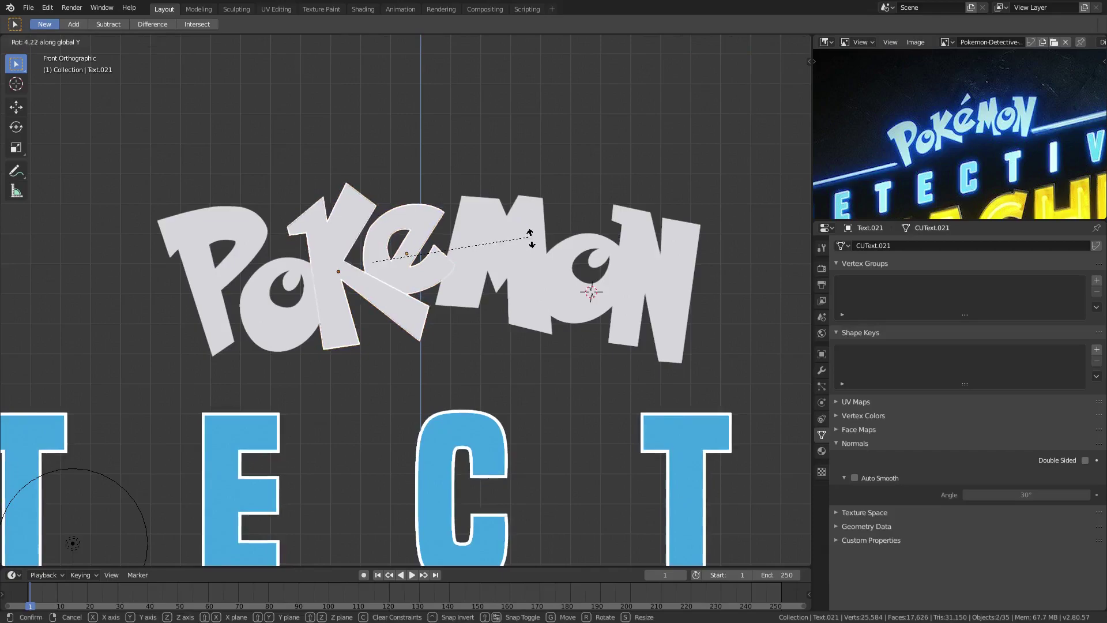
{"action": "left_click", "coordinate": [530, 252]}
{"action": "key", "text": "g"}
{"action": "left_click", "coordinate": [530, 253]}
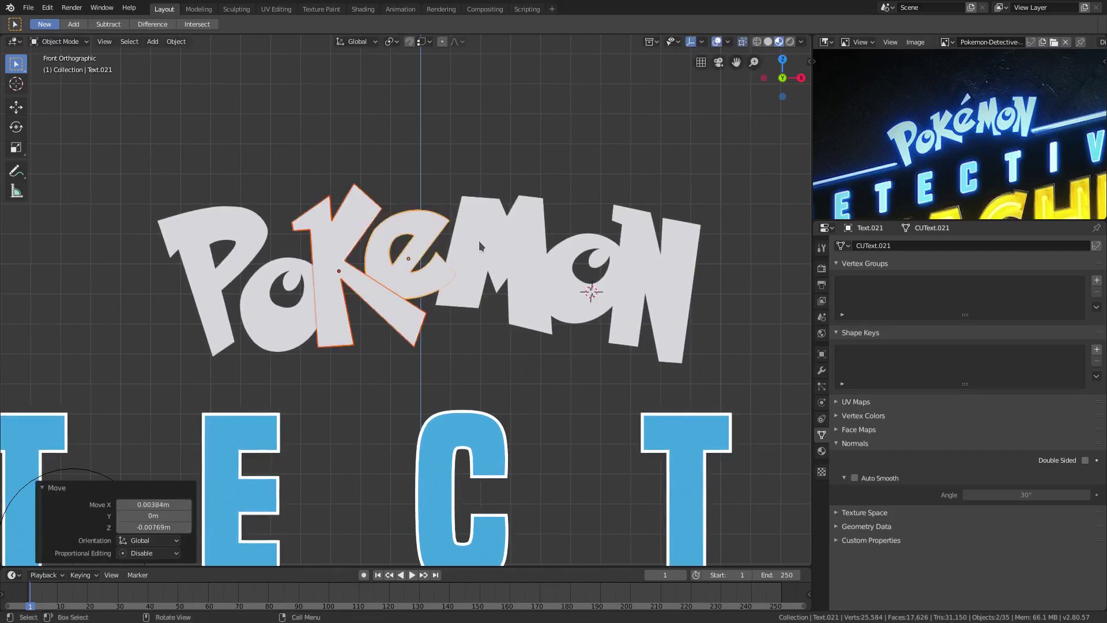
- Open the M mesh for editing with none of its geometry selected, and activate the Knife tool
{"action": "scroll", "coordinate": [496, 243], "scroll_direction": "up", "scroll_amount": 1}
{"action": "left_click", "coordinate": [497, 243]}
{"action": "scroll", "coordinate": [496, 244], "scroll_direction": "up", "scroll_amount": 1}
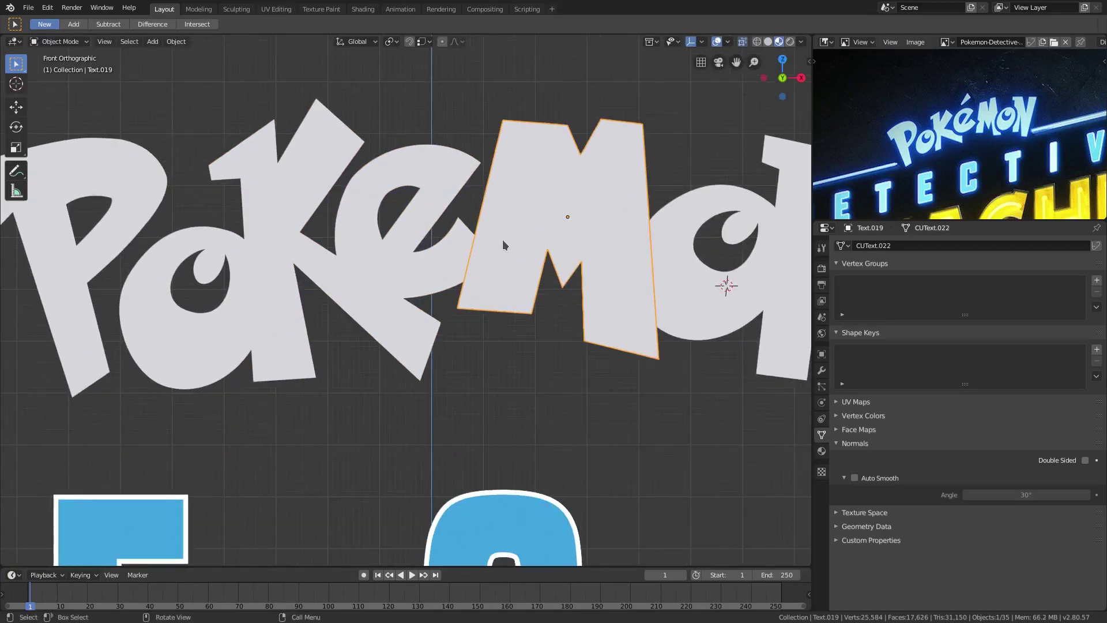
{"action": "key", "text": "Tab"}
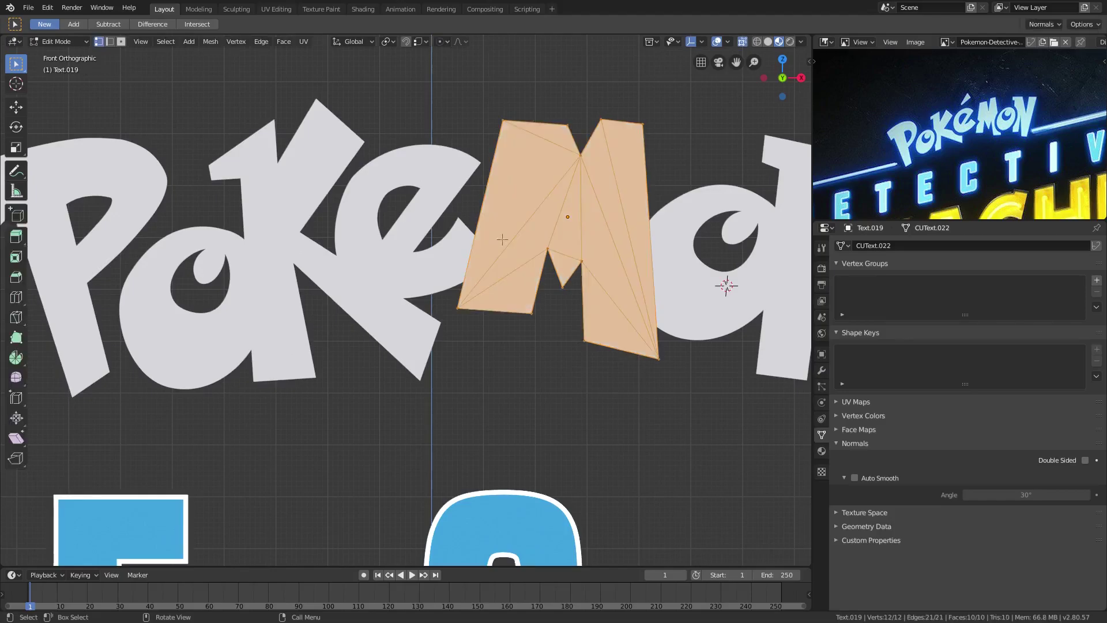
{"action": "scroll", "coordinate": [502, 239], "scroll_direction": "up", "scroll_amount": 5}
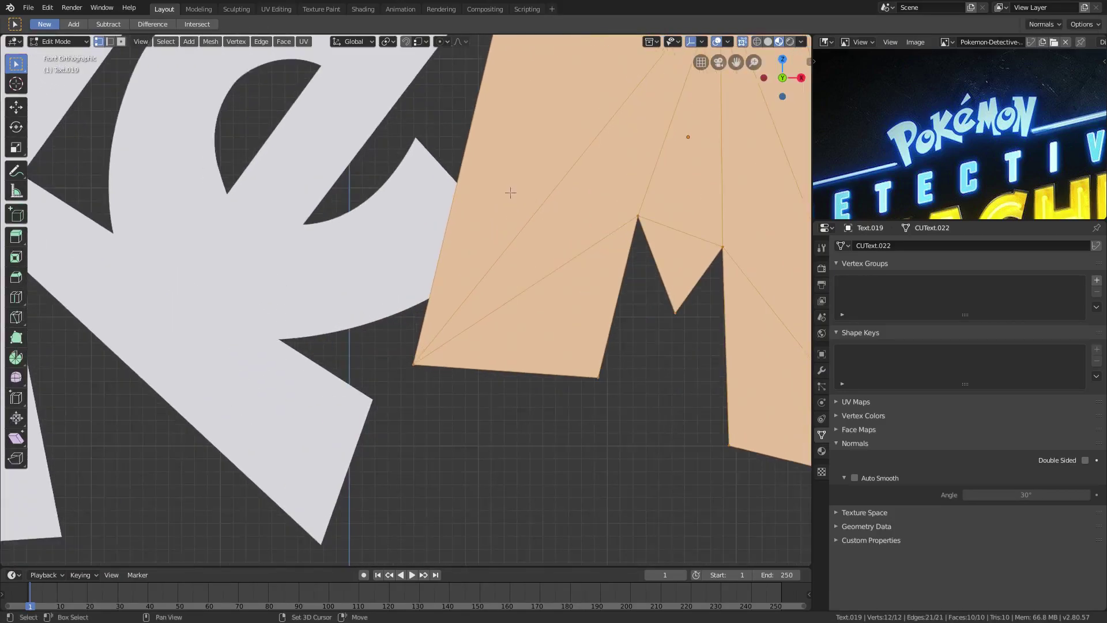
{"action": "key", "text": "alt+a"}
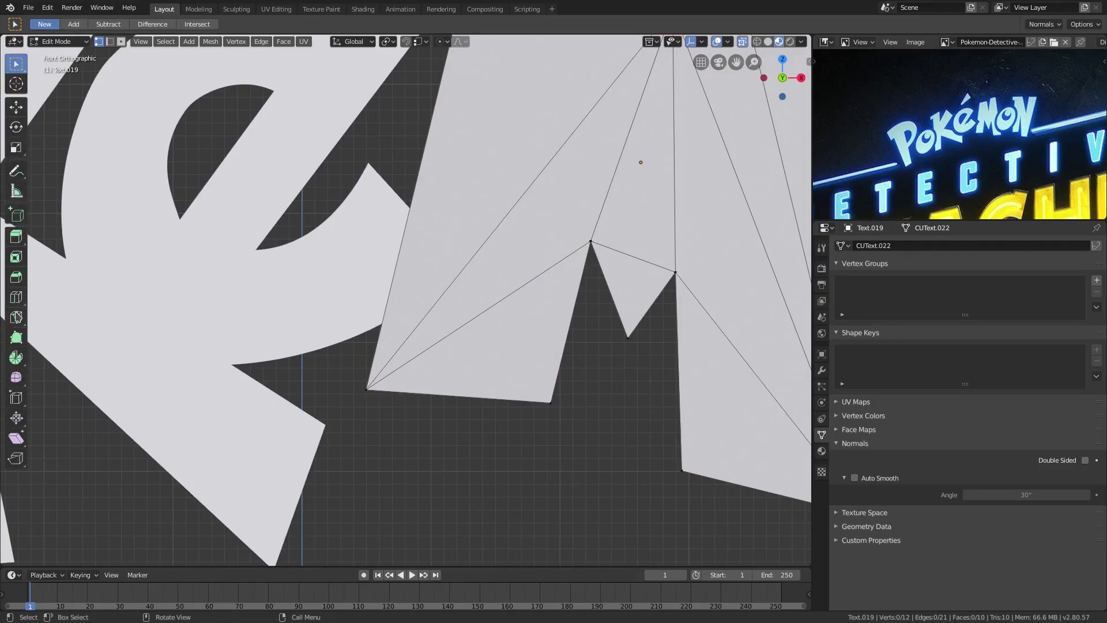
{"action": "left_click", "coordinate": [16, 316]}
{"action": "left_click", "coordinate": [412, 196]}
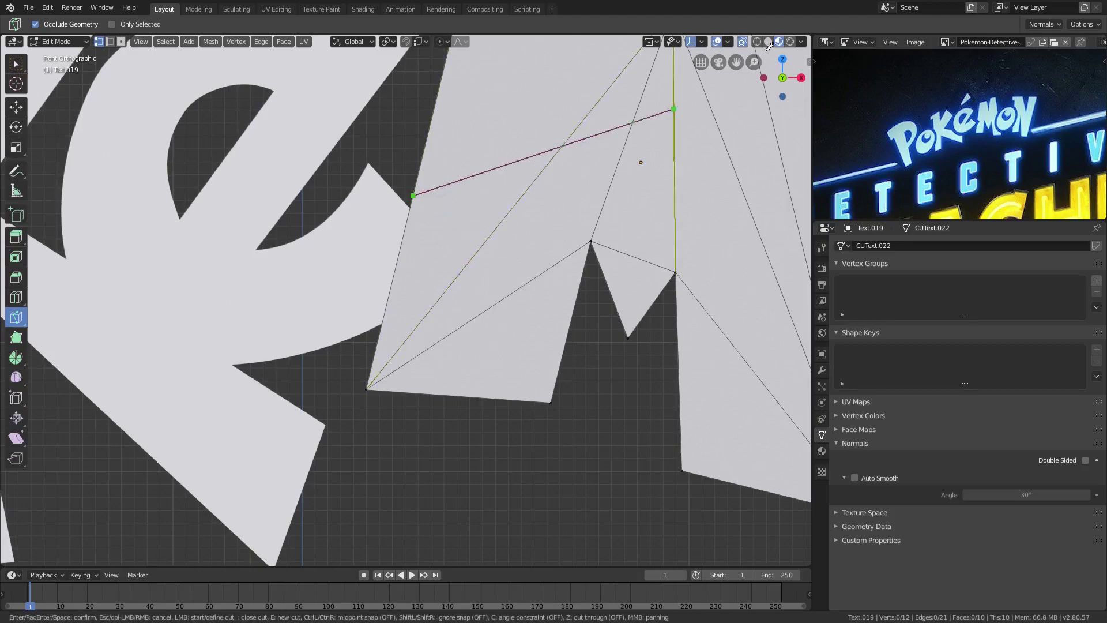
{"action": "key", "text": "Escape"}
- Set the viewport shading to wireframe and reopen the M mesh for editing where it overlaps the e
{"action": "key", "text": "Tab"}
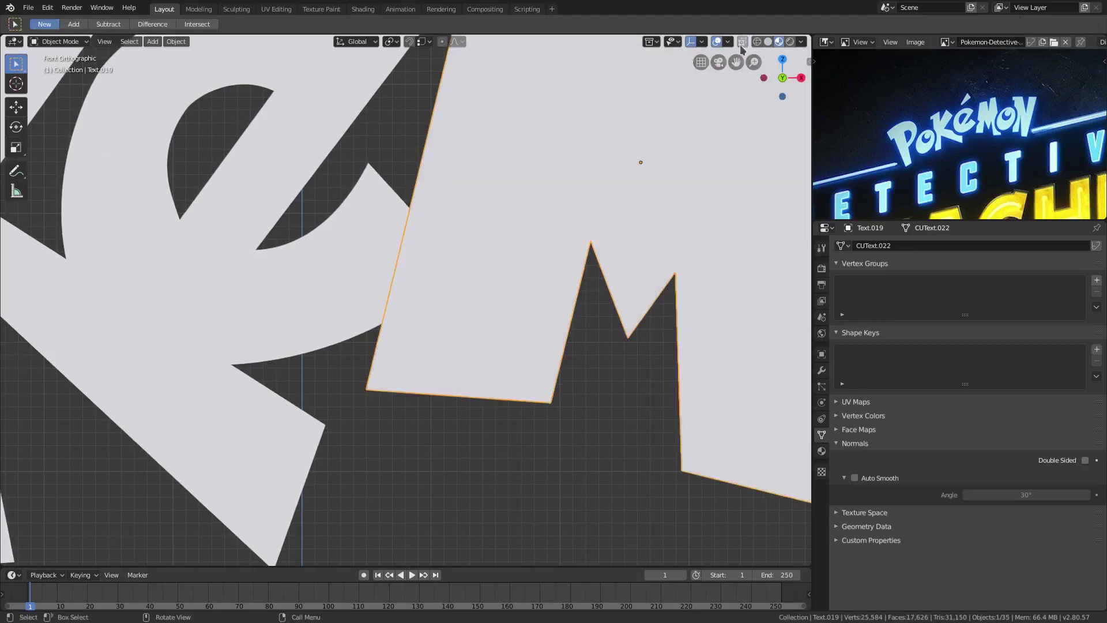
{"action": "left_click", "coordinate": [757, 41]}
{"action": "key", "text": "Tab"}
{"action": "scroll", "coordinate": [419, 145], "scroll_direction": "up", "scroll_amount": 2}
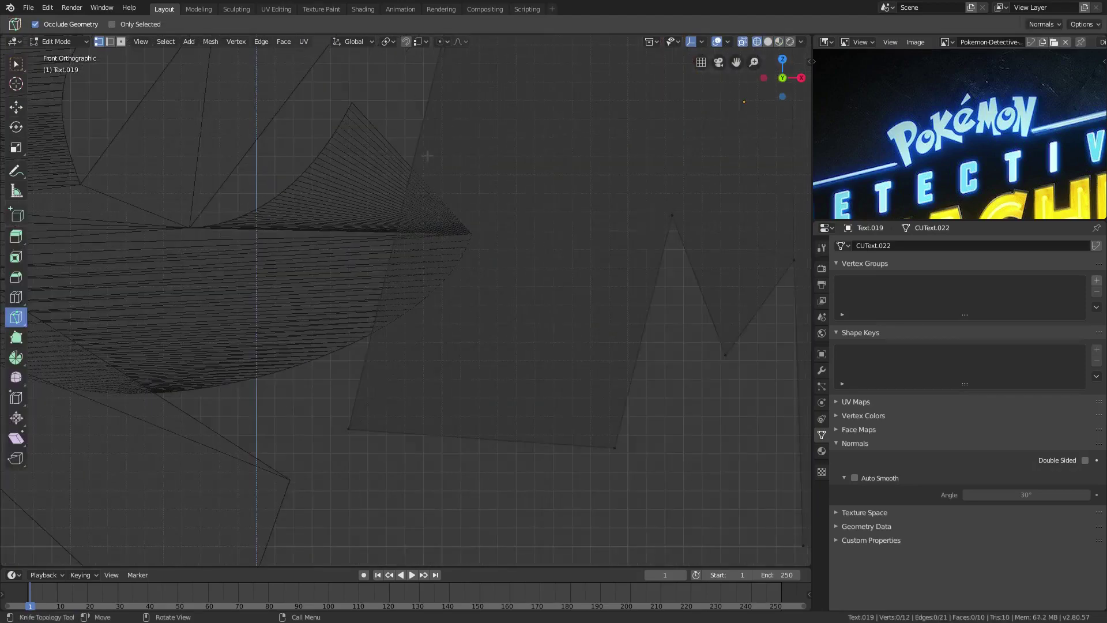
- Cut a curved notch outline into the M's lower-left side around the tip of the e with the Knife, and return to solid shading
{"action": "key", "text": "Tab"}
{"action": "key", "text": "Tab"}
{"action": "key", "text": "Tab"}
{"action": "key", "text": "Tab"}
{"action": "left_click", "coordinate": [418, 141]}
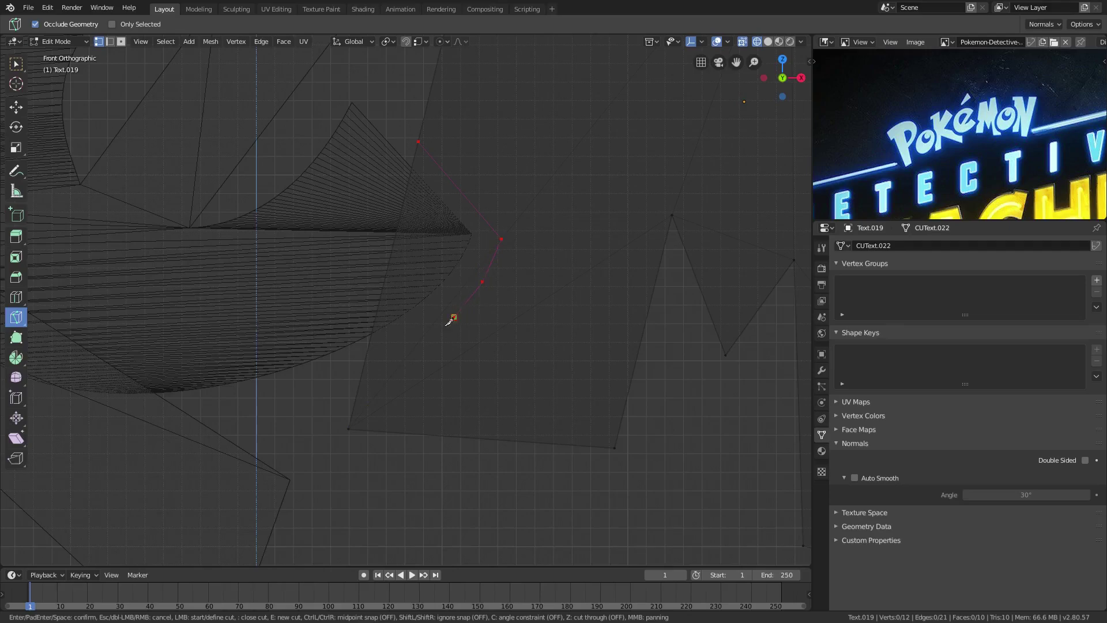
{"action": "left_click", "coordinate": [454, 317]}
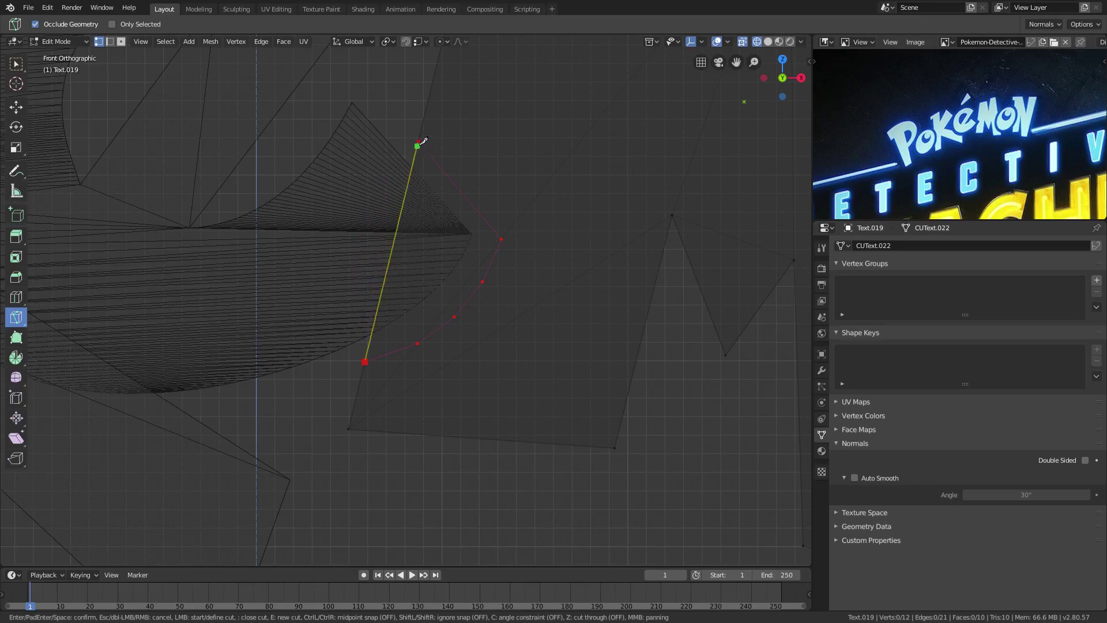
{"action": "key", "text": "Return"}
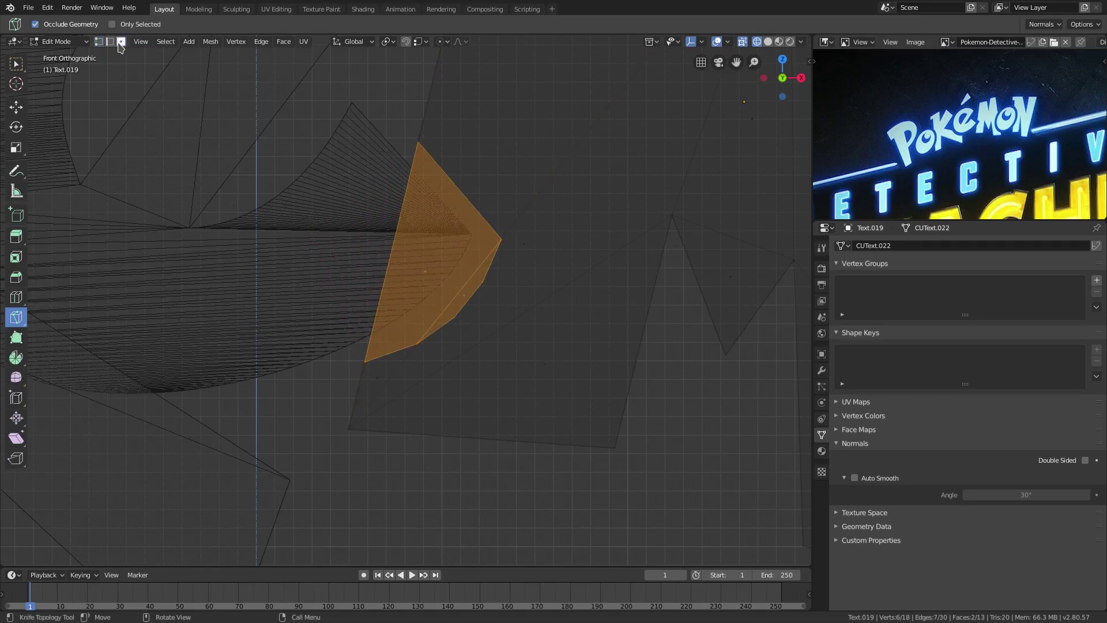
{"action": "key", "text": "shift+z"}
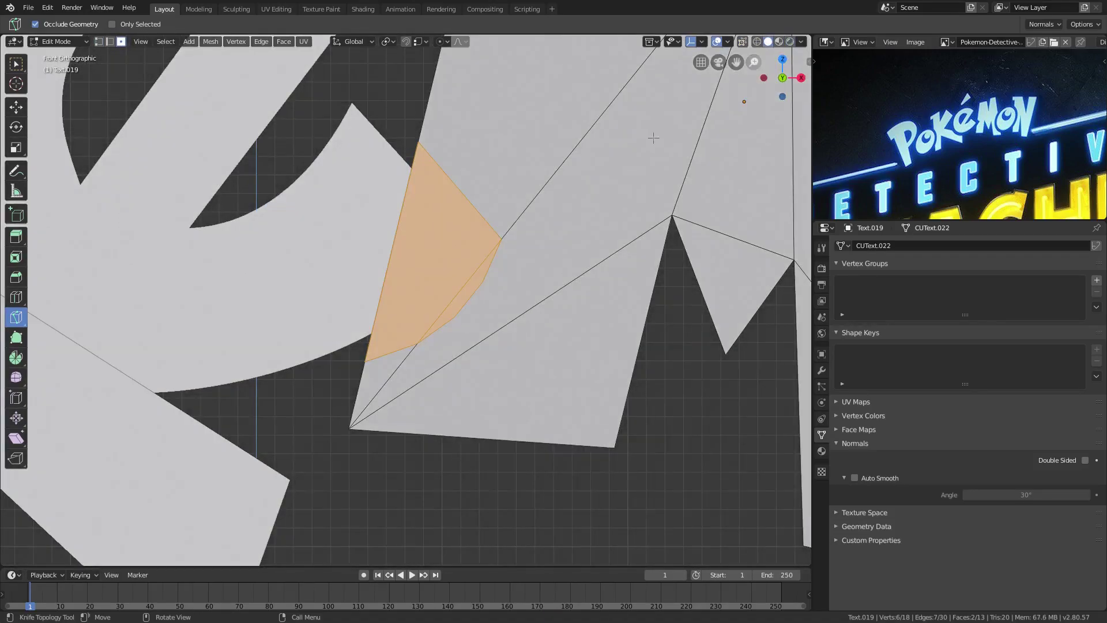
{"action": "left_click", "coordinate": [436, 265]}
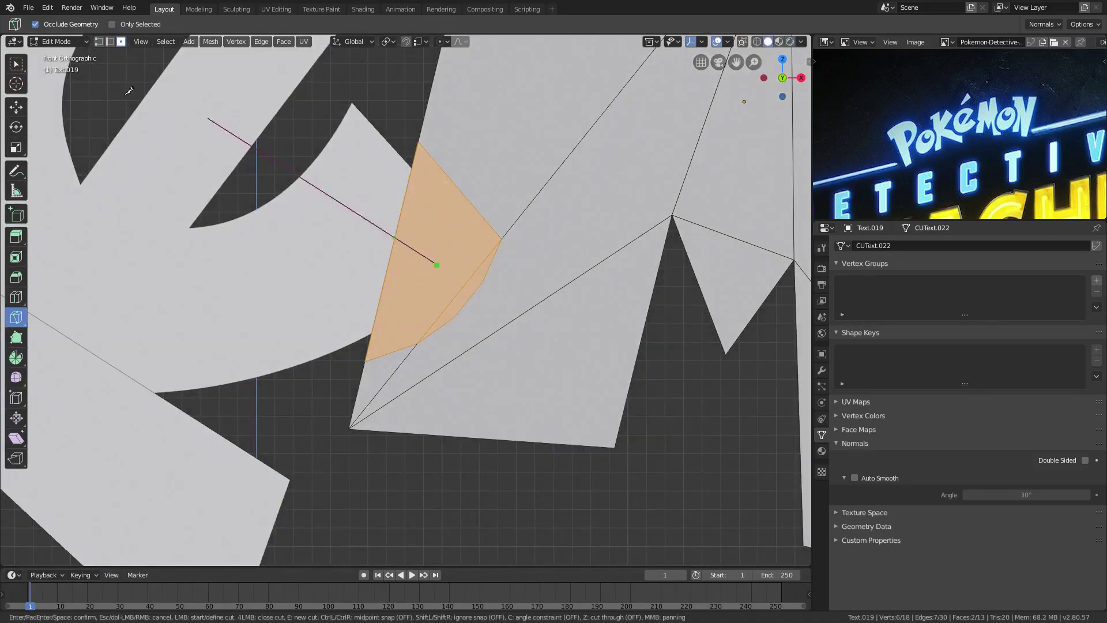
{"action": "left_click", "coordinate": [19, 54]}
{"action": "key", "text": "Escape"}
- Delete the two faces of the M enclosed by the knife cut around the tip of the e
{"action": "left_click", "coordinate": [20, 64]}
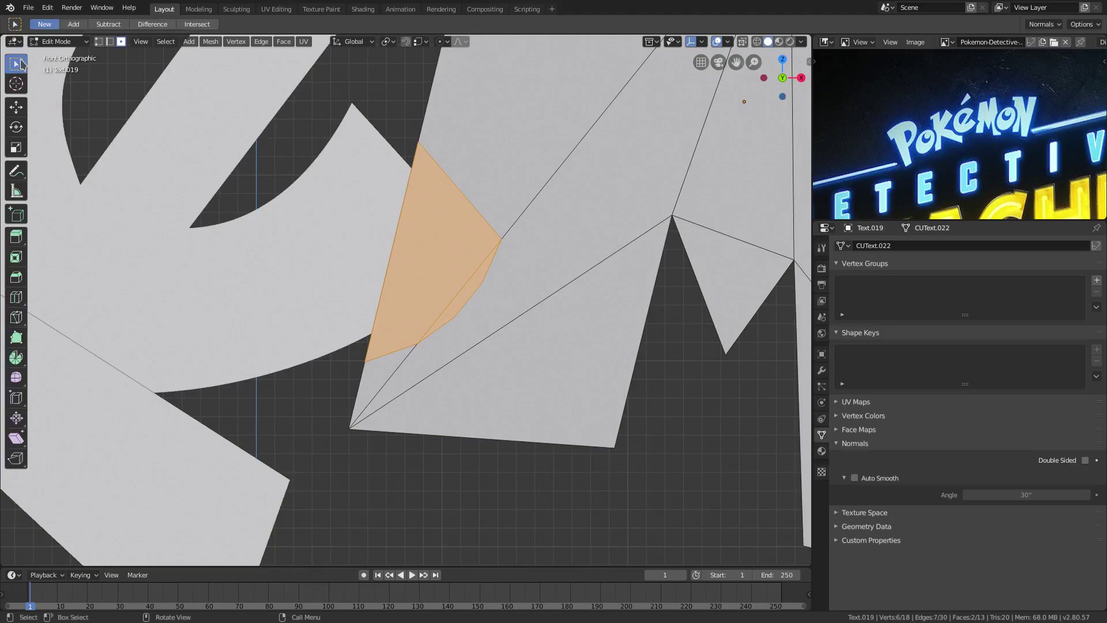
{"action": "left_click", "coordinate": [445, 231]}
{"action": "key", "text": "x"}
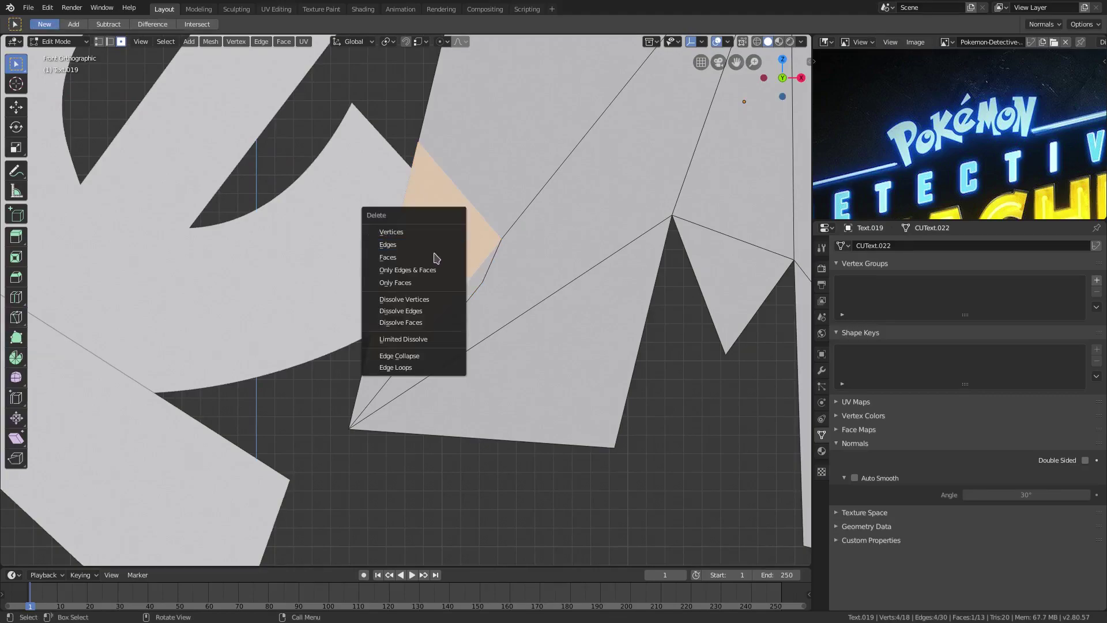
{"action": "left_click", "coordinate": [435, 254]}
{"action": "key", "text": "x"}
{"action": "left_click", "coordinate": [469, 292]}
{"action": "scroll", "coordinate": [464, 271], "scroll_direction": "down", "scroll_amount": 5}
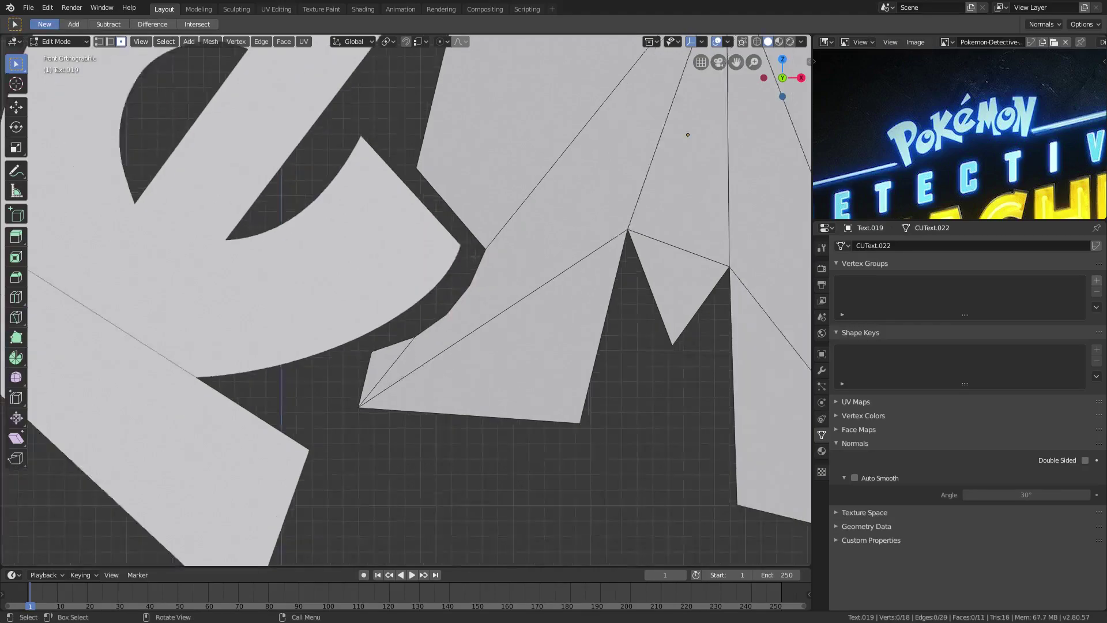
- Select the vertices along the curved part of the M's cut-out in vertex mode and subdivide the edges between them
{"action": "scroll", "coordinate": [463, 259], "scroll_direction": "up", "scroll_amount": 5}
{"action": "scroll", "coordinate": [463, 258], "scroll_direction": "up", "scroll_amount": 3}
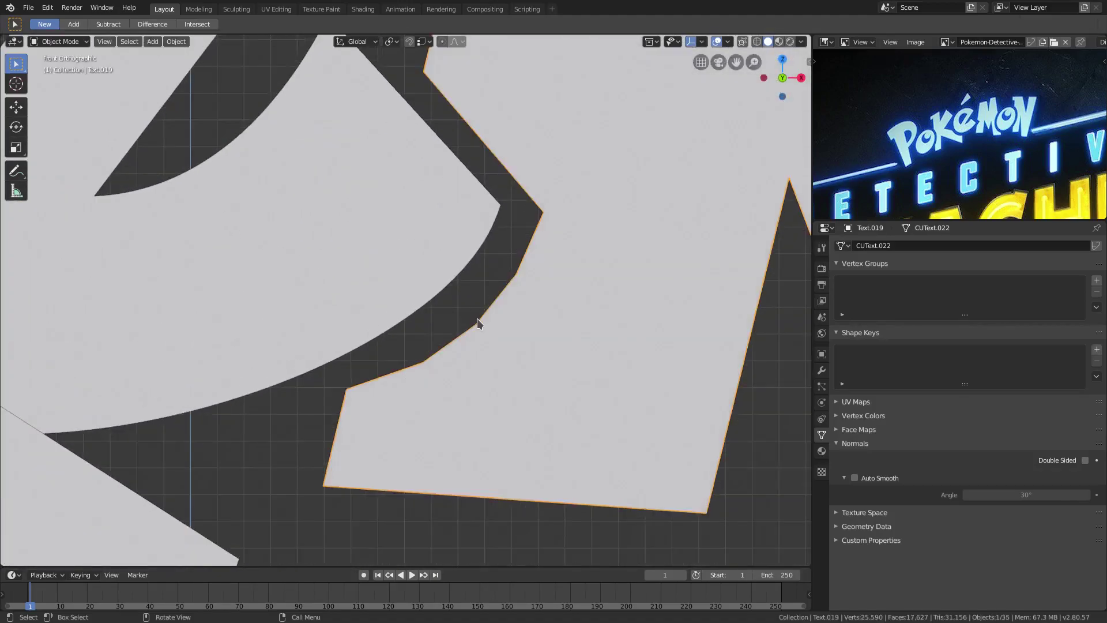
{"action": "left_click", "coordinate": [479, 327]}
{"action": "left_click", "coordinate": [98, 42]}
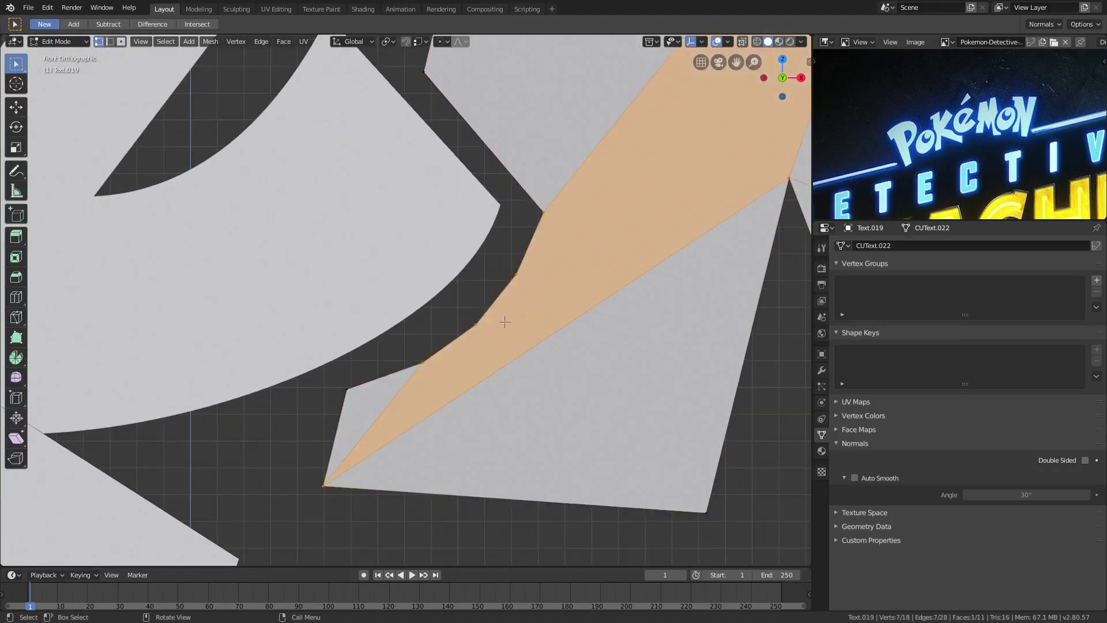
{"action": "left_click", "coordinate": [485, 323]}
{"action": "scroll", "coordinate": [426, 392], "scroll_direction": "up", "scroll_amount": 2}
{"action": "left_click", "coordinate": [436, 389], "text": "shift"}
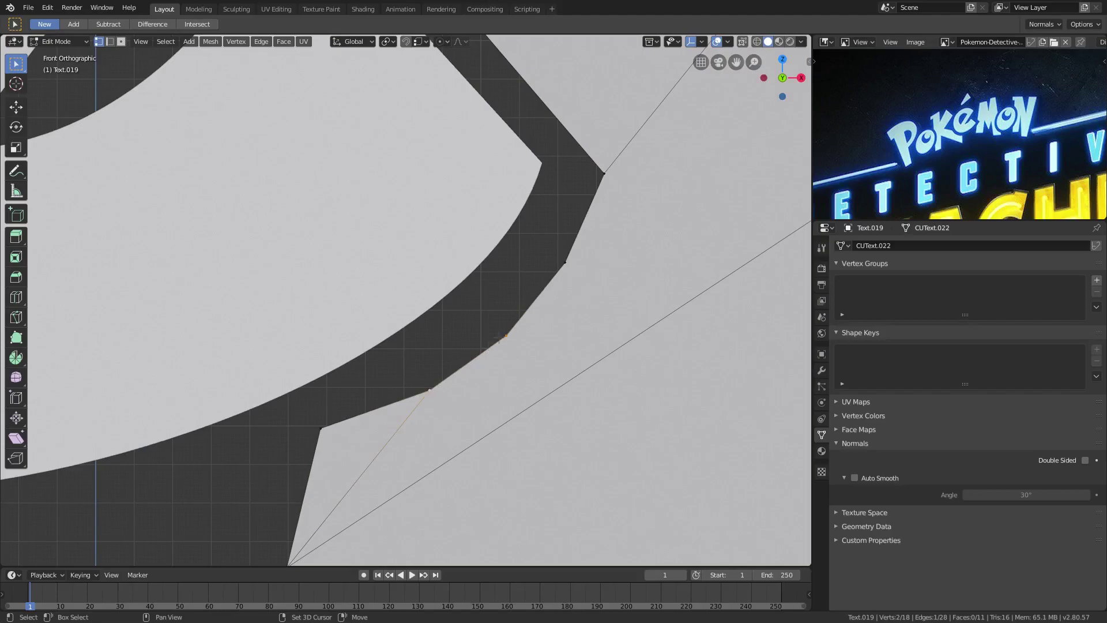
{"action": "left_click", "coordinate": [605, 174], "text": "shift"}
{"action": "left_click", "coordinate": [315, 417], "text": "shift"}
{"action": "right_click", "coordinate": [278, 161]}
{"action": "left_click", "coordinate": [277, 162]}
- Smooth the upper part of the M's curve by moving three vertices: -0.000898/0.000748 m, -0.000599/0.00015 m and 0.00015/0 m in X/Z
{"action": "left_click", "coordinate": [506, 337]}
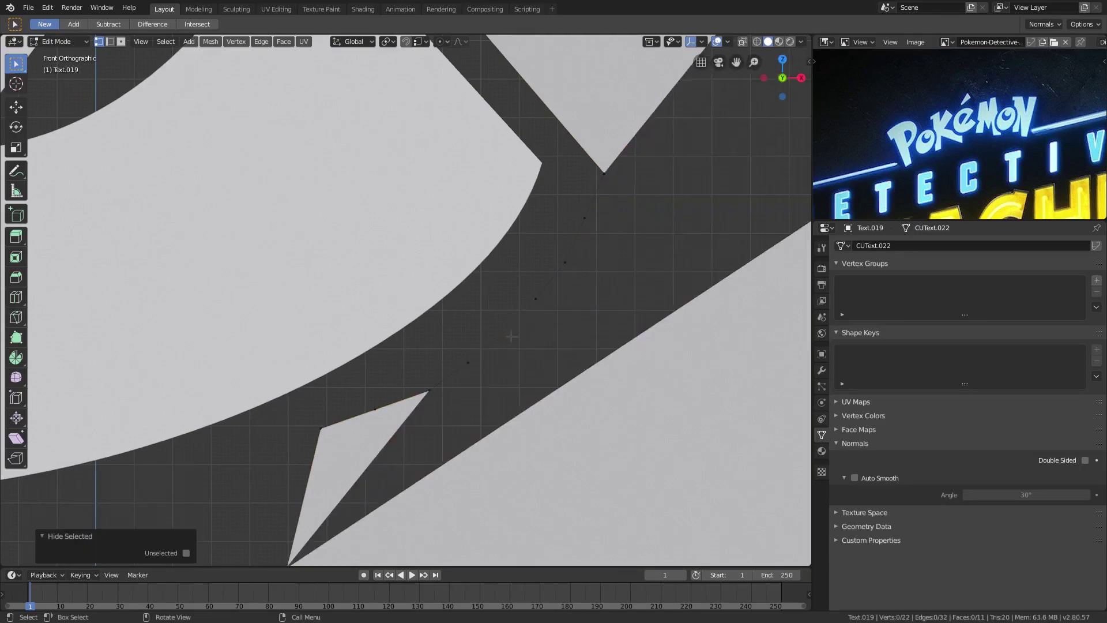
{"action": "key", "text": "g"}
{"action": "left_click", "coordinate": [589, 332]}
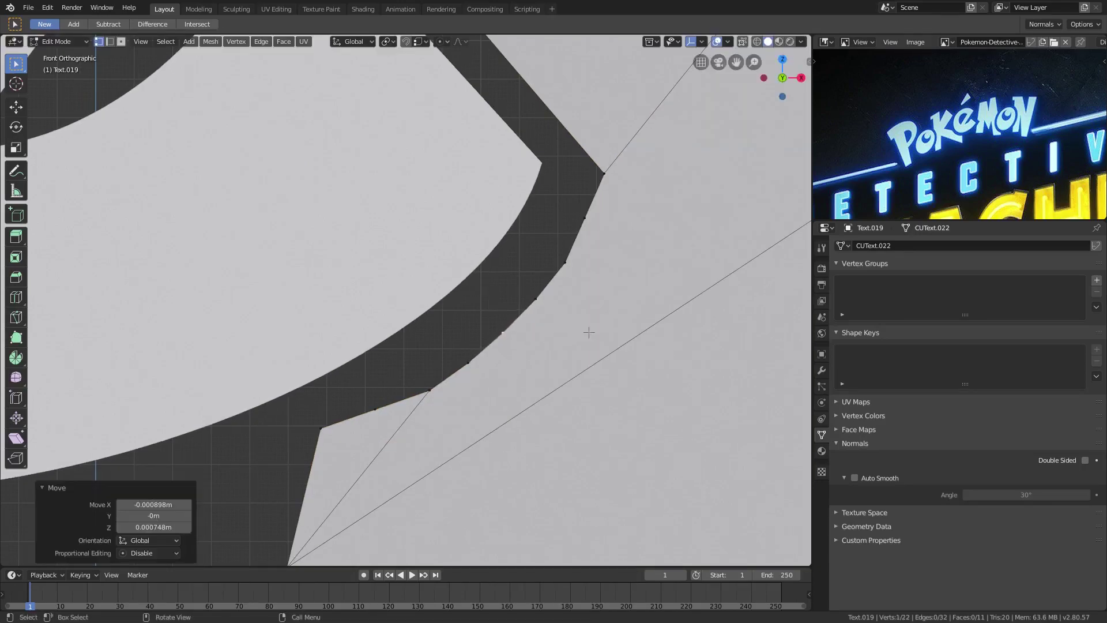
{"action": "left_click", "coordinate": [568, 263]}
{"action": "key", "text": "g"}
{"action": "left_click", "coordinate": [710, 281]}
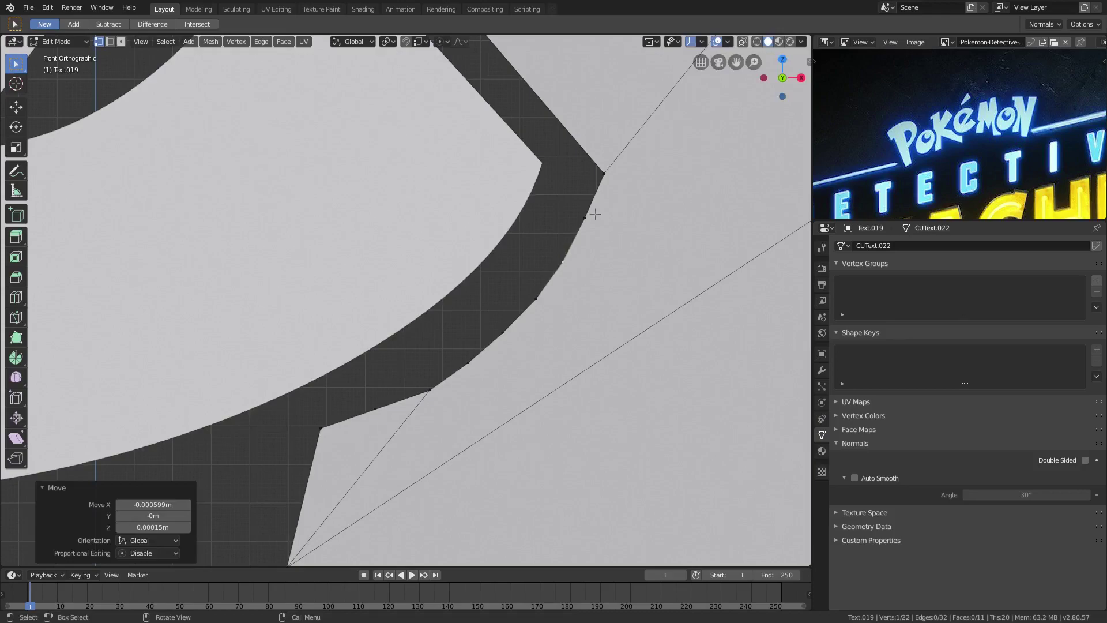
{"action": "left_click", "coordinate": [589, 215]}
{"action": "key", "text": "g"}
{"action": "left_click", "coordinate": [589, 216]}
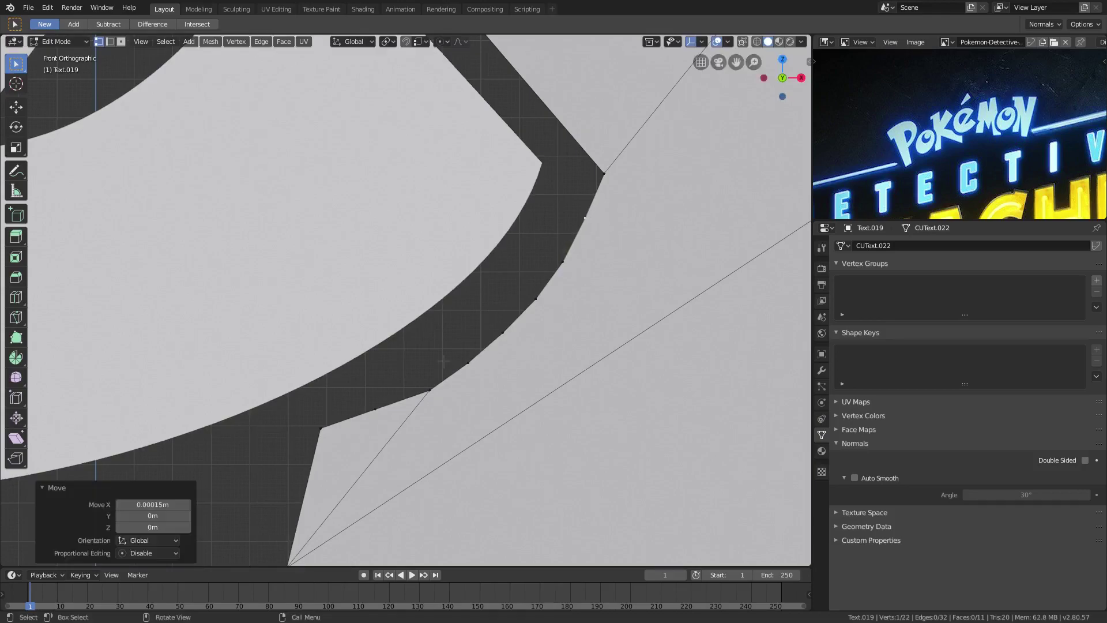
- Nudge the vertex near the lower end of the M's curve inward, and move its lower neighbour 0.00015 m in X and -0.000748 m in Z
{"action": "left_click", "coordinate": [435, 391]}
{"action": "key", "text": "g"}
{"action": "left_click", "coordinate": [432, 388]}
{"action": "left_click", "coordinate": [378, 406]}
{"action": "key", "text": "g"}
{"action": "left_click", "coordinate": [379, 409]}
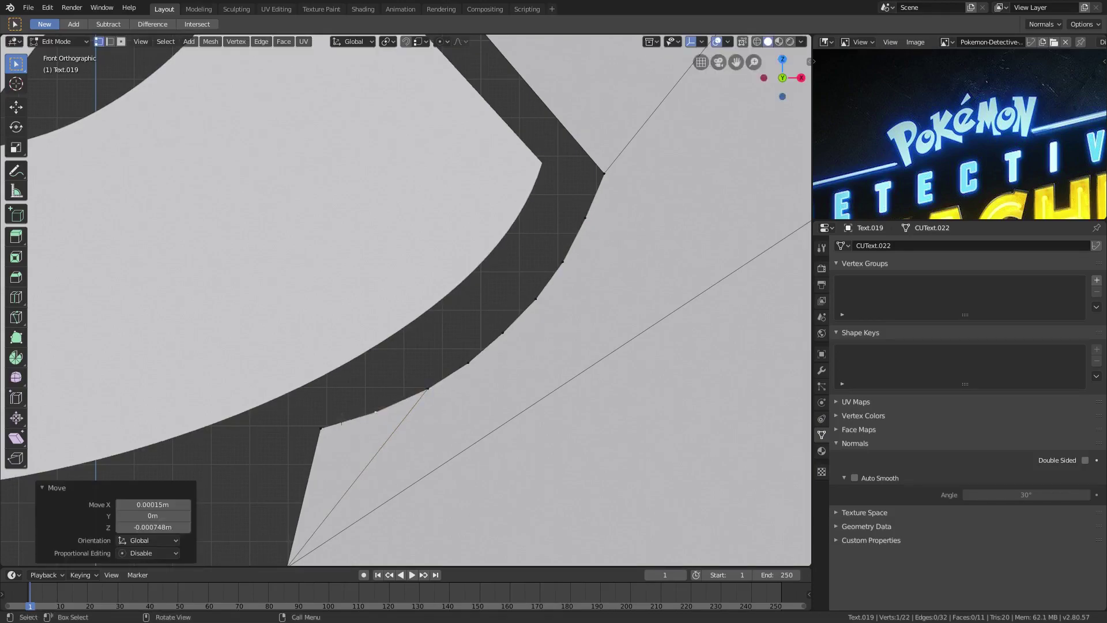
- Lower the corner vertex ending the M's curve, shift its neighbour about 0.0009 m in X and -0.0013 m in Z, and leave mesh editing
{"action": "left_click", "coordinate": [328, 421]}
{"action": "key", "text": "g"}
{"action": "left_click", "coordinate": [330, 436]}
{"action": "left_click", "coordinate": [381, 403]}
{"action": "key", "text": "g"}
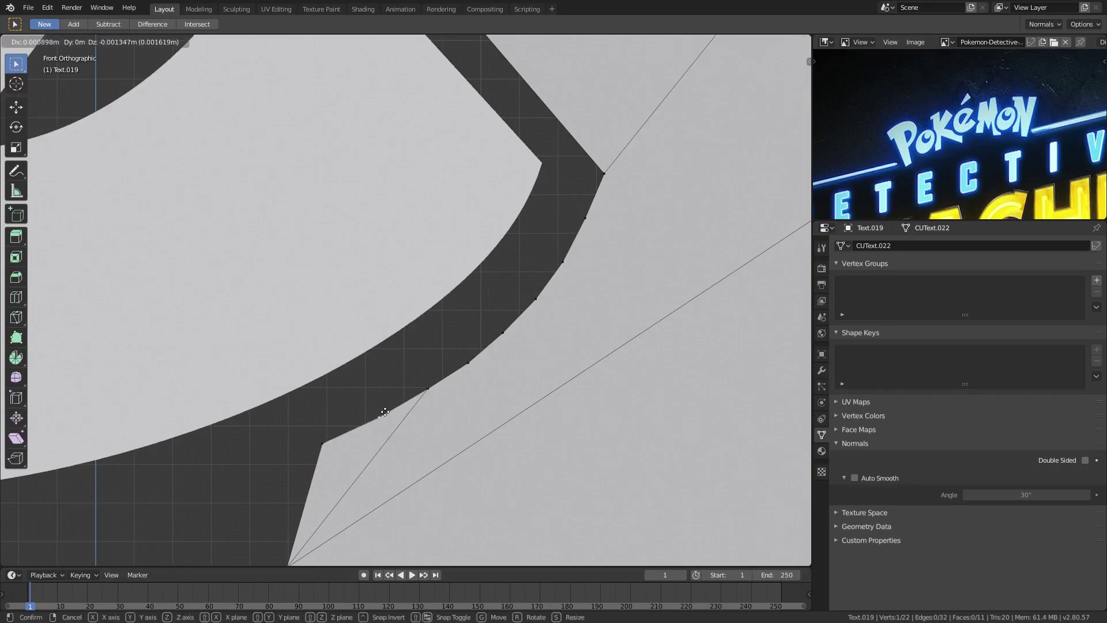
{"action": "left_click", "coordinate": [383, 411]}
{"action": "key", "text": "Tab"}
{"action": "scroll", "coordinate": [565, 332], "scroll_direction": "down", "scroll_amount": 9}
{"action": "scroll", "coordinate": [565, 332], "scroll_direction": "down", "scroll_amount": 3}
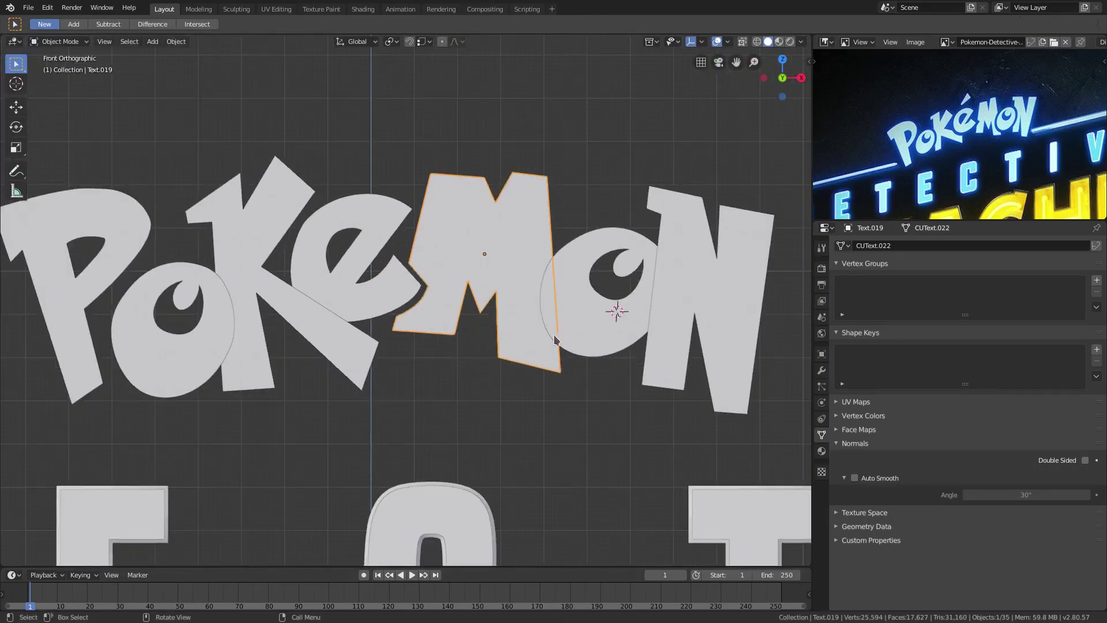
- Move the two upper corner vertices of the M's notch together 0.00124 m in X and 0.0031 m in Z, and leave mesh editing
{"action": "key", "text": "Tab"}
{"action": "scroll", "coordinate": [502, 242], "scroll_direction": "up", "scroll_amount": 8}
{"action": "middle_click_drag", "start_coordinate": [490, 206], "coordinate": [497, 237], "text": "shift"}
{"action": "left_click", "coordinate": [512, 265]}
{"action": "left_click", "coordinate": [427, 172], "text": "shift"}
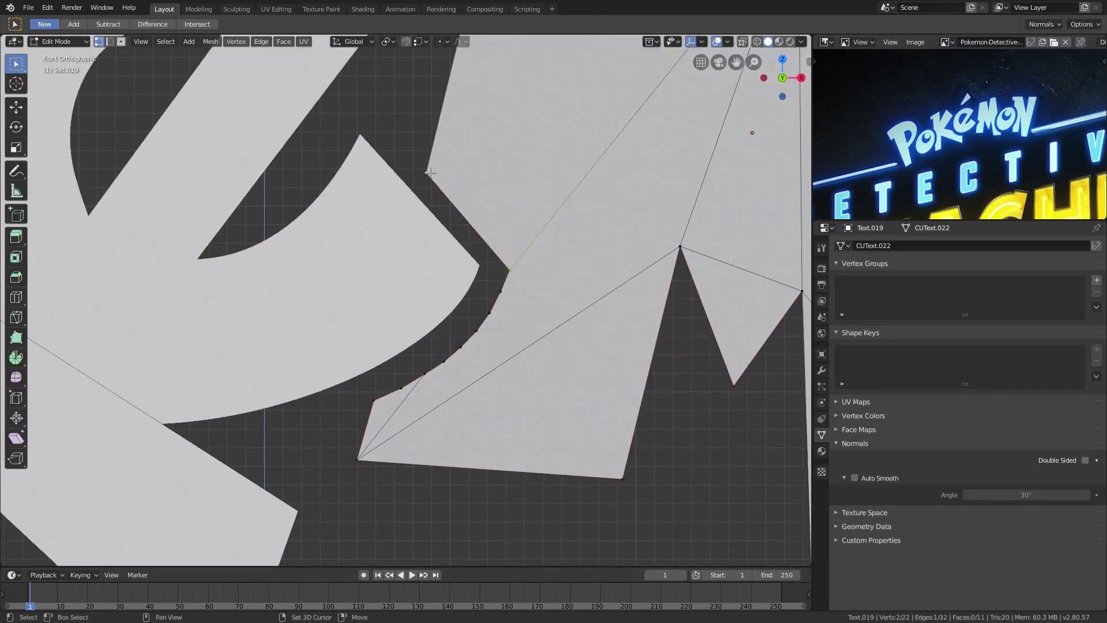
{"action": "key", "text": "g"}
{"action": "key", "text": "Return"}
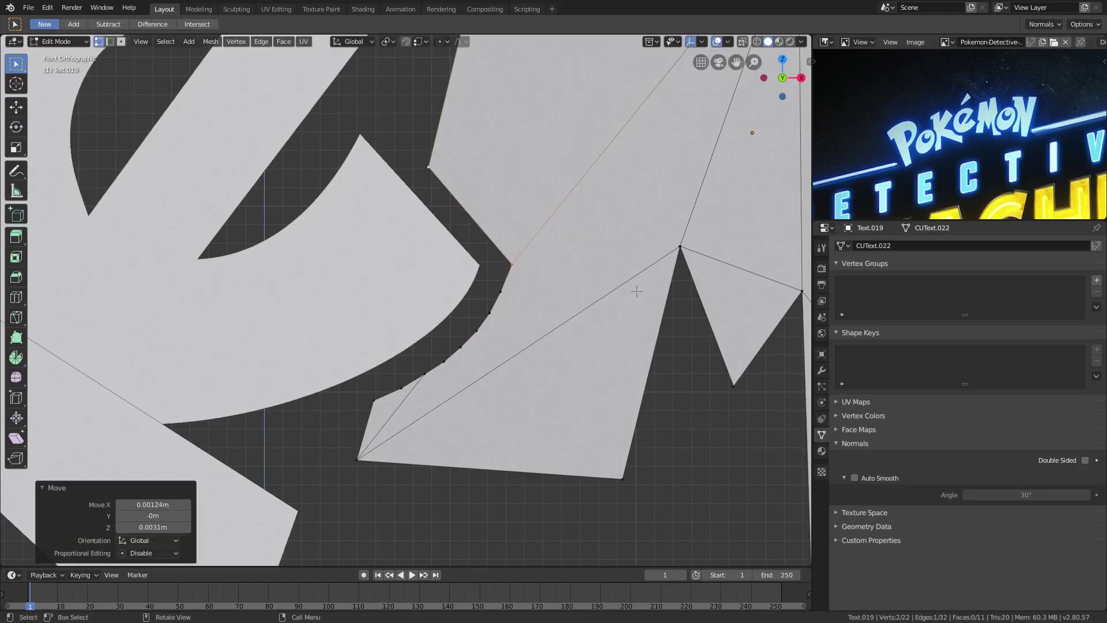
{"action": "key", "text": "Tab"}
{"action": "scroll", "coordinate": [637, 294], "scroll_direction": "down", "scroll_amount": 5}
{"action": "scroll", "coordinate": [686, 286], "scroll_direction": "up", "scroll_amount": 1}
{"action": "scroll", "coordinate": [492, 282], "scroll_direction": "down", "scroll_amount": 2}
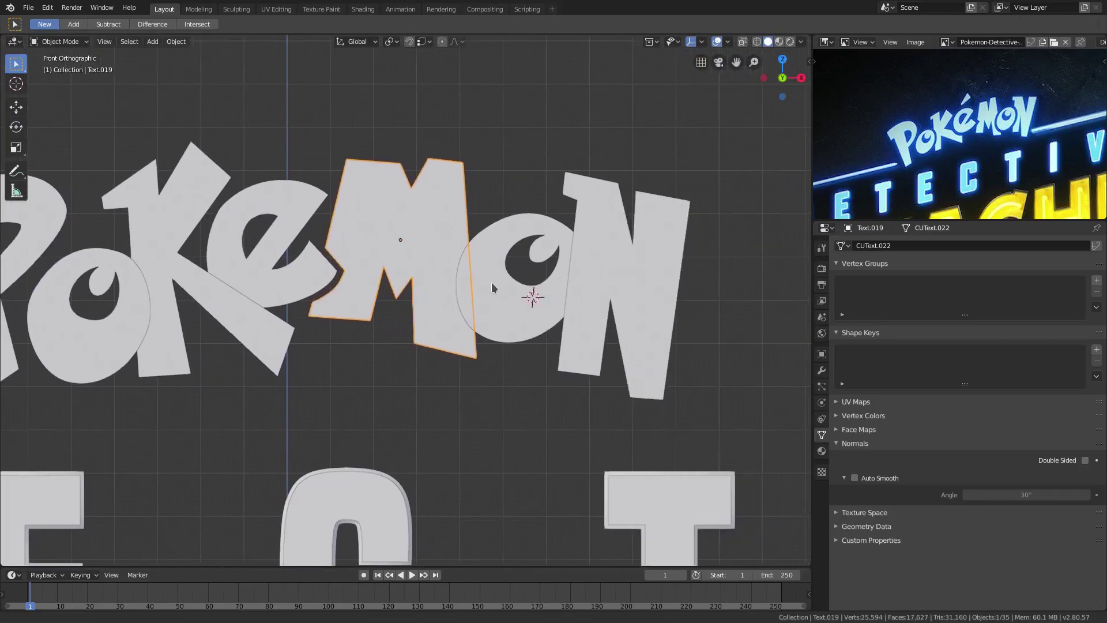
- Open the K mesh for editing in wireframe shading where it overlaps the first o, and activate the Knife tool
{"action": "scroll", "coordinate": [513, 263], "scroll_direction": "up", "scroll_amount": 5}
{"action": "scroll", "coordinate": [513, 263], "scroll_direction": "up", "scroll_amount": 1}
{"action": "left_click", "coordinate": [560, 214]}
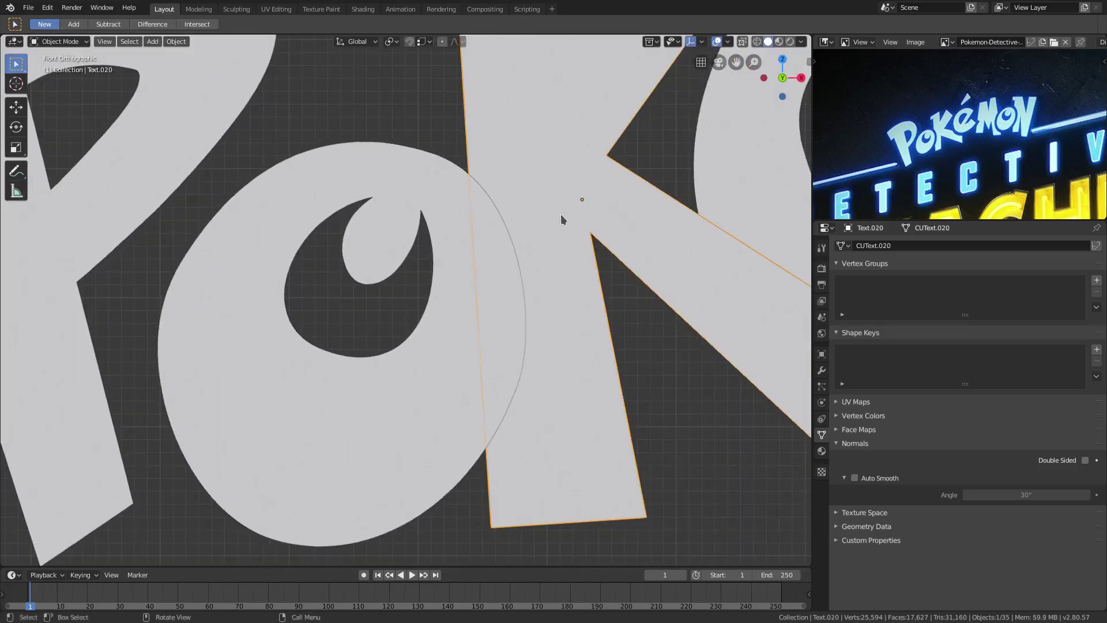
{"action": "scroll", "coordinate": [532, 235], "scroll_direction": "up", "scroll_amount": 3}
{"action": "key", "text": "shift+z"}
{"action": "key", "text": "Tab"}
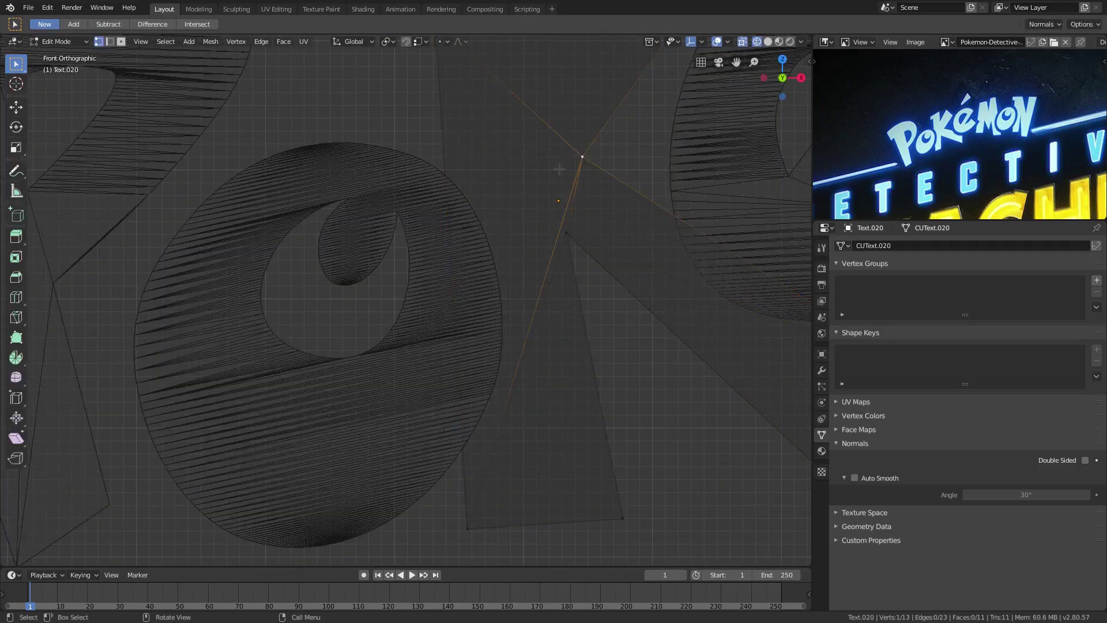
{"action": "left_click", "coordinate": [16, 317]}
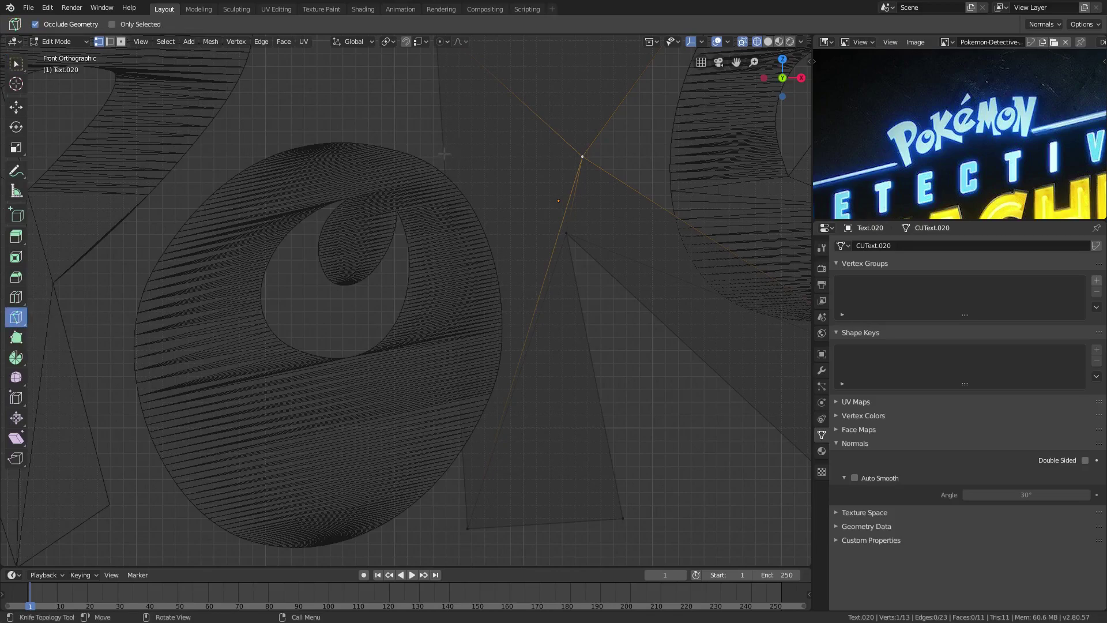
- Cut a curved line through the K's stem that follows the right side of the o with a small gap
{"action": "left_click", "coordinate": [444, 154]}
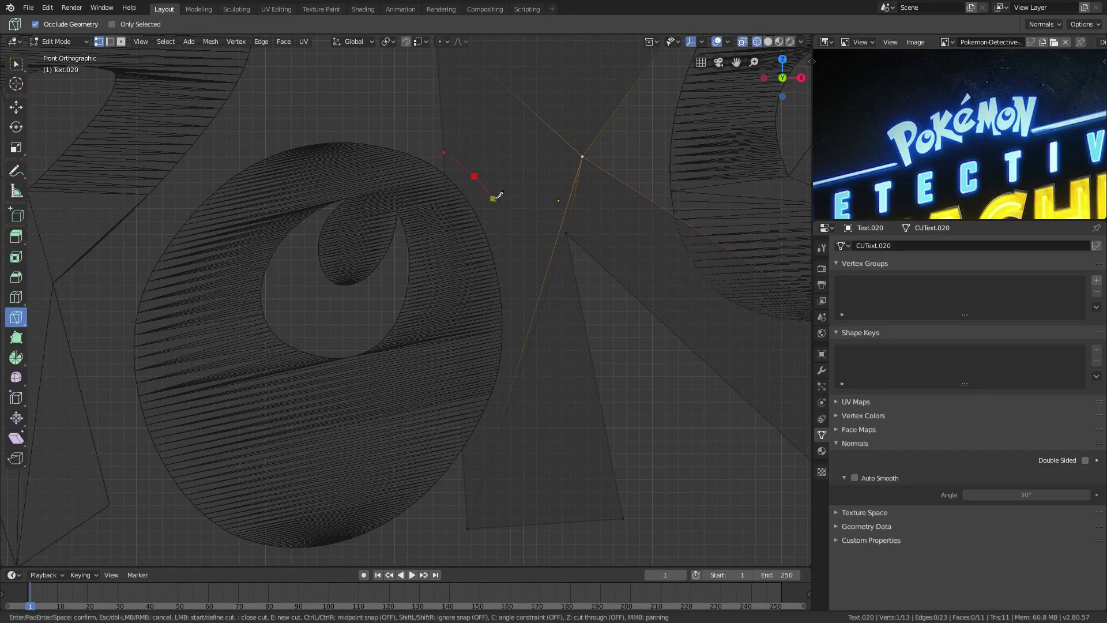
{"action": "left_click", "coordinate": [527, 277]}
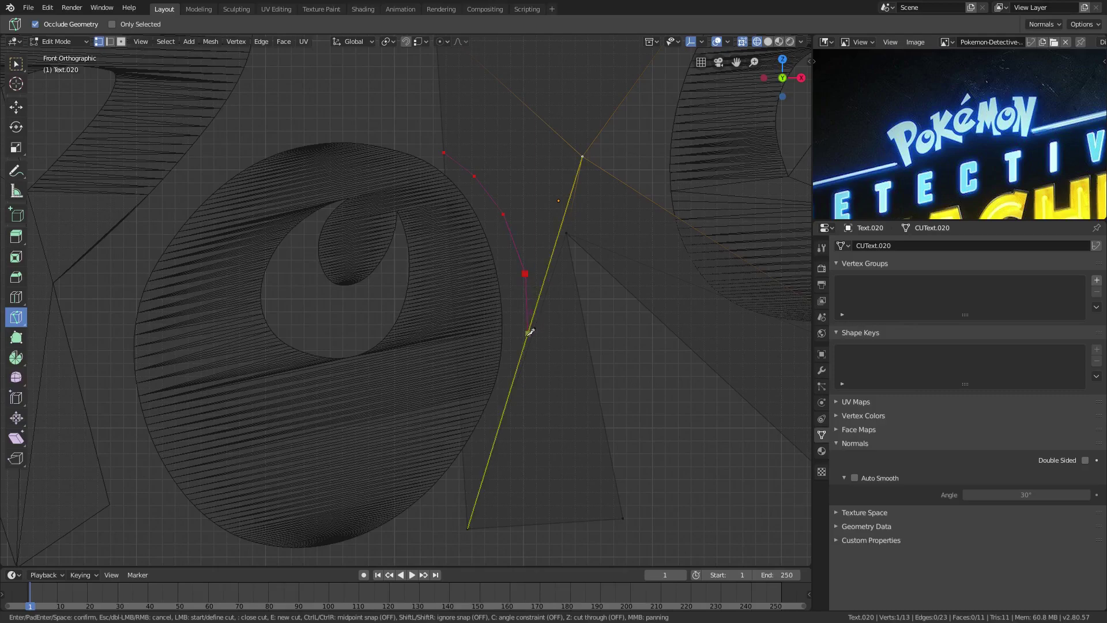
{"action": "left_click", "coordinate": [527, 336]}
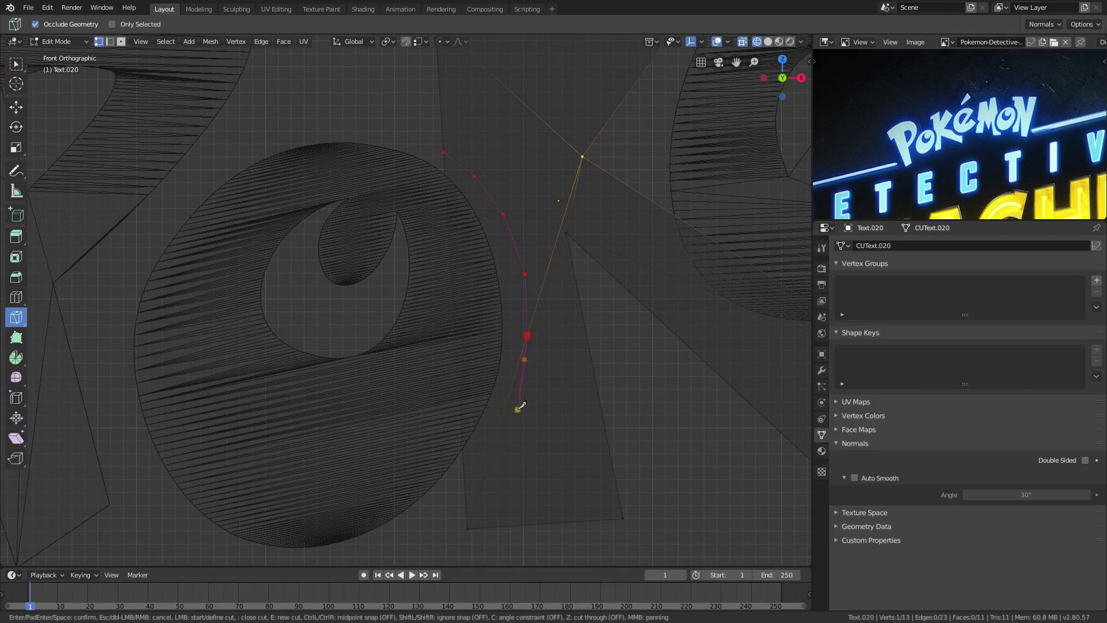
{"action": "left_click", "coordinate": [519, 408]}
{"action": "left_click", "coordinate": [497, 444]}
{"action": "left_click", "coordinate": [464, 477]}
{"action": "key", "text": "Return"}
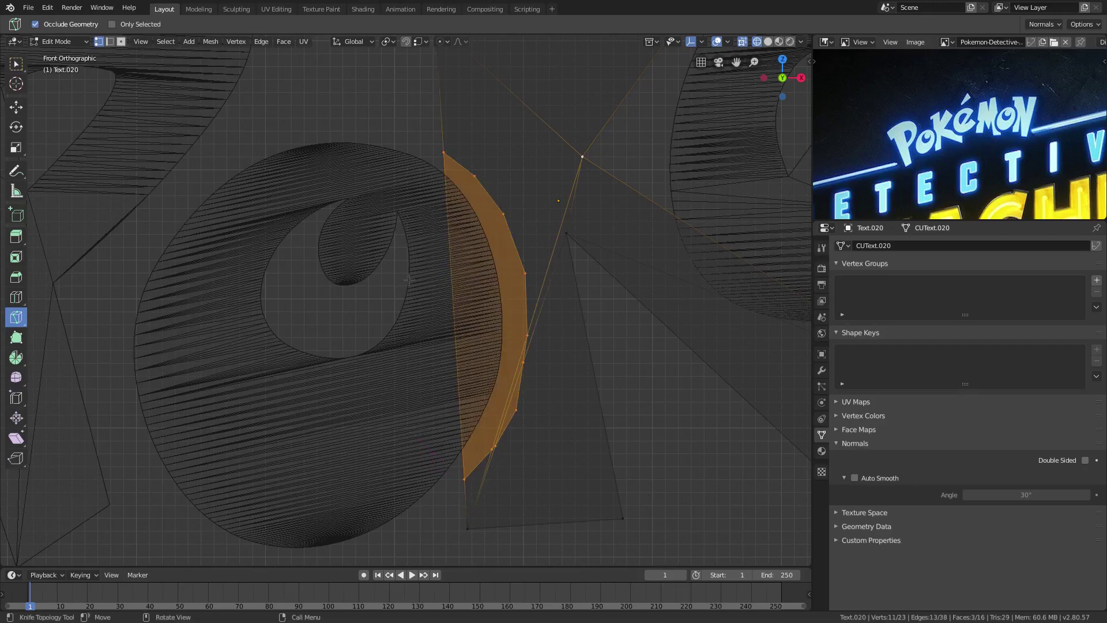
- Return to solid shading, delete the cut-off faces of the K beside the o, and switch back to the box selection tool
{"action": "left_click", "coordinate": [768, 42]}
{"action": "scroll", "coordinate": [547, 235], "scroll_direction": "up", "scroll_amount": 1}
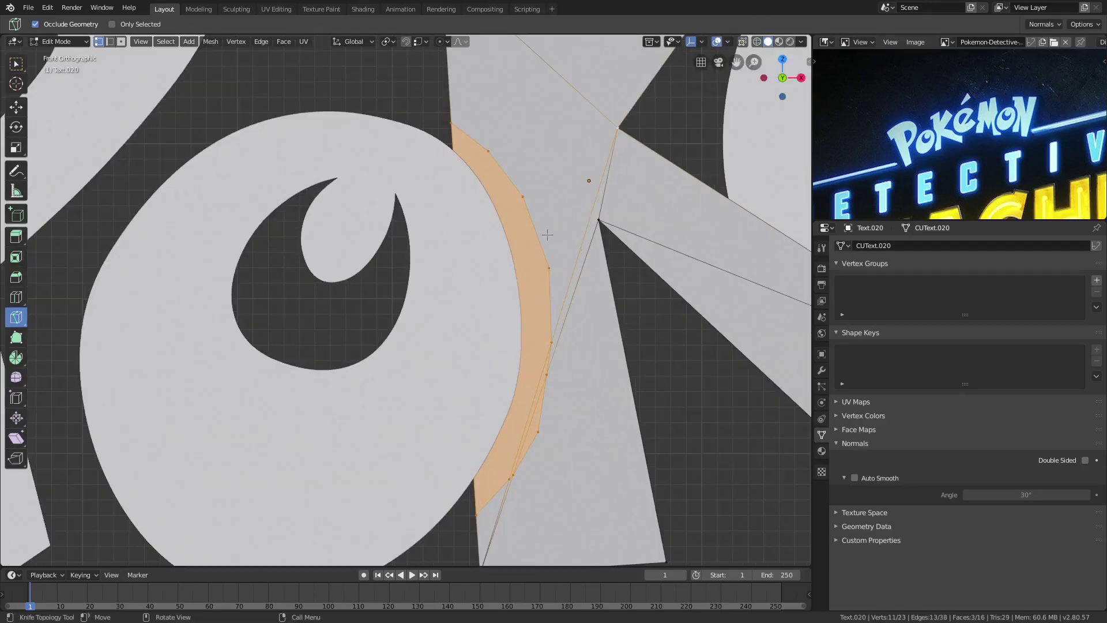
{"action": "key", "text": "x"}
{"action": "left_click", "coordinate": [439, 216]}
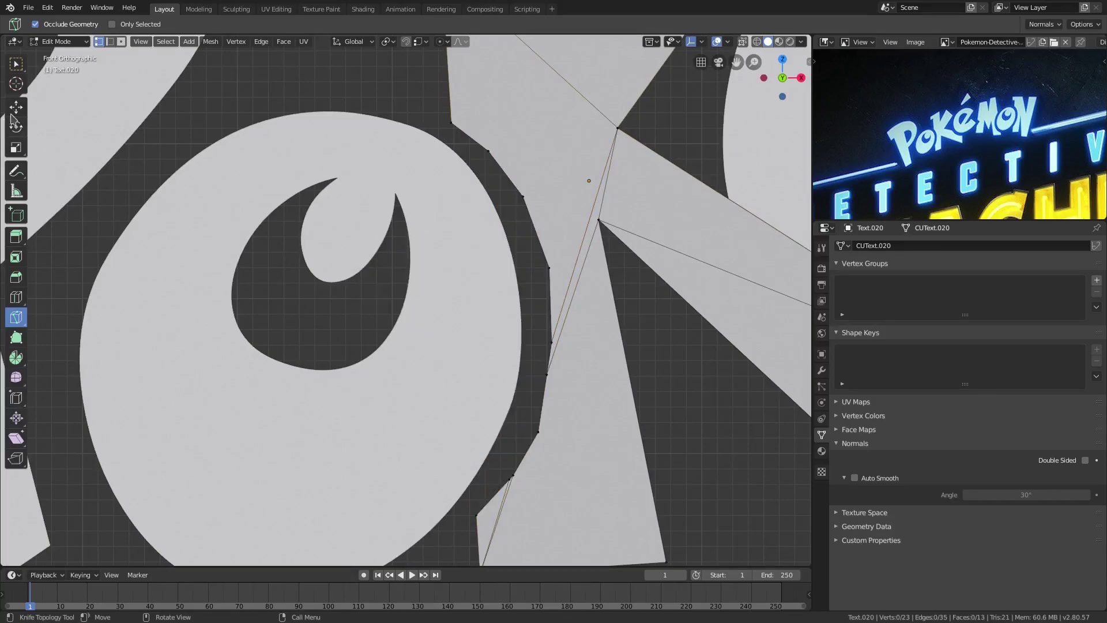
{"action": "left_click", "coordinate": [16, 63]}
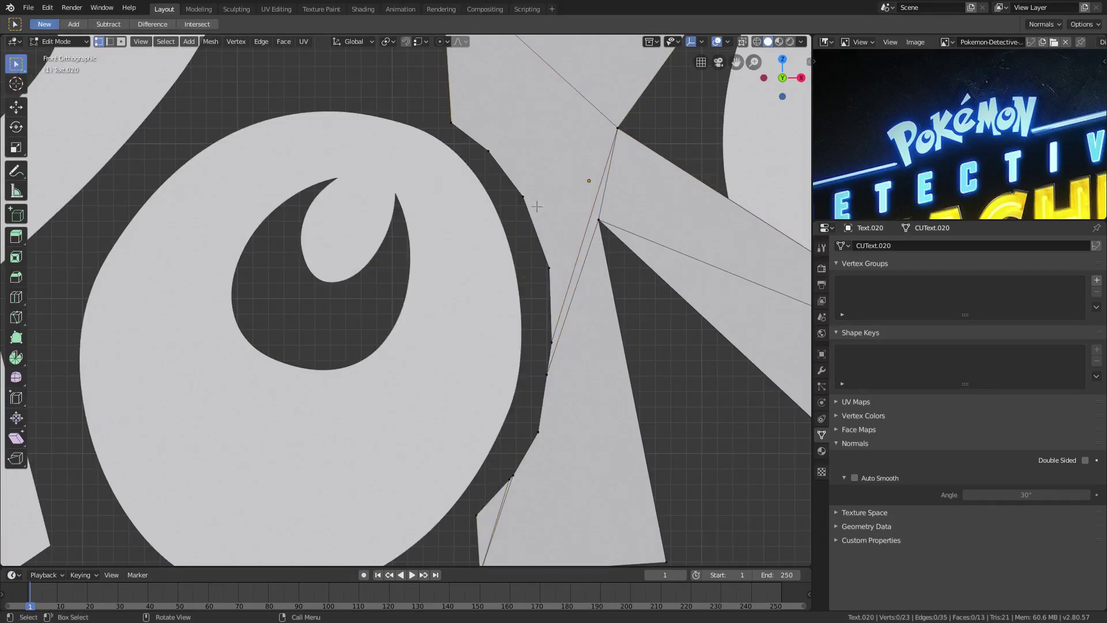
- Select all vertices along the K's cut edge facing the o and subdivide the edges between them with 1 cut
{"action": "scroll", "coordinate": [537, 206], "scroll_direction": "up", "scroll_amount": 1}
{"action": "left_click_drag", "start_coordinate": [458, 75], "coordinate": [599, 363]}
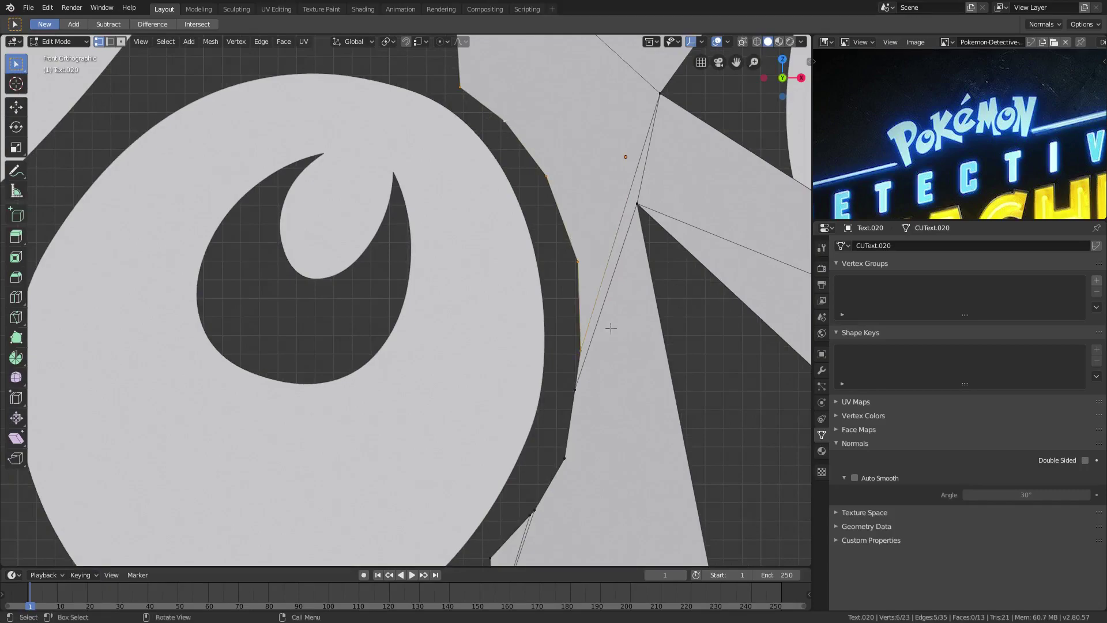
{"action": "scroll", "coordinate": [573, 319], "scroll_direction": "down", "scroll_amount": 3}
{"action": "scroll", "coordinate": [572, 315], "scroll_direction": "up", "scroll_amount": 3}
{"action": "left_click", "coordinate": [461, 92]}
{"action": "left_click", "coordinate": [546, 176], "text": "shift"}
{"action": "left_click", "coordinate": [577, 261], "text": "shift"}
{"action": "left_click", "coordinate": [580, 350], "text": "shift"}
{"action": "left_click", "coordinate": [574, 389], "text": "shift"}
{"action": "left_click", "coordinate": [564, 458], "text": "shift"}
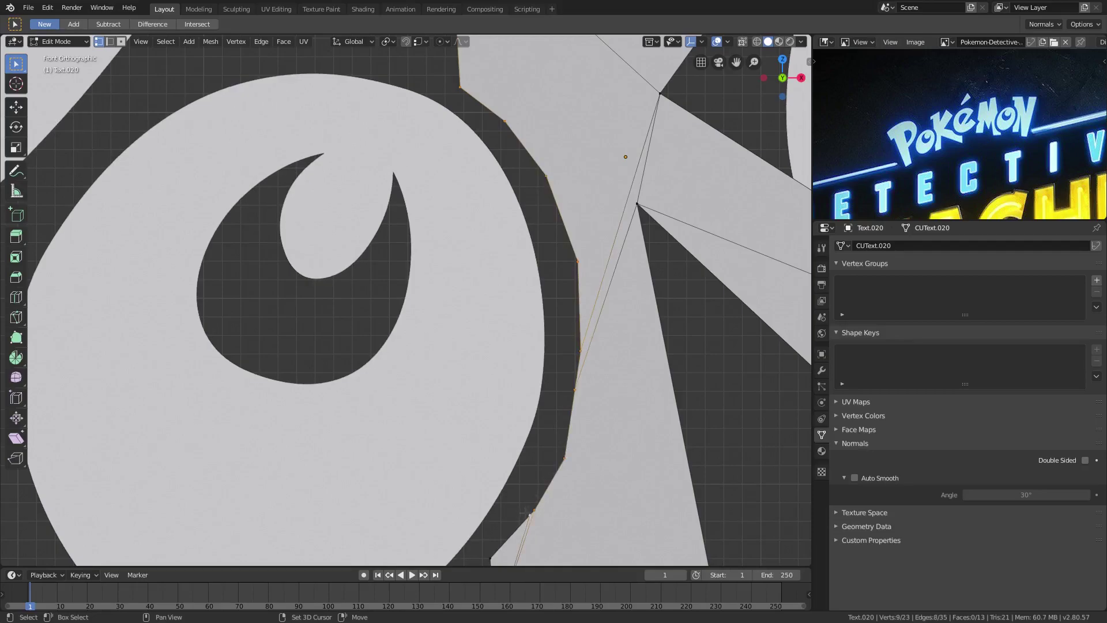
{"action": "left_click", "coordinate": [491, 558], "text": "shift"}
{"action": "middle_click_drag", "start_coordinate": [570, 228], "coordinate": [543, 178], "text": "shift"}
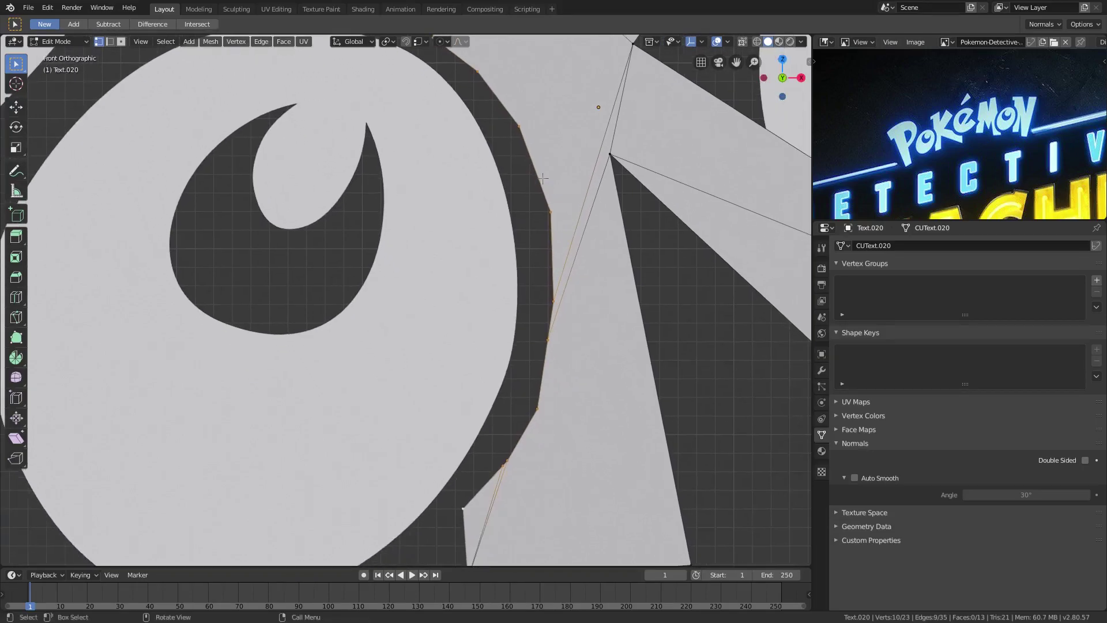
{"action": "right_click", "coordinate": [543, 178]}
{"action": "left_click", "coordinate": [543, 178]}
{"action": "scroll", "coordinate": [577, 416], "scroll_direction": "up", "scroll_amount": 1}
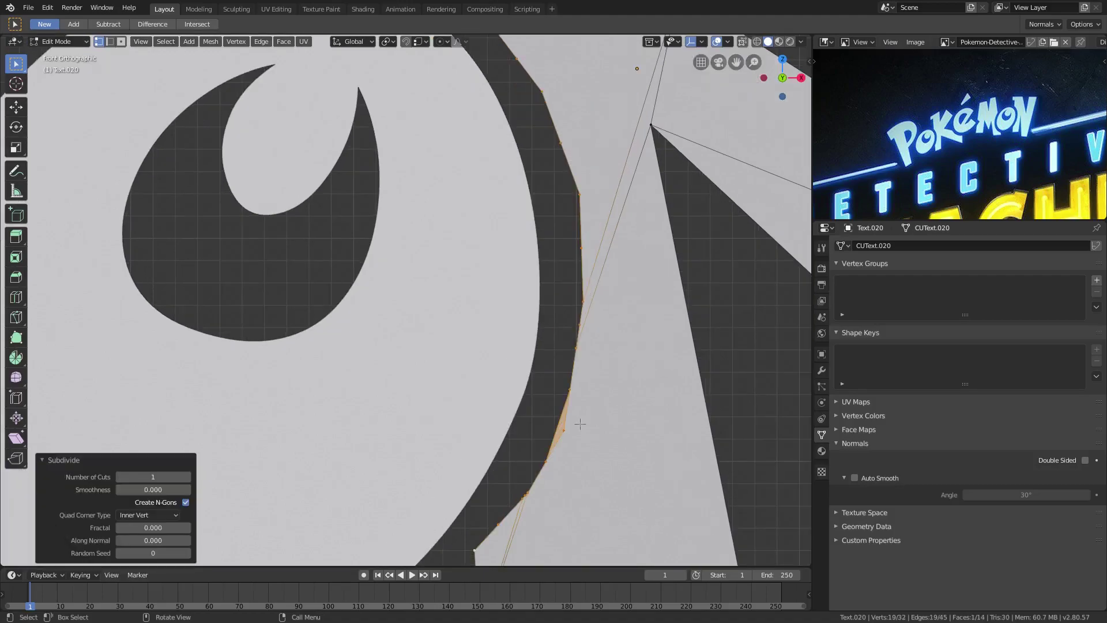
- Remove the misplaced vertex that sticks into the K from the lower part of its cut edge beside the o
{"action": "middle_click_drag", "start_coordinate": [581, 424], "coordinate": [566, 359], "text": "shift"}
{"action": "left_click", "coordinate": [565, 356]}
{"action": "scroll", "coordinate": [566, 359], "scroll_direction": "up", "scroll_amount": 3}
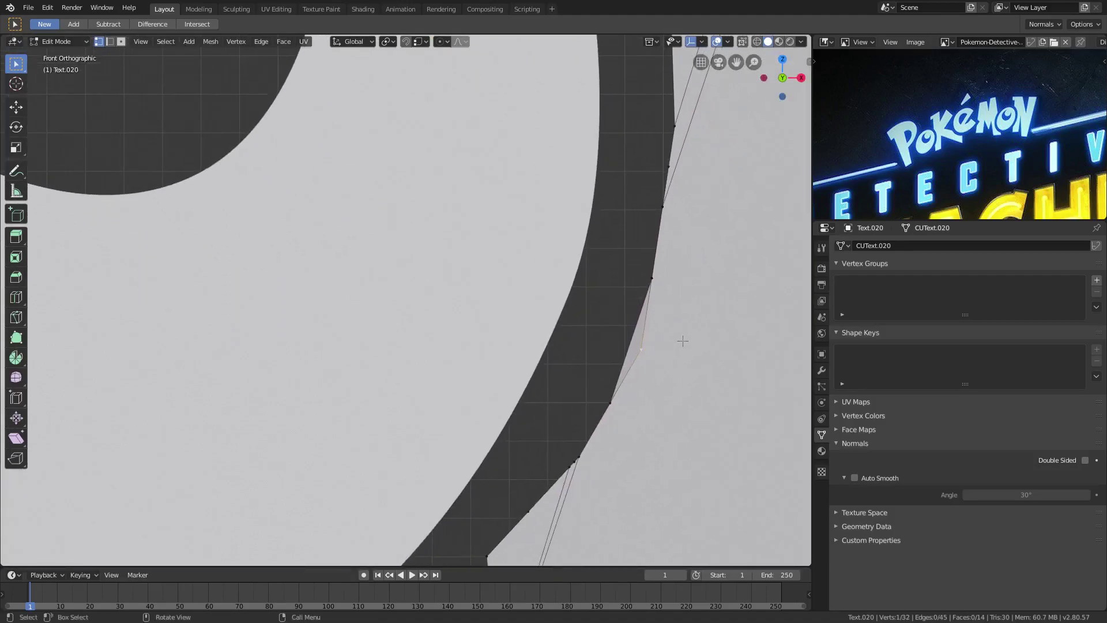
{"action": "key", "text": "g"}
{"action": "left_click", "coordinate": [652, 299]}
{"action": "key", "text": "x"}
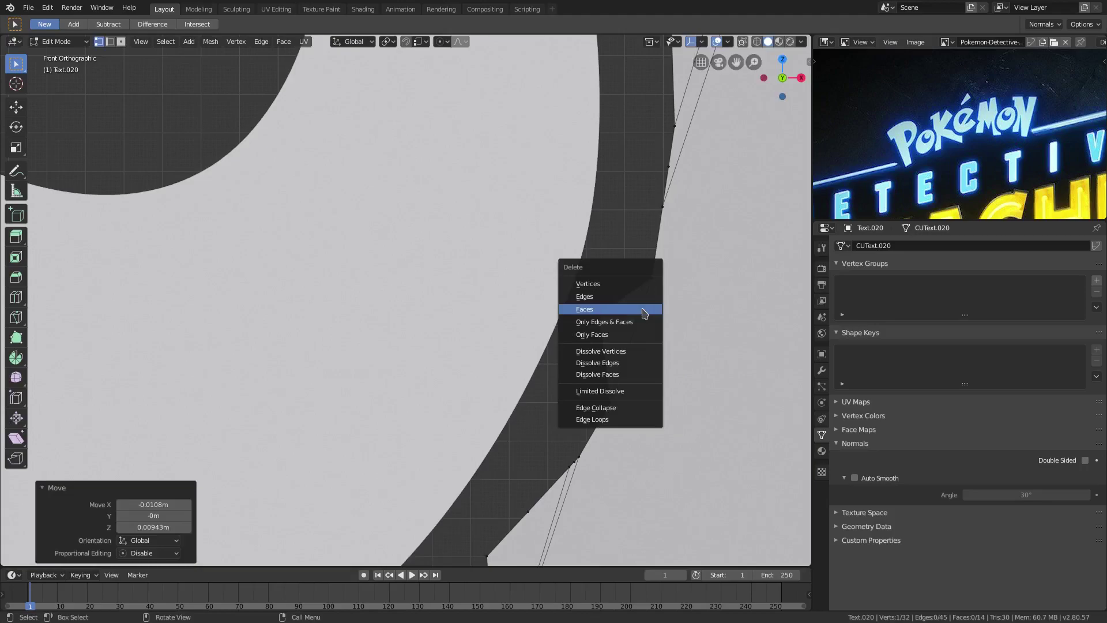
{"action": "left_click", "coordinate": [635, 287]}
- Subdivide the long edge left on the K's cut side and move its new midpoint outward to follow the curve
{"action": "left_click", "coordinate": [610, 402], "text": "shift"}
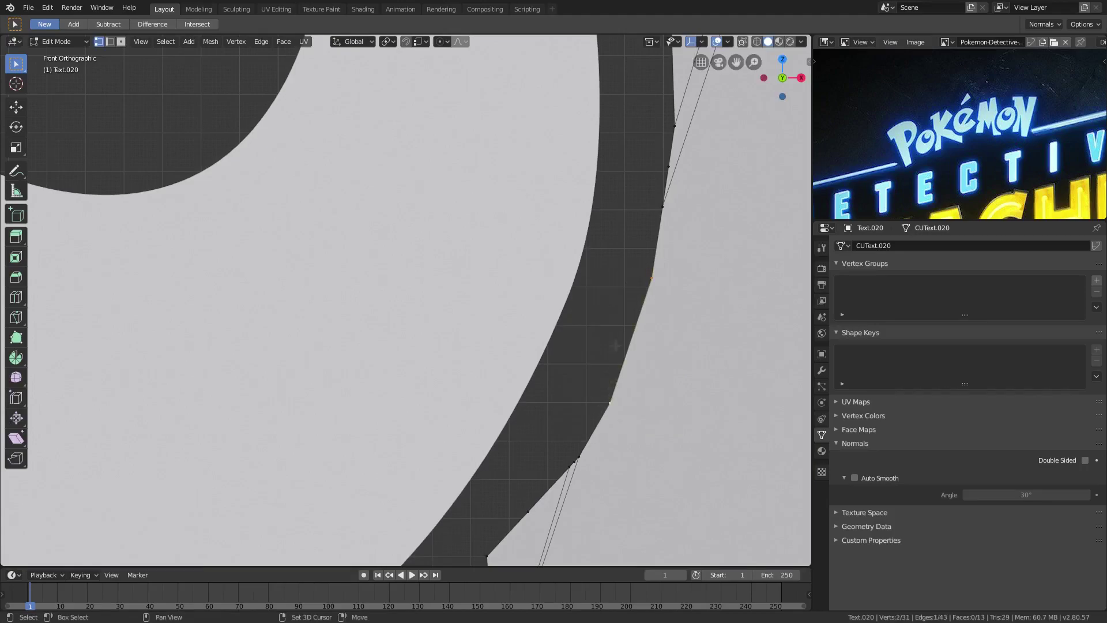
{"action": "right_click", "coordinate": [611, 314]}
{"action": "left_click", "coordinate": [611, 314]}
{"action": "left_click", "coordinate": [632, 340]}
{"action": "key", "text": "g"}
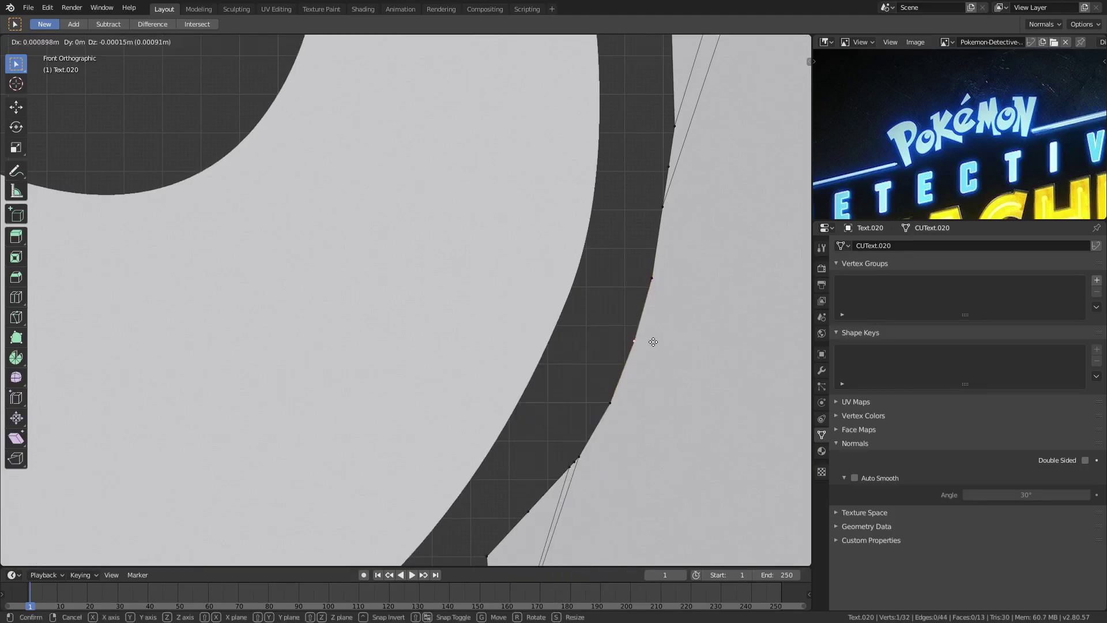
{"action": "left_click", "coordinate": [652, 342]}
- Reposition individual vertices along the upper and lower parts of the K's cut edge to smooth the curve facing the o
{"action": "left_click", "coordinate": [675, 126]}
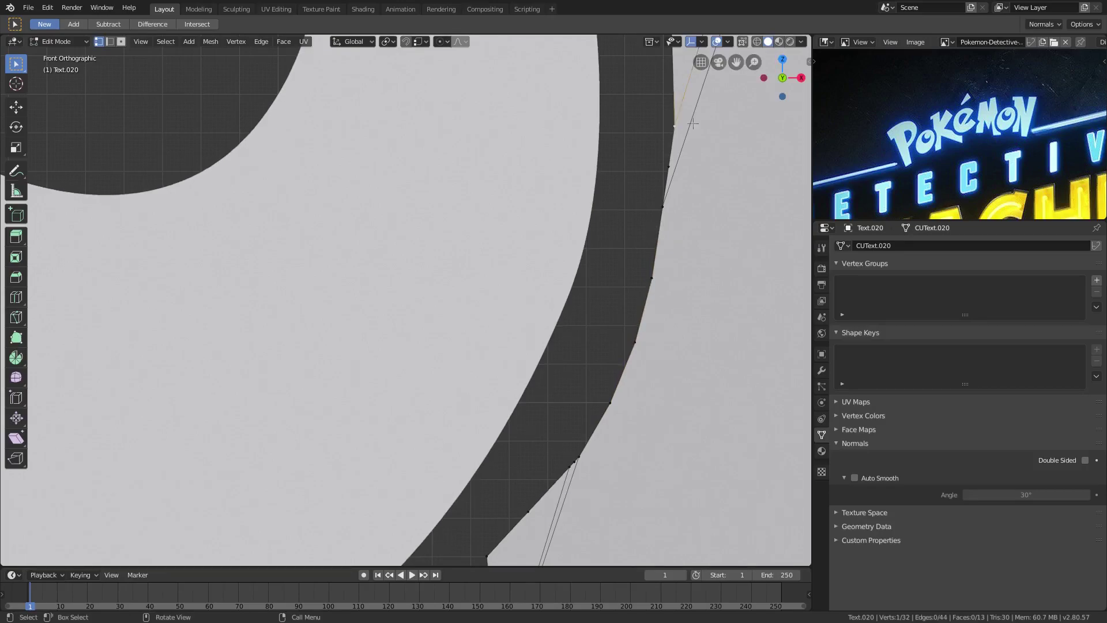
{"action": "key", "text": "g"}
{"action": "left_click", "coordinate": [721, 121]}
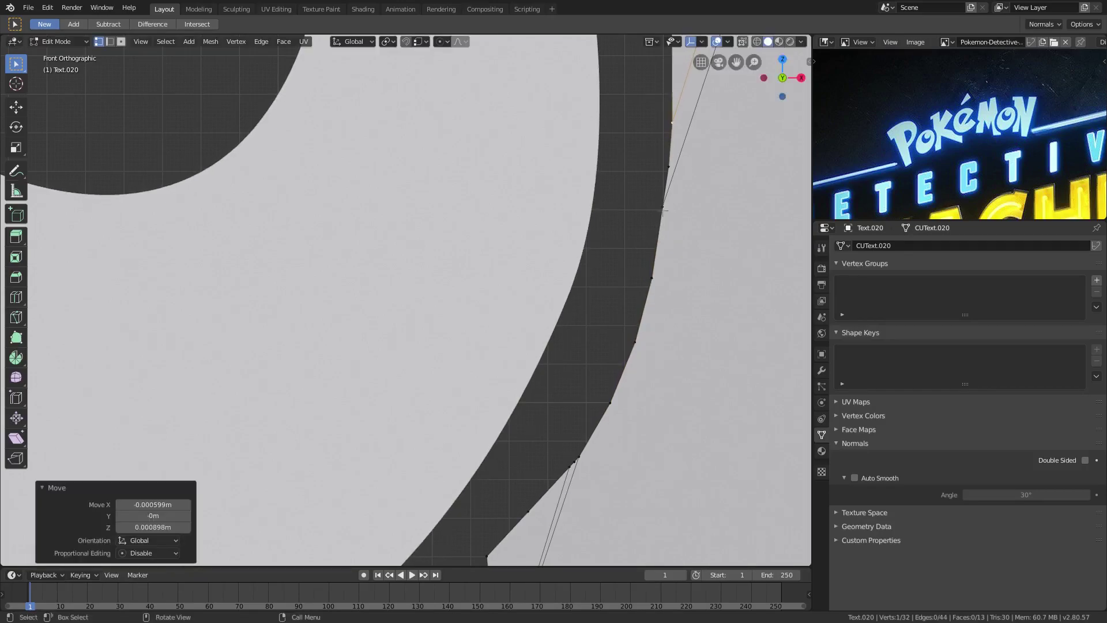
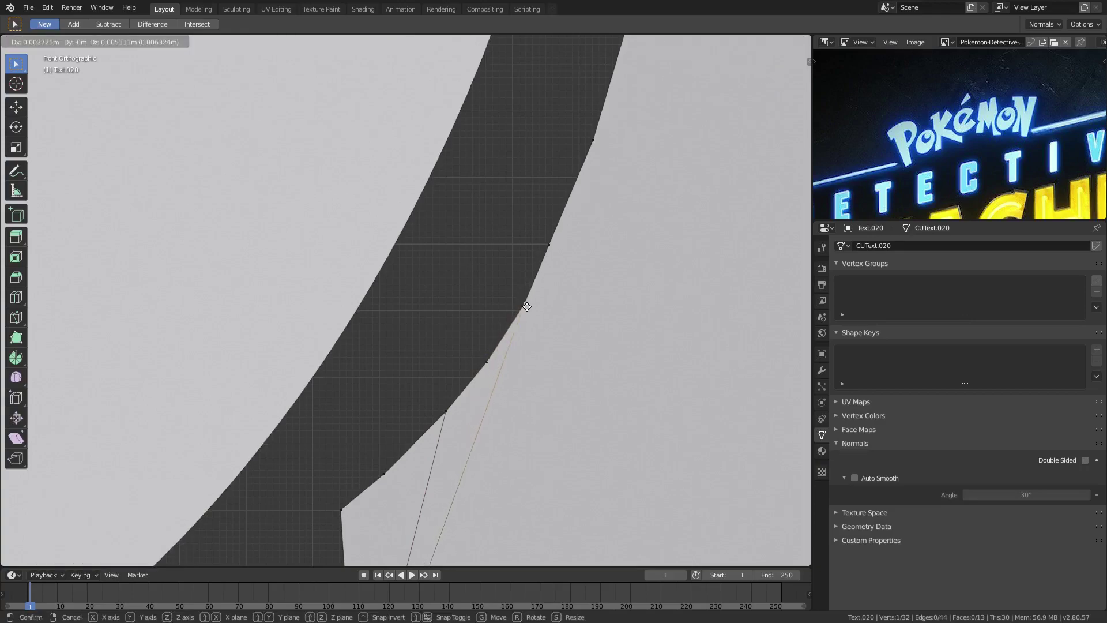
{"action": "left_click", "coordinate": [522, 311]}
{"action": "left_click", "coordinate": [486, 366]}
{"action": "key", "text": "g"}
{"action": "left_click", "coordinate": [486, 368]}
- Adjust the corner and neighbouring vertices at the lower end of the K's cut edge to even out the gap, and leave mesh editing
{"action": "left_click", "coordinate": [346, 508]}
{"action": "scroll", "coordinate": [381, 479], "scroll_direction": "down", "scroll_amount": 4}
{"action": "key", "text": "g"}
{"action": "left_click", "coordinate": [405, 470]}
{"action": "left_click", "coordinate": [404, 390]}
{"action": "key", "text": "g"}
{"action": "left_click", "coordinate": [409, 395]}
{"action": "key", "text": "g"}
{"action": "left_click", "coordinate": [430, 360]}
{"action": "key", "text": "g"}
{"action": "left_click", "coordinate": [444, 330]}
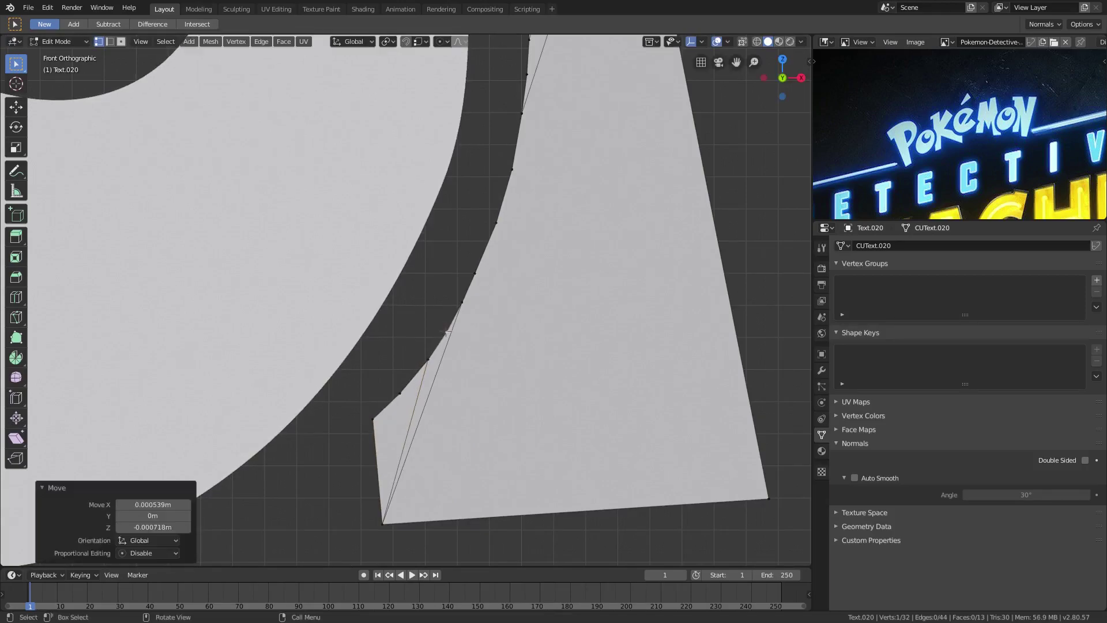
{"action": "scroll", "coordinate": [444, 330], "scroll_direction": "down", "scroll_amount": 6}
{"action": "key", "text": "Tab"}
- Inspect the whole Pokémon lettering in wireframe and solid shading, from the front and from slightly rotated angles
{"action": "mouse_move", "coordinate": [634, 248]}
{"action": "middle_mouse_down", "text": "shift"}
{"action": "mouse_move", "coordinate": [532, 258]}
{"action": "mouse_move", "coordinate": [224, 324]}
{"action": "middle_mouse_up", "text": "shift"}
{"action": "left_click", "coordinate": [525, 263]}
{"action": "key", "text": "shift+z"}
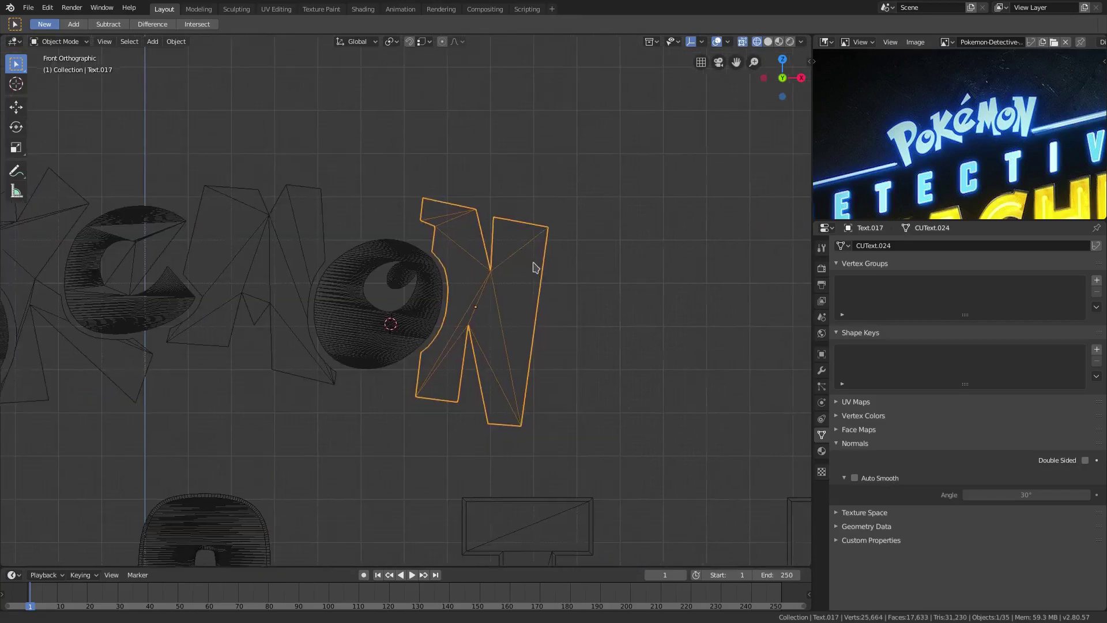
{"action": "middle_click_drag", "start_coordinate": [524, 263], "coordinate": [710, 254], "text": "shift"}
{"action": "scroll", "coordinate": [568, 260], "scroll_direction": "down", "scroll_amount": 1}
{"action": "left_click", "coordinate": [769, 42]}
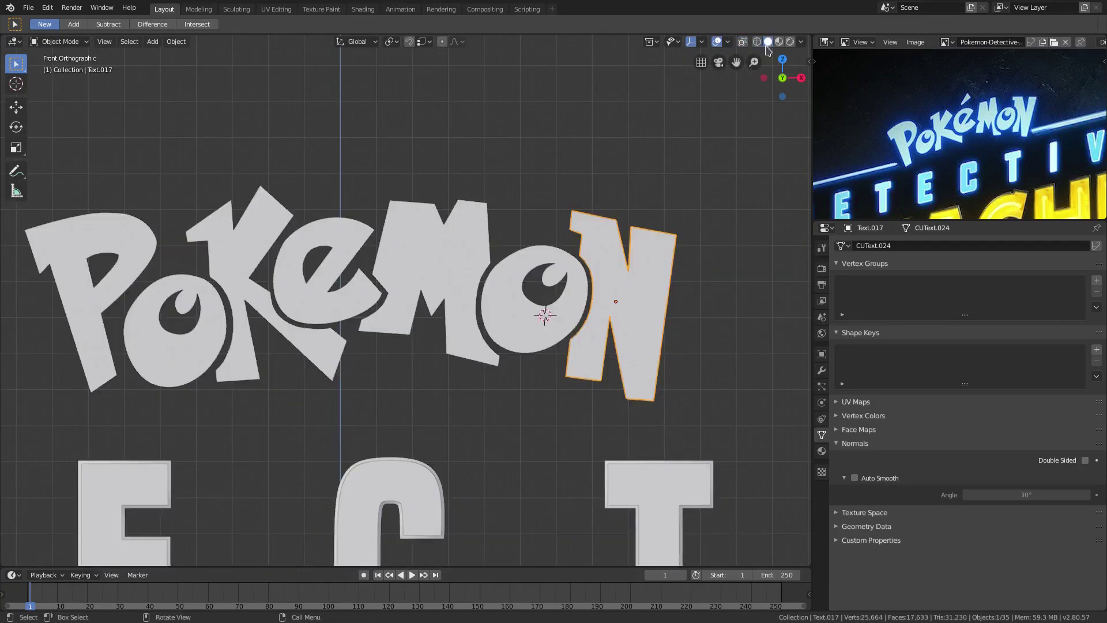
{"action": "scroll", "coordinate": [542, 253], "scroll_direction": "down", "scroll_amount": 3}
{"action": "middle_click_drag", "start_coordinate": [572, 315], "coordinate": [560, 321]}
{"action": "scroll", "coordinate": [560, 321], "scroll_direction": "down", "scroll_amount": 4}
{"action": "scroll", "coordinate": [554, 318], "scroll_direction": "up", "scroll_amount": 6}
{"action": "middle_click_drag", "start_coordinate": [417, 263], "coordinate": [431, 266]}
{"action": "middle_click_drag", "start_coordinate": [541, 254], "coordinate": [517, 247]}
{"action": "scroll", "coordinate": [514, 294], "scroll_direction": "down", "scroll_amount": 5}
{"action": "scroll", "coordinate": [505, 298], "scroll_direction": "up", "scroll_amount": 2}
- Show the transform properties, check the depth locations of the e, P and first o, and set the K's Y location to 0
{"action": "left_click", "coordinate": [390, 335]}
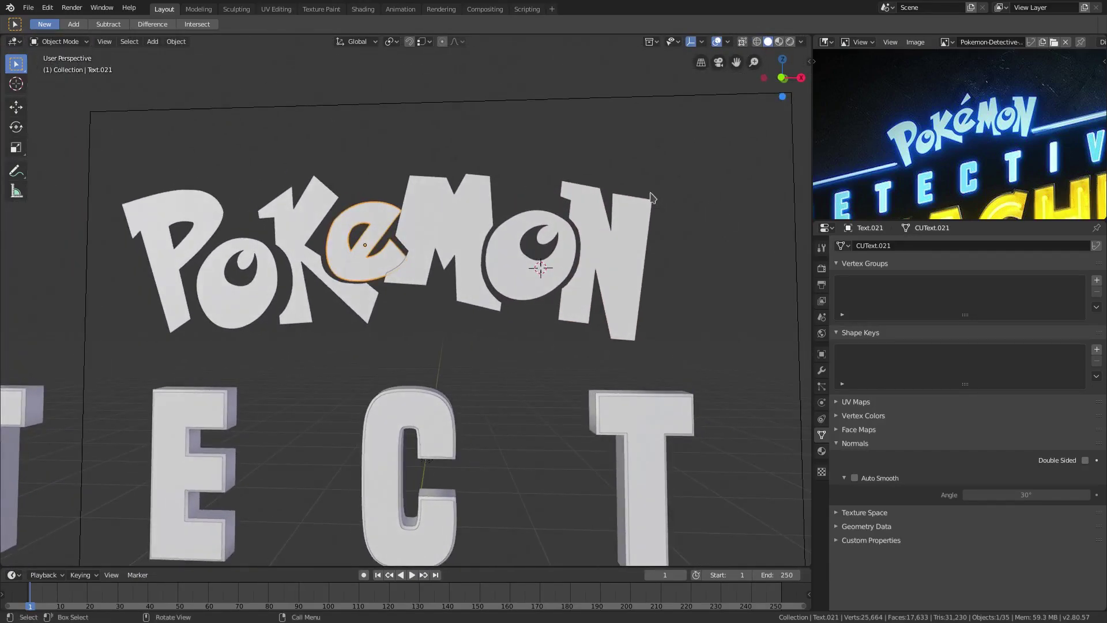
{"action": "left_click", "coordinate": [812, 61]}
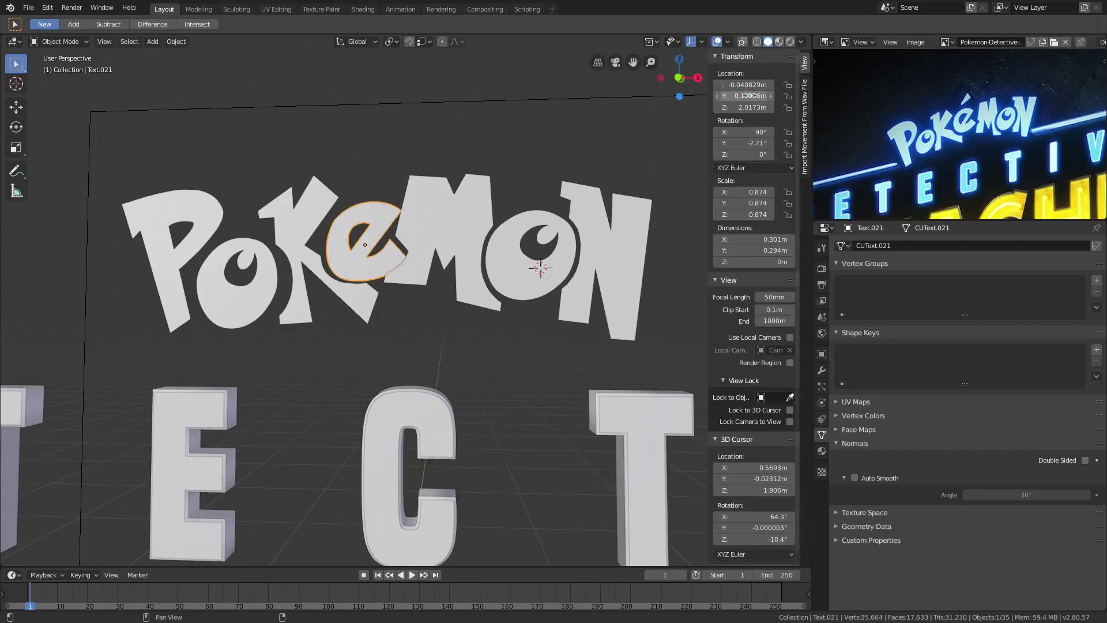
{"action": "left_click", "coordinate": [189, 237]}
{"action": "left_click", "coordinate": [240, 265]}
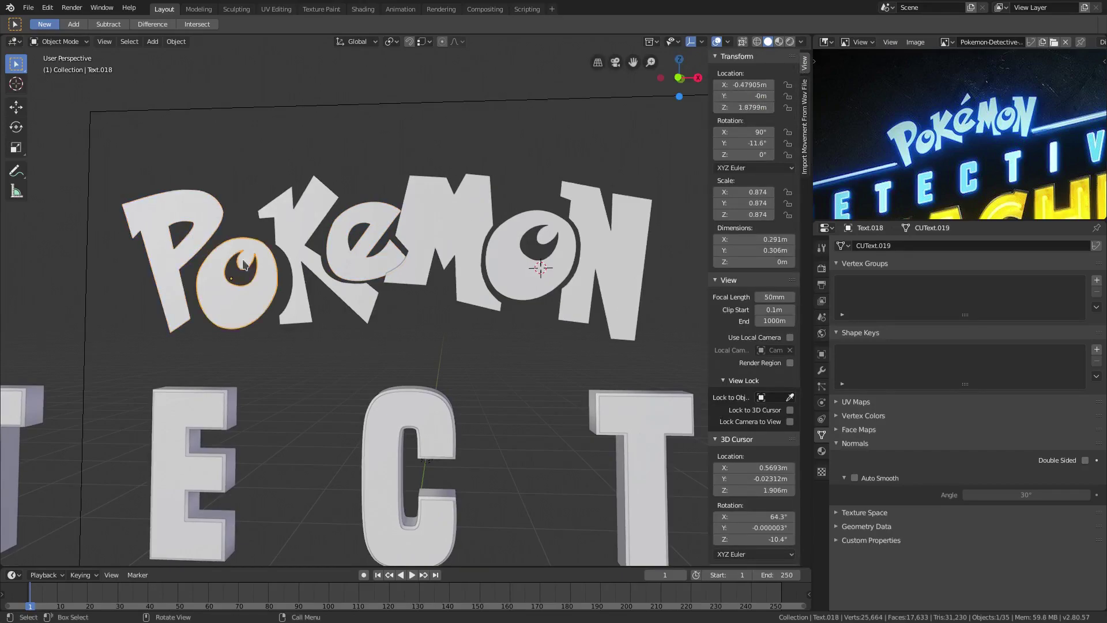
{"action": "left_click", "coordinate": [294, 224]}
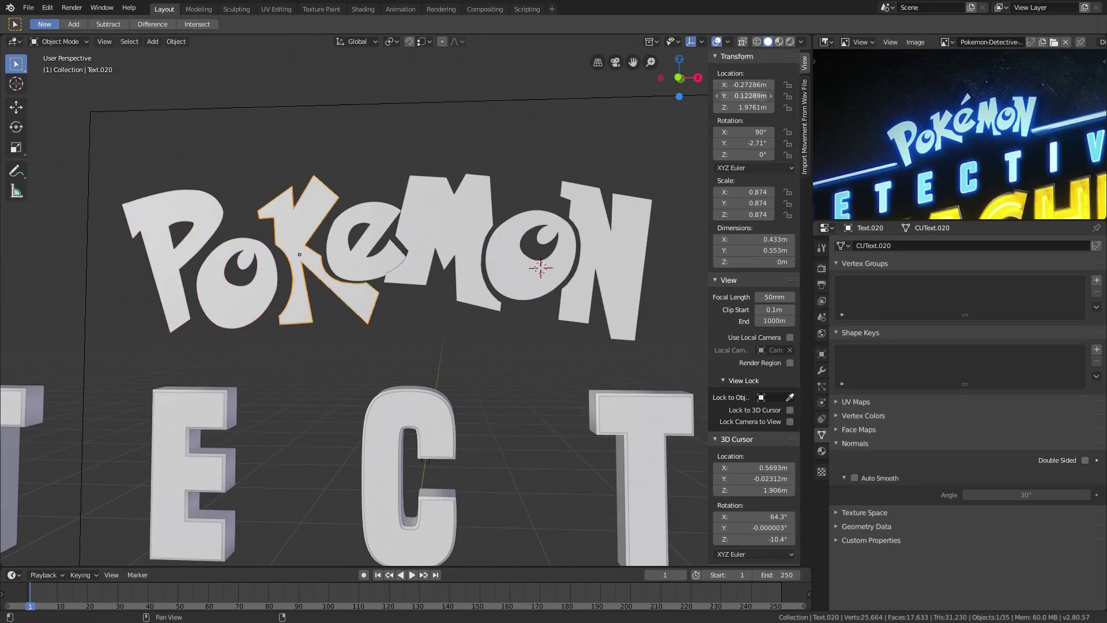
{"action": "key", "text": "Return"}
- Set the Y location of the e and the M to 0, and check the second o and the N
{"action": "left_click", "coordinate": [339, 244]}
{"action": "left_click", "coordinate": [751, 96]}
{"action": "type", "text": "0"}
{"action": "key", "text": "Return"}
{"action": "left_click", "coordinate": [461, 210]}
{"action": "type", "text": "0"}
{"action": "key", "text": "Return"}
{"action": "left_click", "coordinate": [528, 245]}
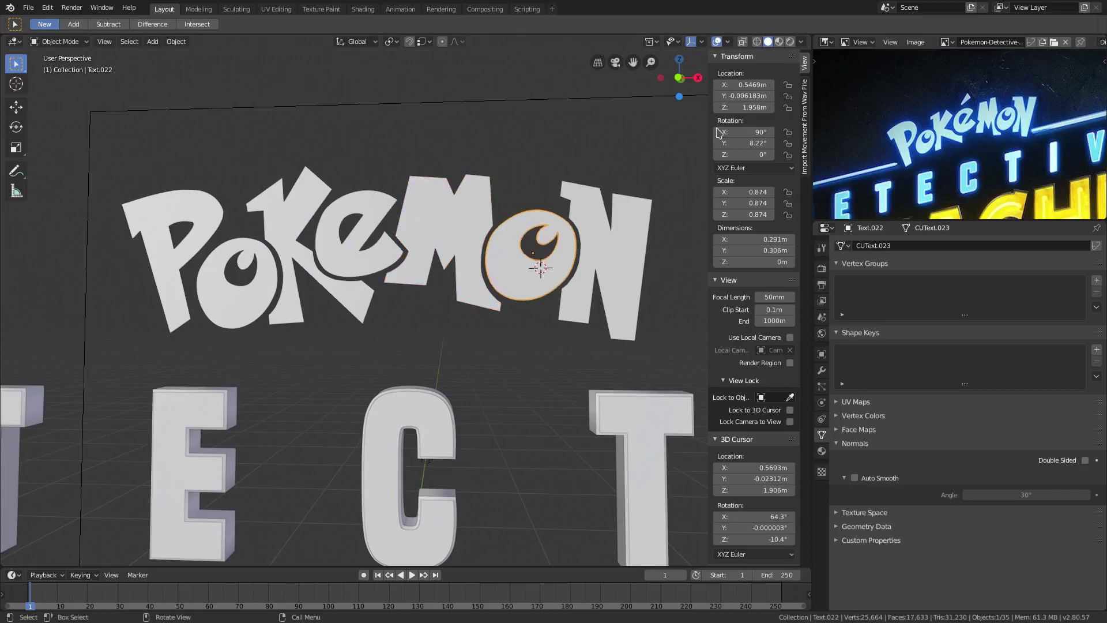
{"action": "left_click", "coordinate": [616, 221]}
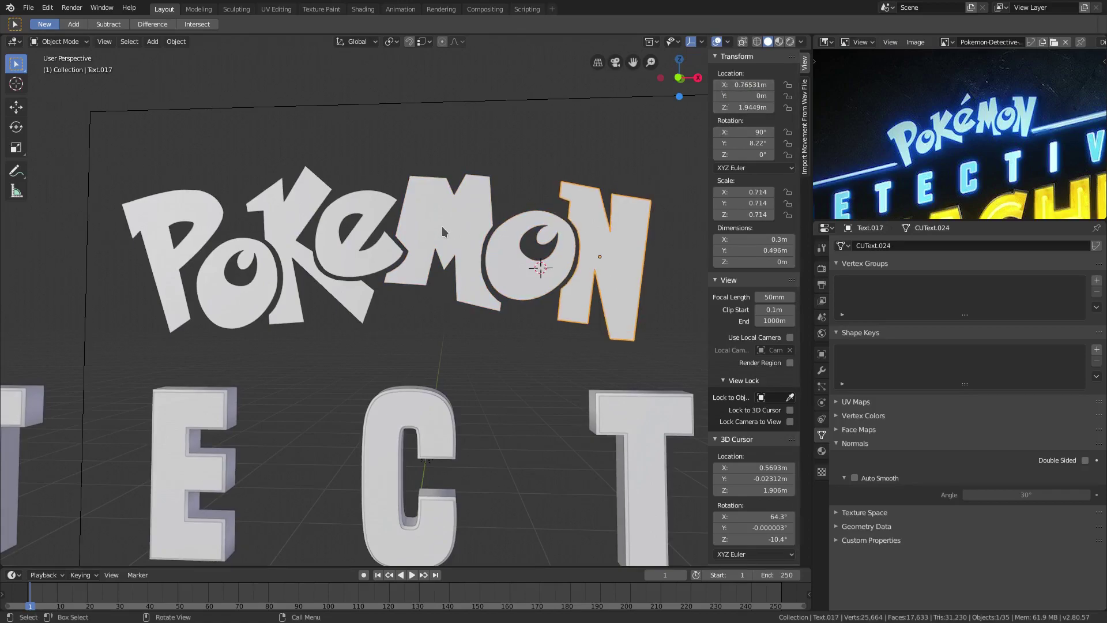
- In front view, select the K, e, M, second o and N and shift them together slightly along positive X
{"action": "key", "text": "KP_1"}
{"action": "scroll", "coordinate": [376, 278], "scroll_direction": "up", "scroll_amount": 1}
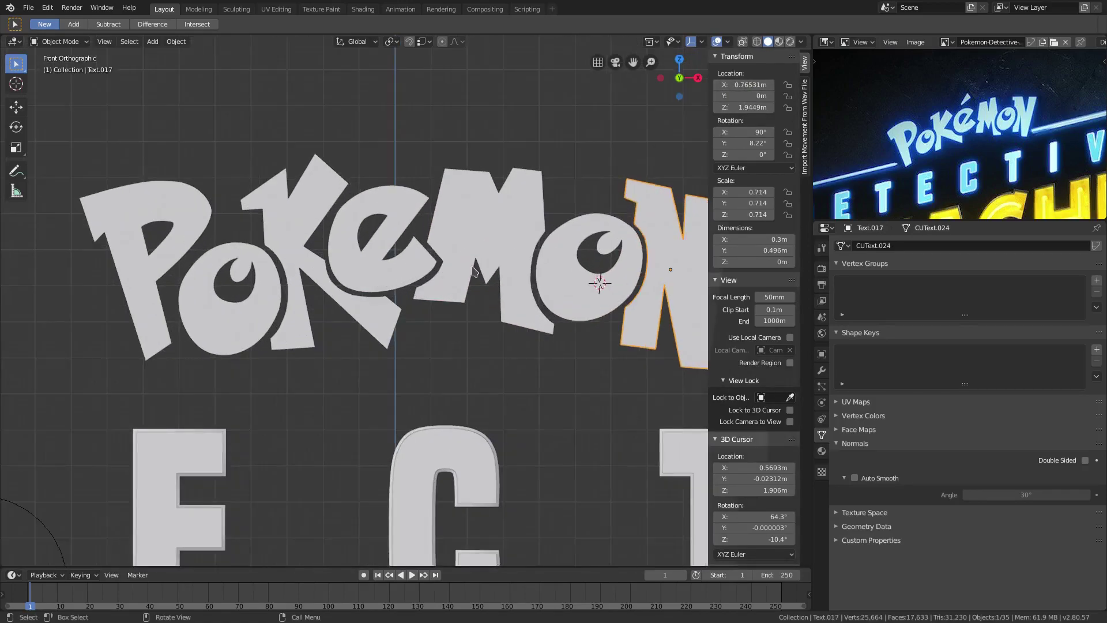
{"action": "scroll", "coordinate": [533, 274], "scroll_direction": "down", "scroll_amount": 2}
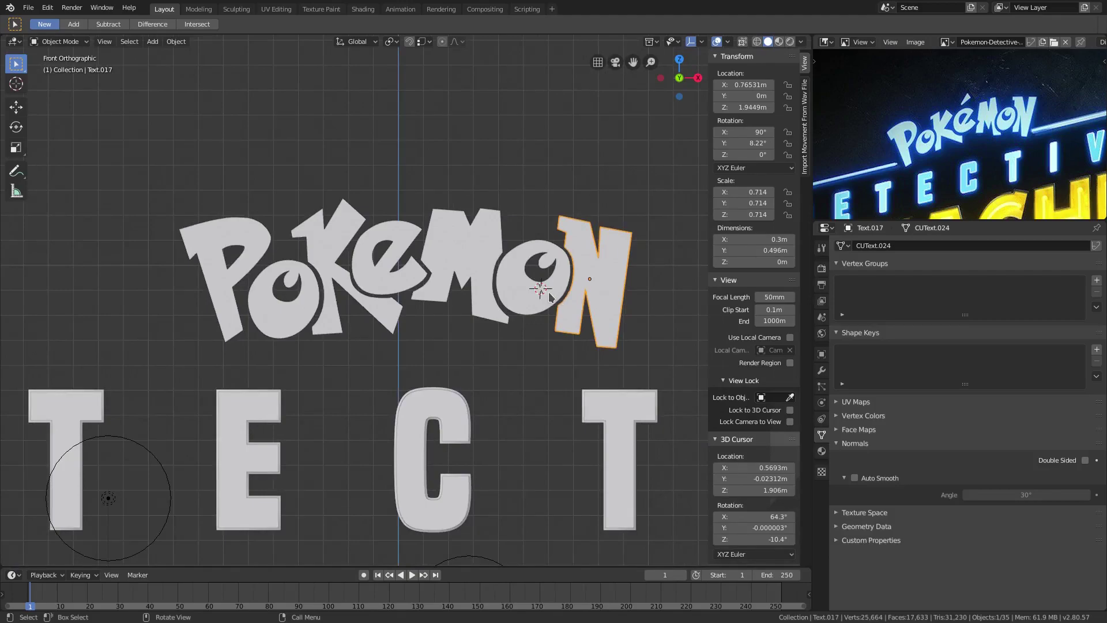
{"action": "scroll", "coordinate": [549, 297], "scroll_direction": "down", "scroll_amount": 3}
{"action": "scroll", "coordinate": [444, 298], "scroll_direction": "up", "scroll_amount": 2}
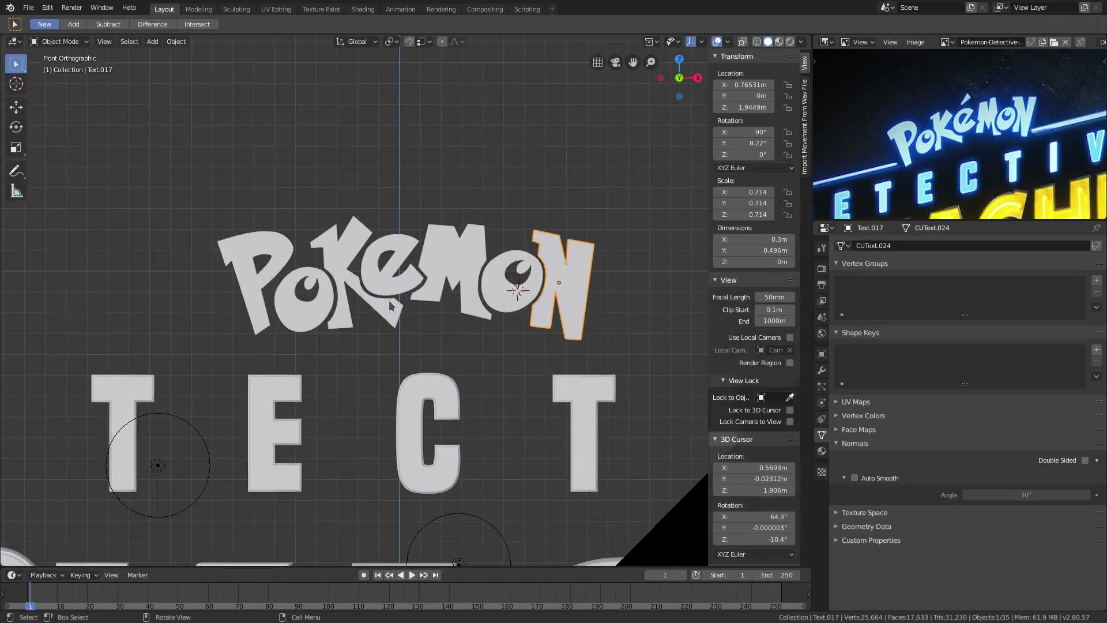
{"action": "left_click", "coordinate": [500, 296], "text": "shift"}
{"action": "left_click", "coordinate": [468, 297], "text": "shift"}
{"action": "left_click", "coordinate": [394, 288], "text": "shift"}
{"action": "left_click", "coordinate": [362, 296], "text": "shift"}
{"action": "key", "text": "g"}
{"action": "key", "text": "x"}
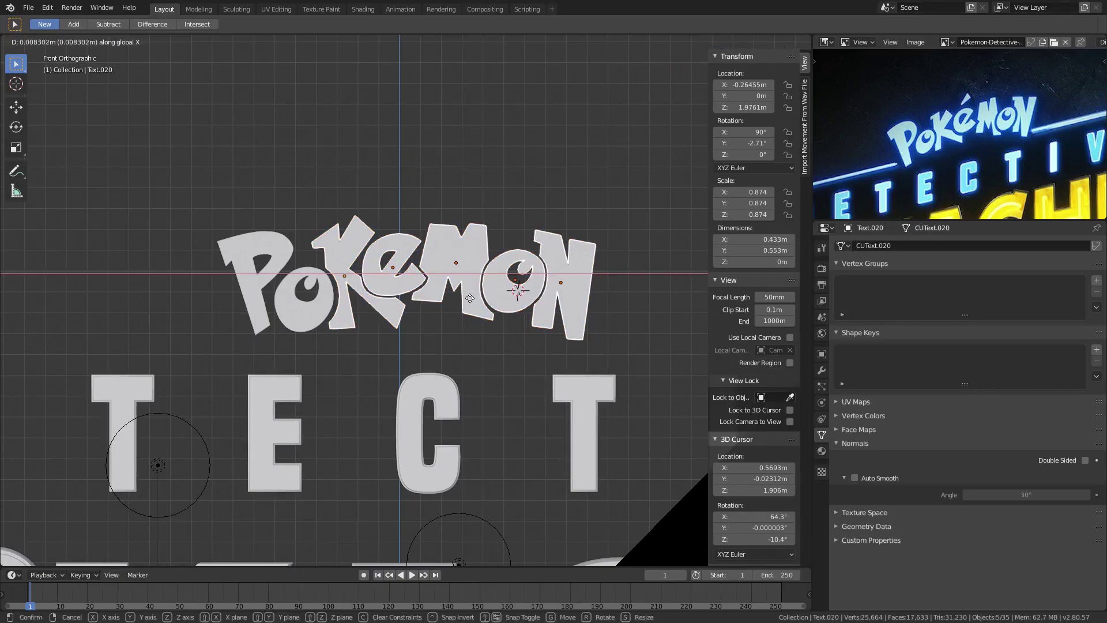
{"action": "left_click", "coordinate": [474, 298]}
- Select the e, M, second o and N and move them together slightly to refine the gap after the K
{"action": "scroll", "coordinate": [412, 267], "scroll_direction": "up", "scroll_amount": 2}
{"action": "middle_click_drag", "start_coordinate": [409, 263], "coordinate": [370, 280], "text": "shift"}
{"action": "left_click", "coordinate": [371, 280]}
{"action": "left_click", "coordinate": [429, 266], "text": "shift"}
{"action": "left_click", "coordinate": [500, 275], "text": "shift"}
{"action": "left_click", "coordinate": [575, 285], "text": "shift"}
{"action": "key", "text": "g"}
{"action": "left_click", "coordinate": [579, 283]}
- Nudge the M, second o and N together along X, the last two letters again, and the N alone by 0.00961 m
{"action": "left_click", "coordinate": [428, 259]}
{"action": "left_click", "coordinate": [503, 288], "text": "shift"}
{"action": "left_click", "coordinate": [621, 308], "text": "shift"}
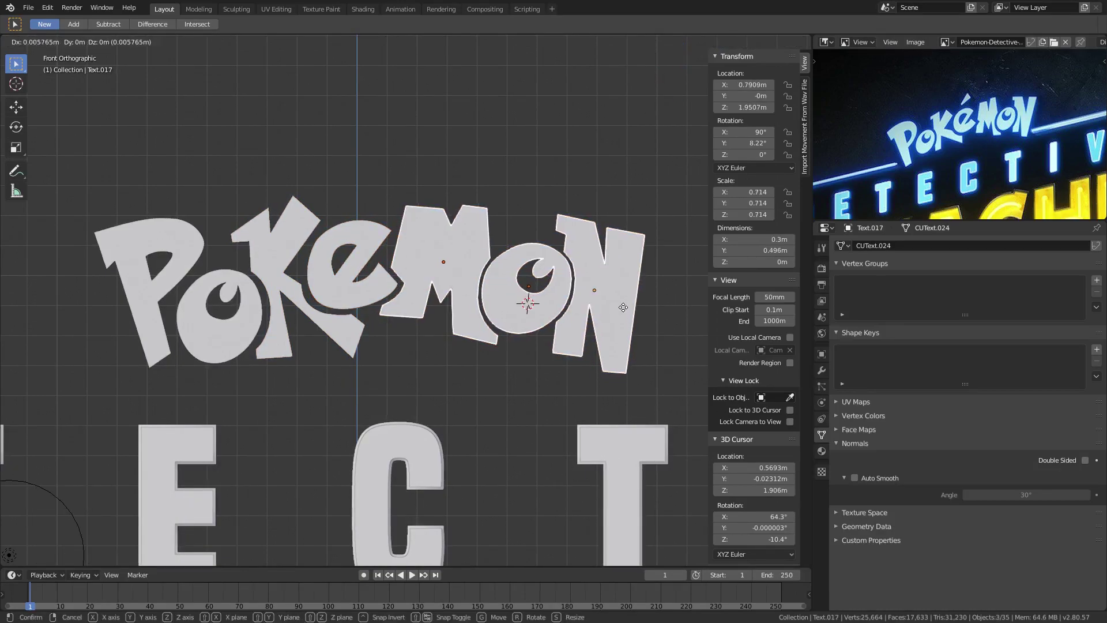
{"action": "left_click", "coordinate": [557, 297]}
{"action": "left_click", "coordinate": [594, 292]}
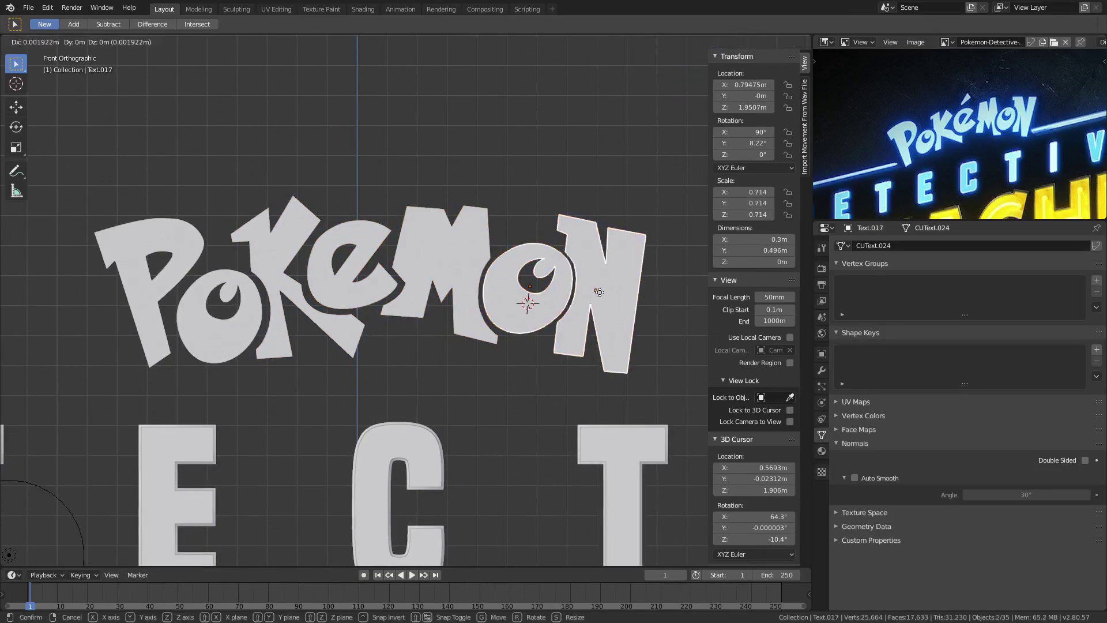
{"action": "key", "text": "g"}
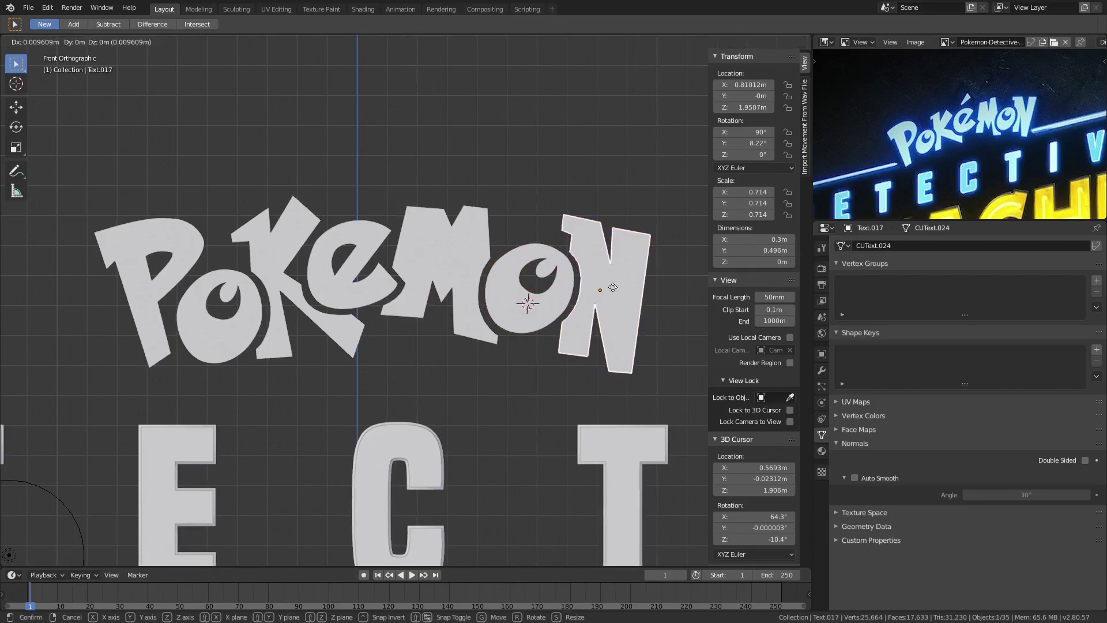
{"action": "left_click", "coordinate": [611, 293]}
- Select all seven Pokémon letters with the P as the active object and create a new material for it
{"action": "scroll", "coordinate": [559, 301], "scroll_direction": "down", "scroll_amount": 7}
{"action": "scroll", "coordinate": [508, 342], "scroll_direction": "up", "scroll_amount": 5}
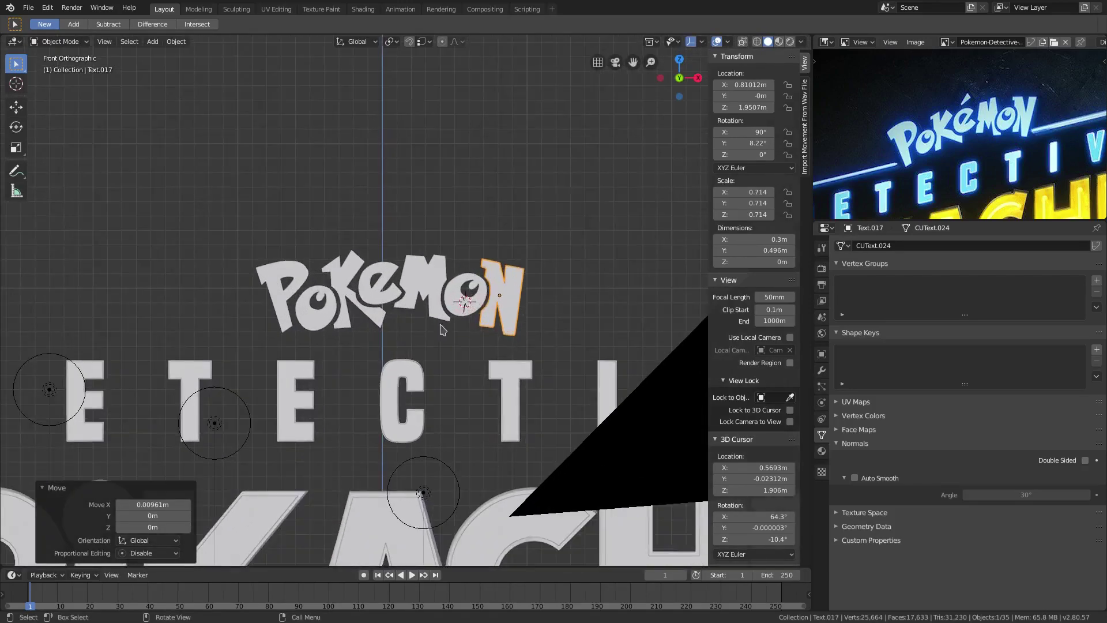
{"action": "middle_click_drag", "start_coordinate": [397, 321], "coordinate": [410, 321]}
{"action": "left_click", "coordinate": [548, 291], "text": "shift"}
{"action": "left_click", "coordinate": [486, 259], "text": "shift"}
{"action": "left_click", "coordinate": [425, 267], "text": "shift"}
{"action": "left_click", "coordinate": [346, 279], "text": "shift"}
{"action": "left_click", "coordinate": [289, 308], "text": "shift"}
{"action": "left_click", "coordinate": [211, 284], "text": "shift"}
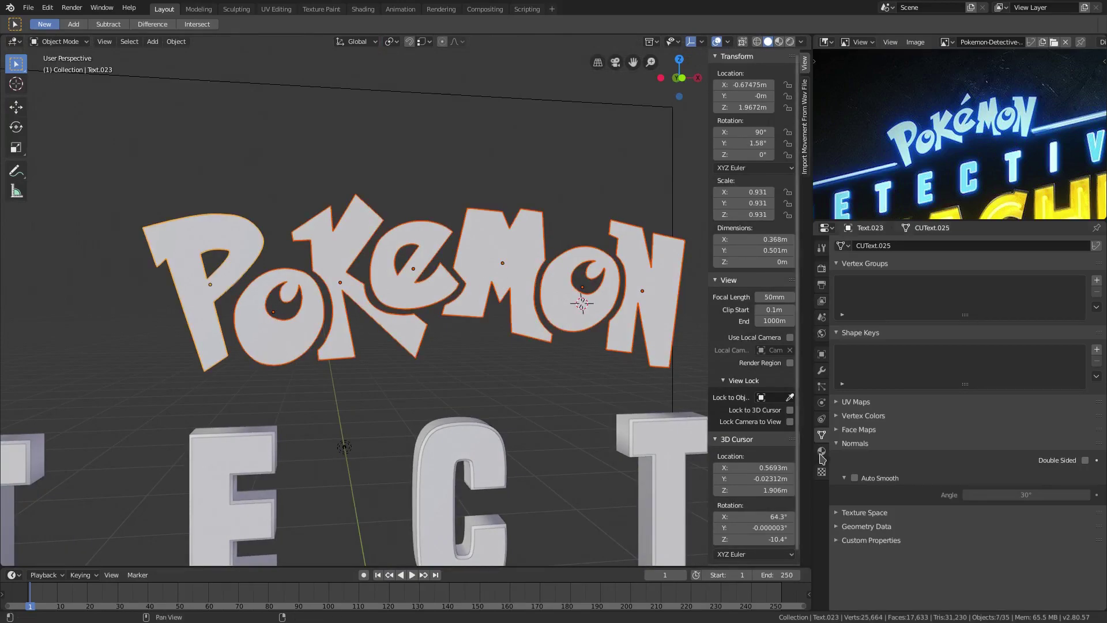
{"action": "left_click", "coordinate": [821, 451]}
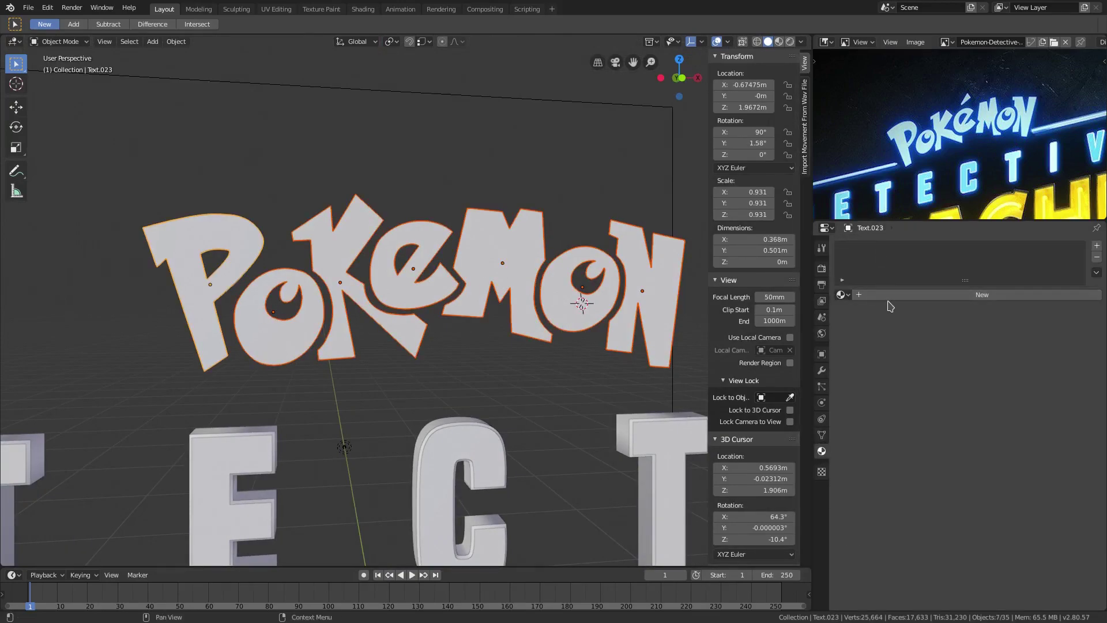
{"action": "left_click", "coordinate": [891, 295]}
- Sample the new material's base color from the reference image's Pokémon lettering and adjust it to light blue 76CAFF
{"action": "left_click", "coordinate": [1041, 412]}
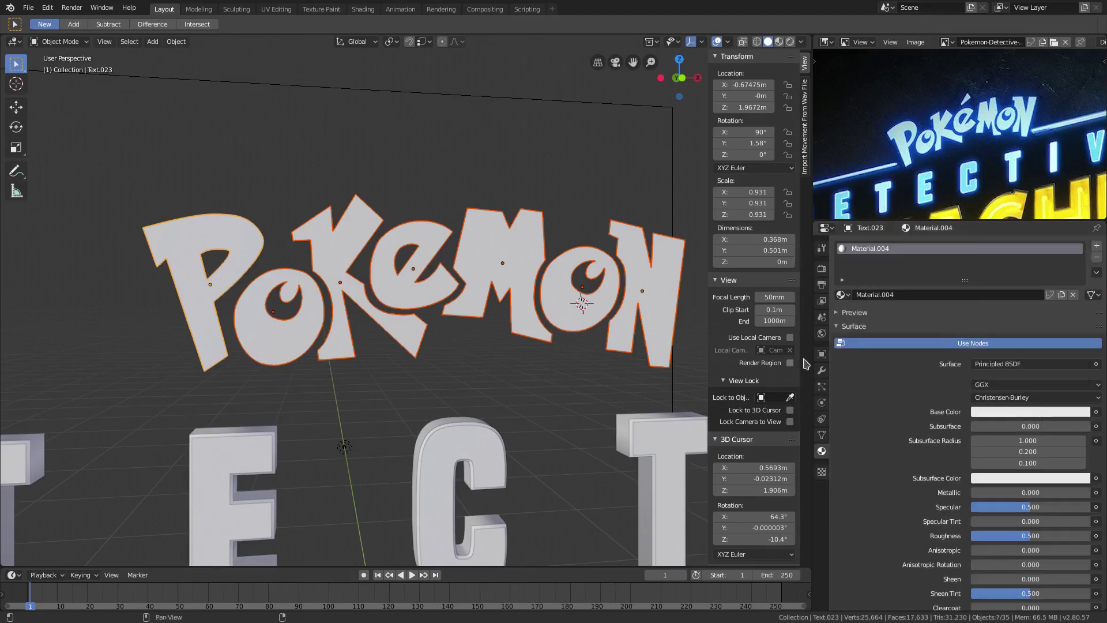
{"action": "scroll", "coordinate": [903, 100], "scroll_direction": "down", "scroll_amount": 4}
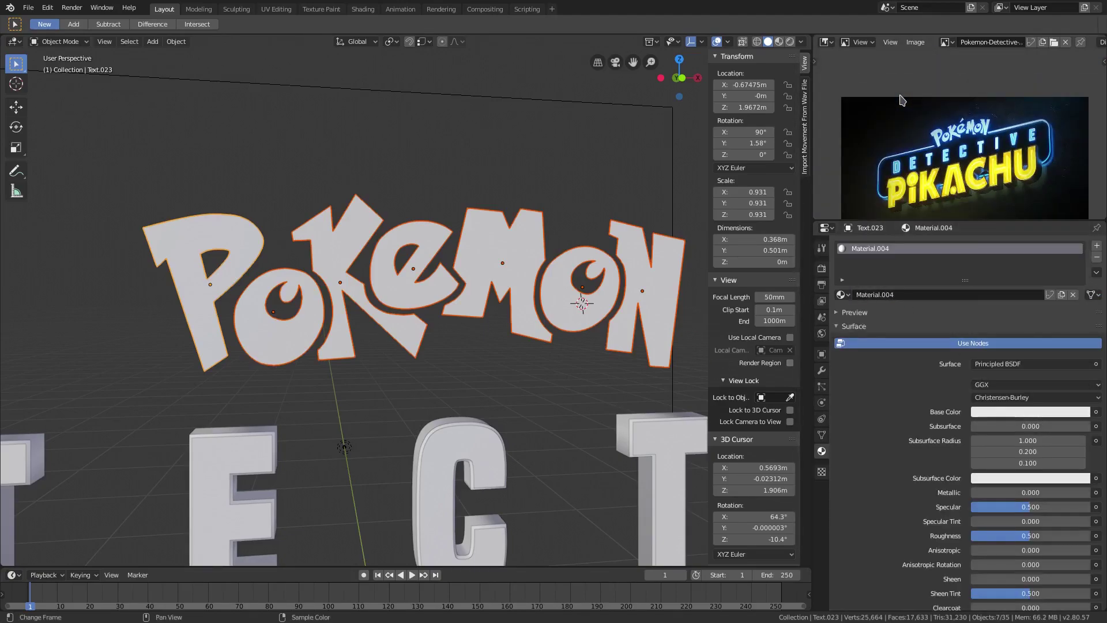
{"action": "scroll", "coordinate": [986, 151], "scroll_direction": "up", "scroll_amount": 5}
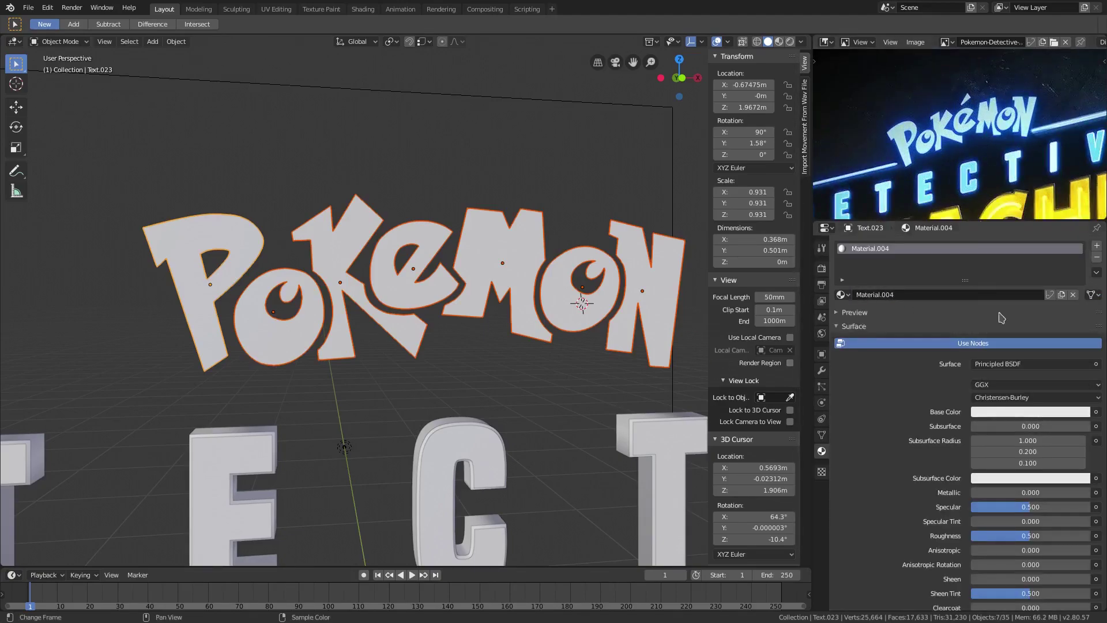
{"action": "left_click", "coordinate": [1000, 412]}
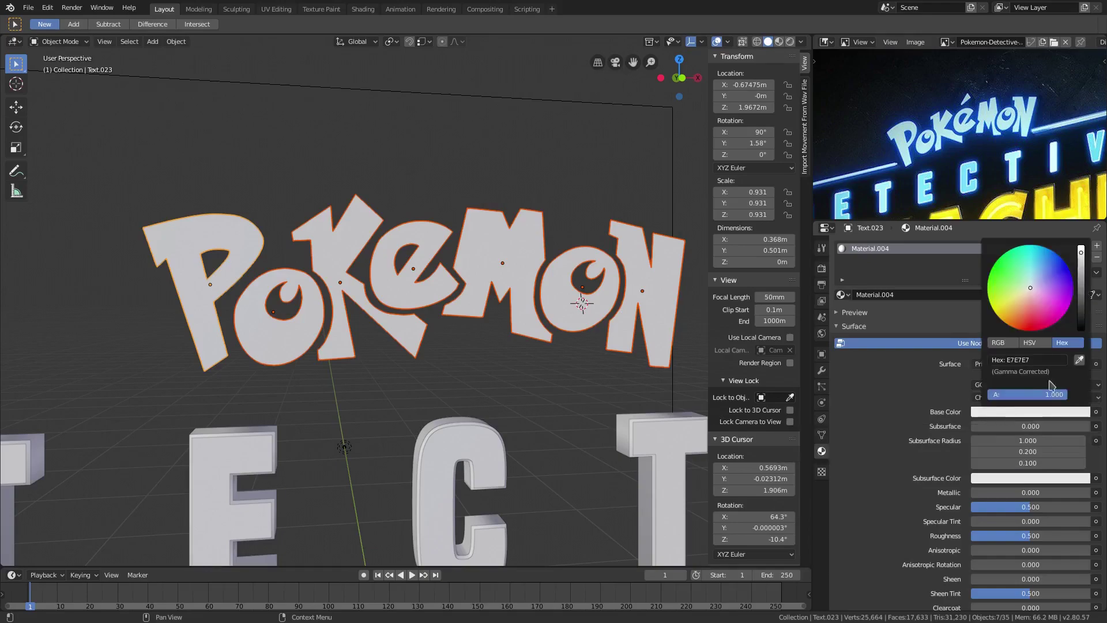
{"action": "left_click", "coordinate": [1080, 360]}
{"action": "left_click", "coordinate": [985, 104]}
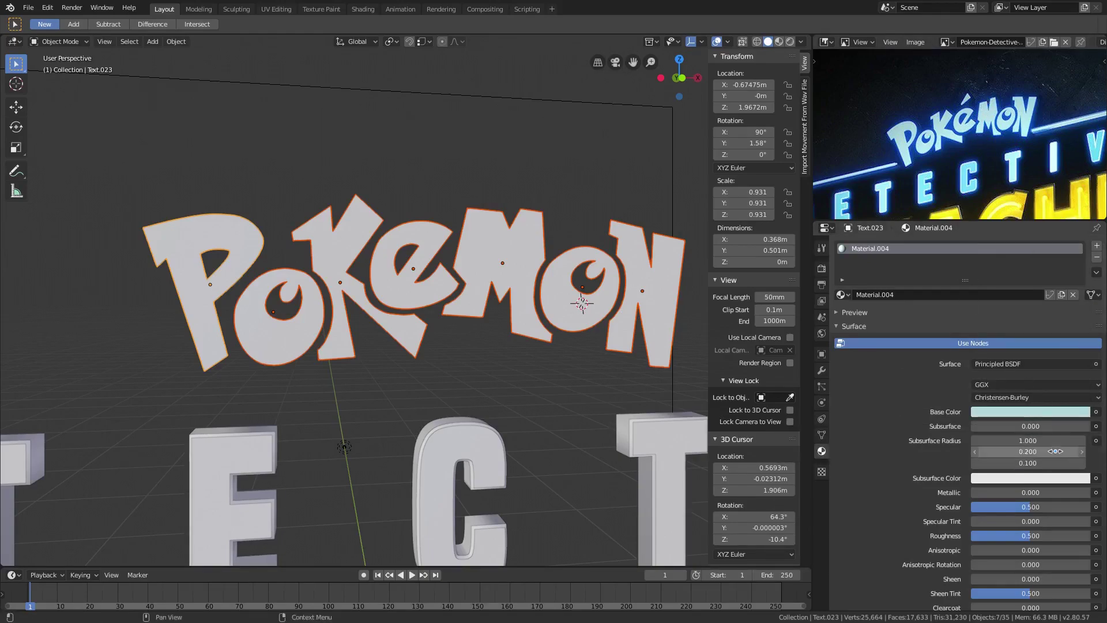
{"action": "left_click", "coordinate": [1030, 411]}
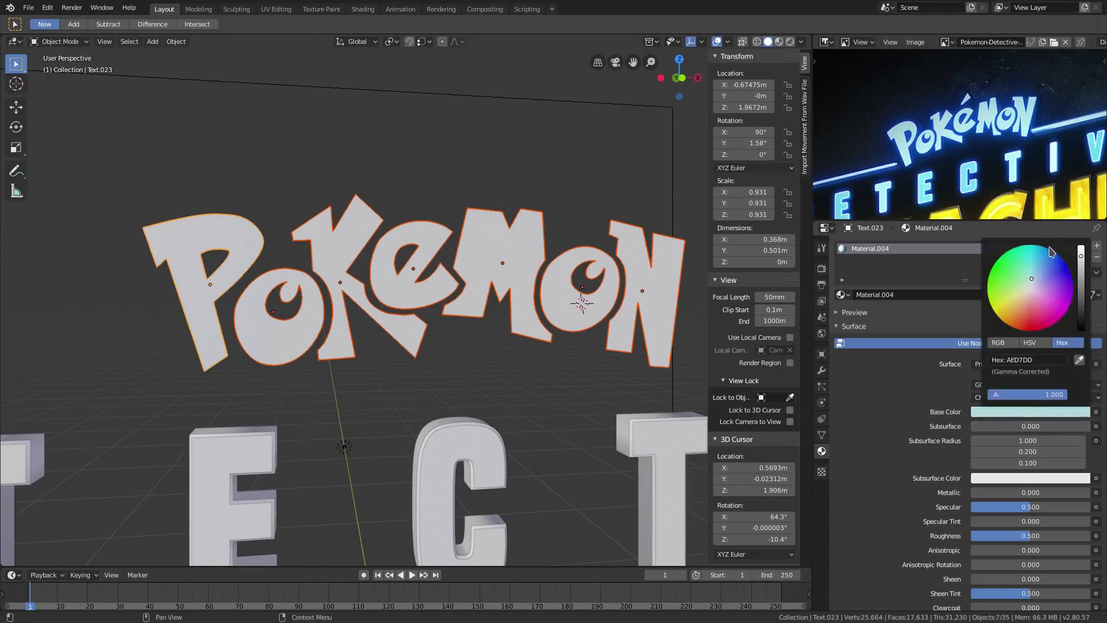
{"action": "left_click", "coordinate": [1041, 269]}
{"action": "mouse_move", "coordinate": [1081, 256]}
{"action": "left_mouse_down"}
{"action": "mouse_move", "coordinate": [1081, 246]}
{"action": "mouse_move", "coordinate": [1040, 262]}
{"action": "left_mouse_up"}
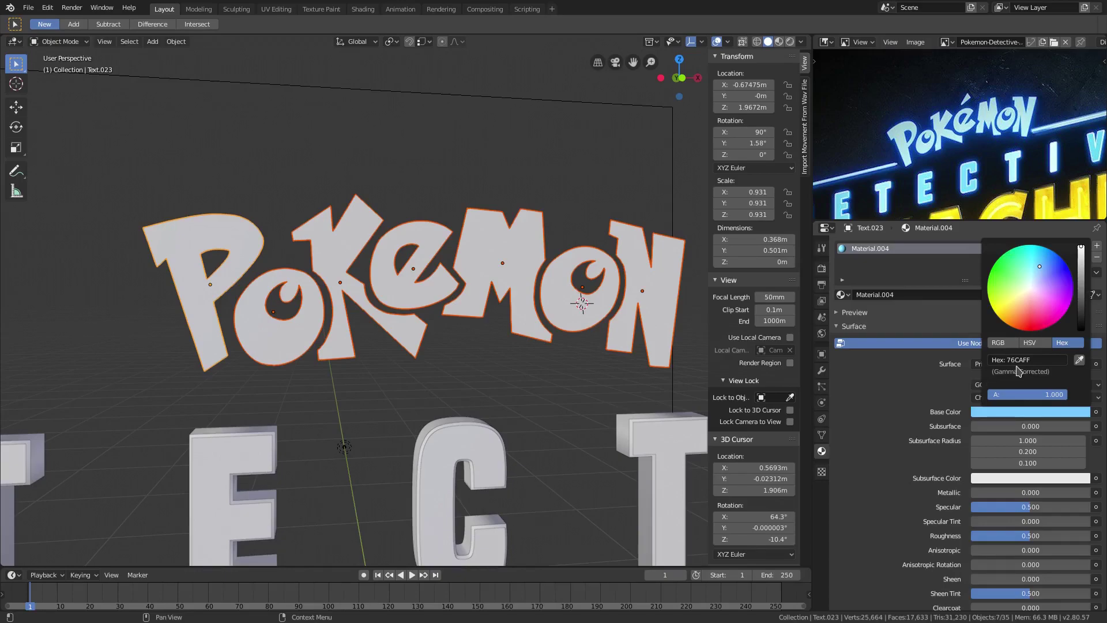
- Switch the viewport to rendered shading to preview the Pokémon lettering above the Detective text
{"action": "scroll", "coordinate": [459, 300], "scroll_direction": "down", "scroll_amount": 4}
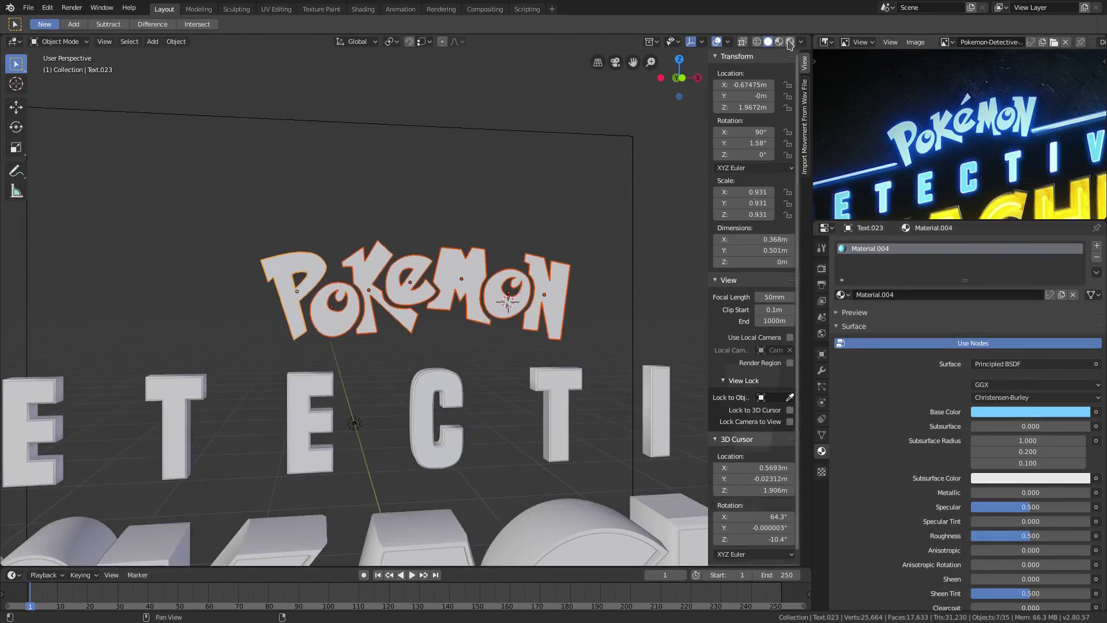
{"action": "key", "text": "shift+z"}
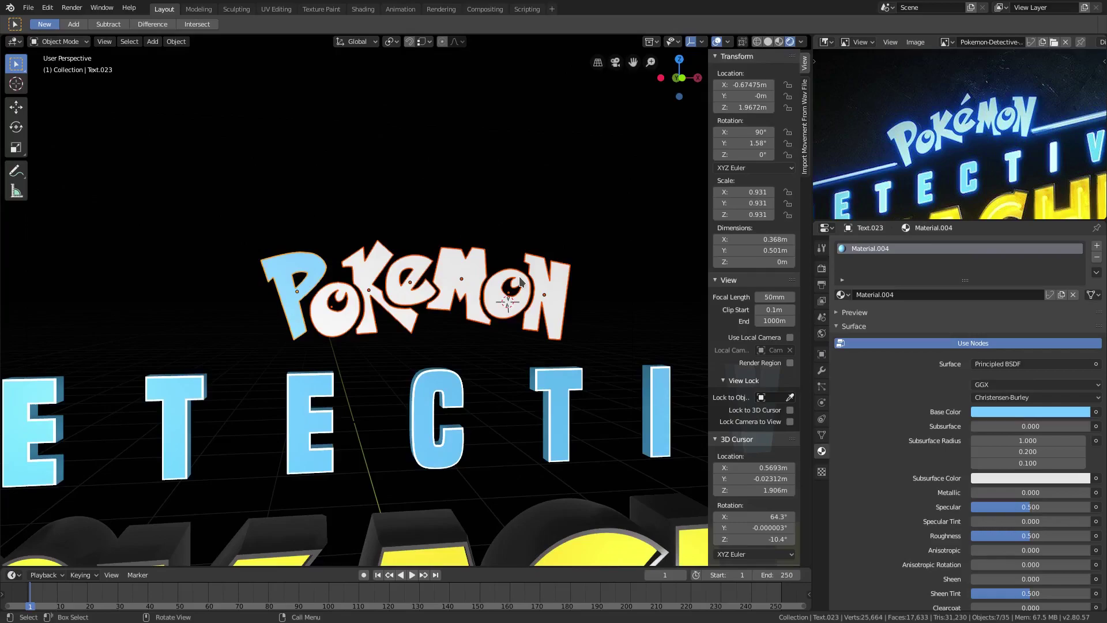
- Link the P's light blue material to all the other selected Pokémon letters
{"action": "key", "text": "ctrl+i"}
{"action": "key", "text": "ctrl+i"}
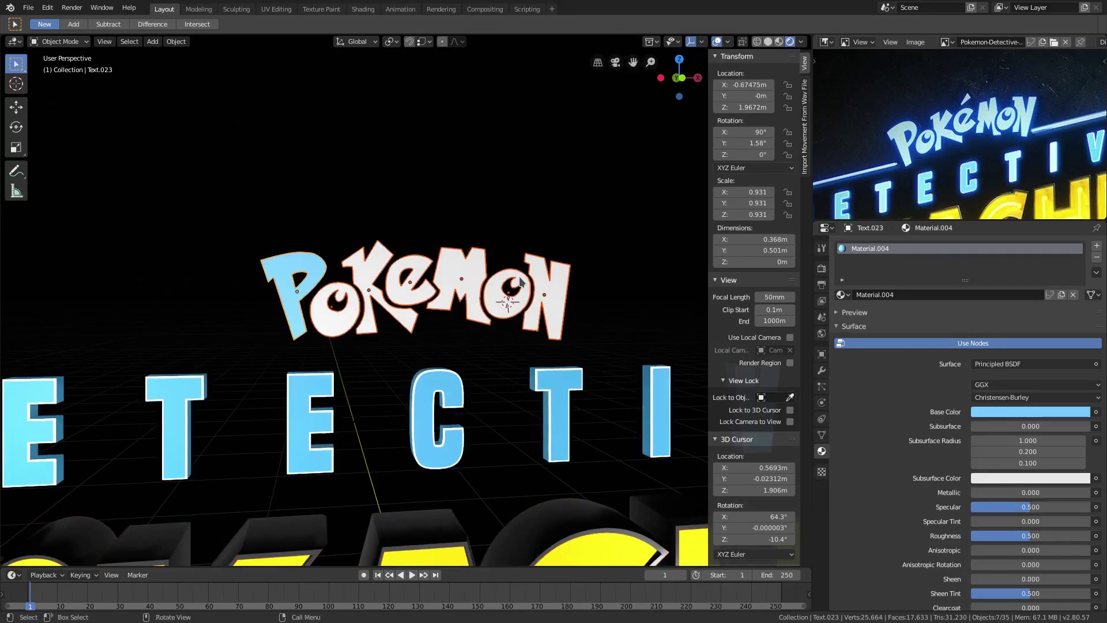
{"action": "key", "text": "ctrl+l"}
{"action": "left_click", "coordinate": [519, 281]}
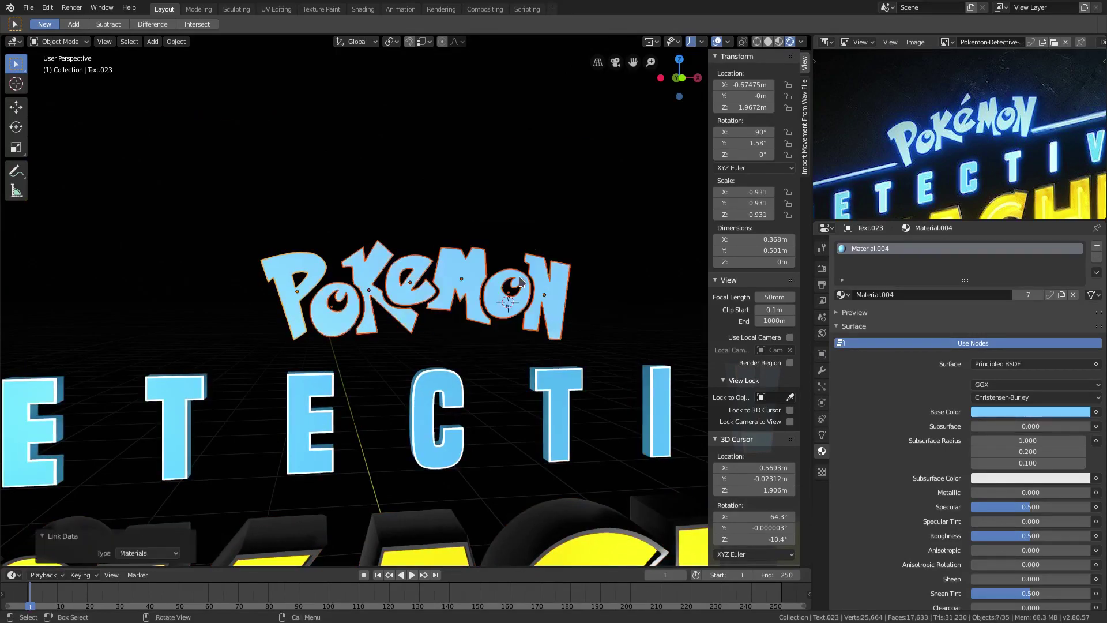
- In the camera view, scale the whole Pokémon lettering by 1.123 and move it -0.152 m along X
{"action": "key", "text": "KP_0"}
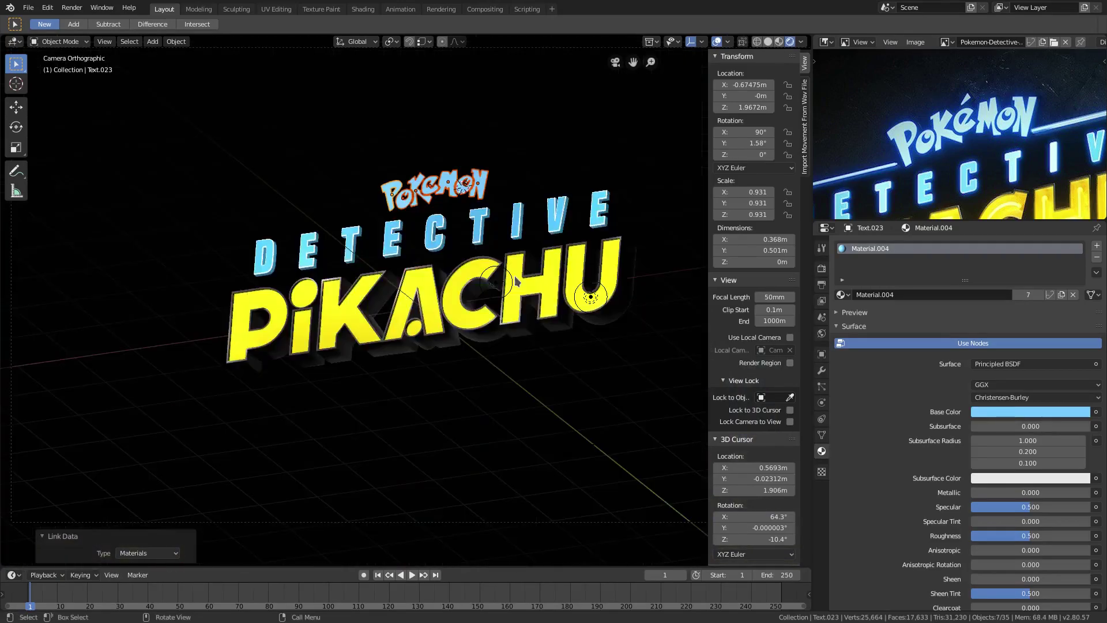
{"action": "scroll", "coordinate": [540, 176], "scroll_direction": "up", "scroll_amount": 4}
{"action": "scroll", "coordinate": [552, 163], "scroll_direction": "down", "scroll_amount": 3}
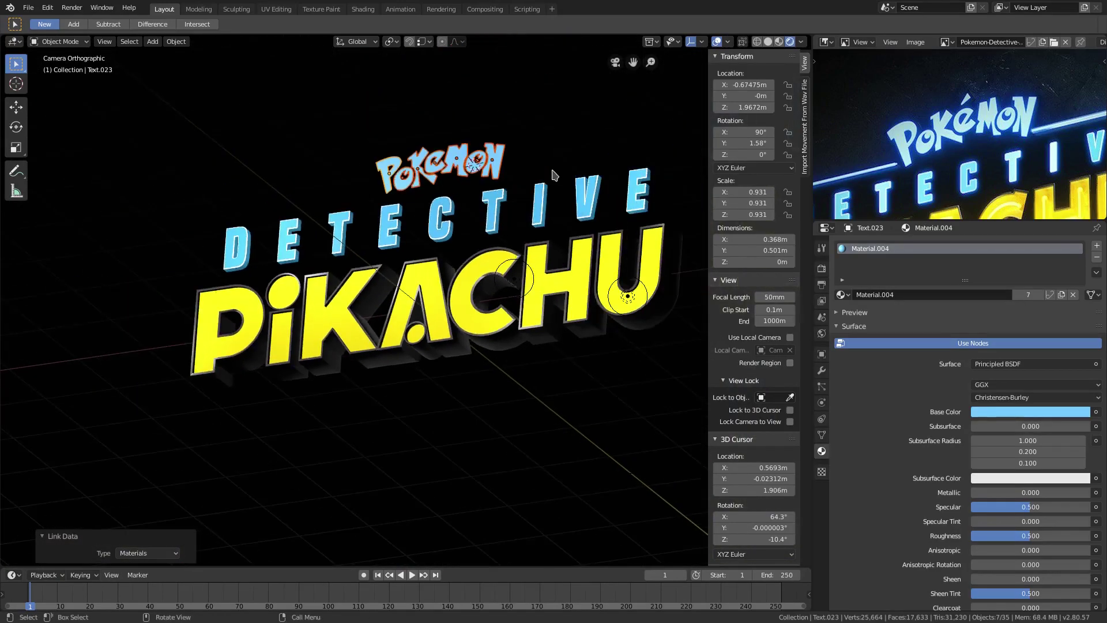
{"action": "middle_click_drag", "start_coordinate": [553, 174], "coordinate": [493, 193], "text": "shift"}
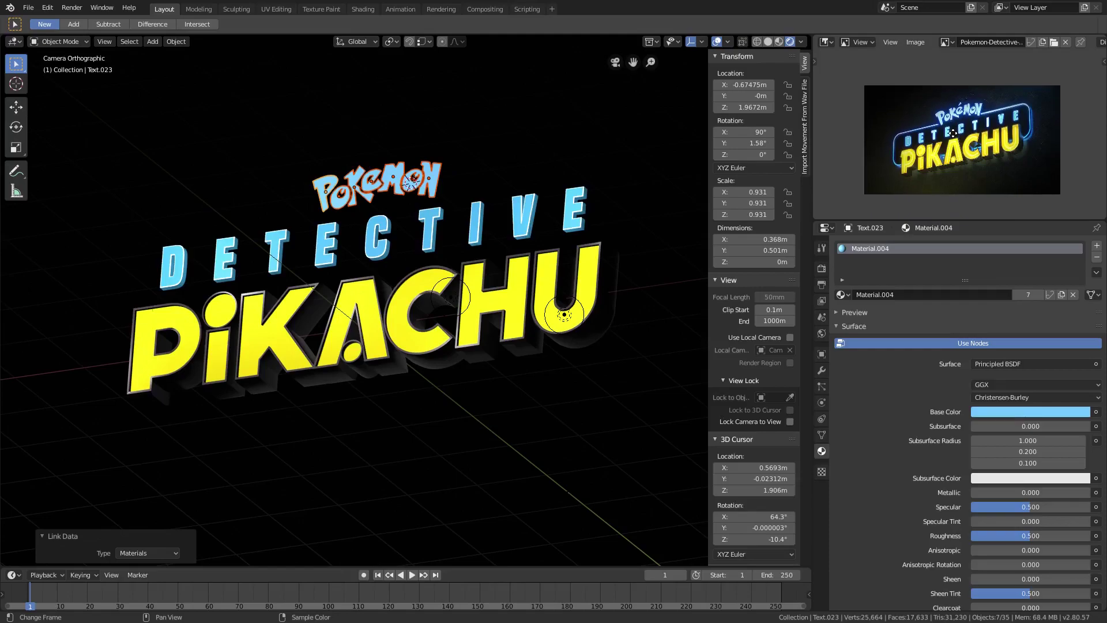
{"action": "key", "text": "s"}
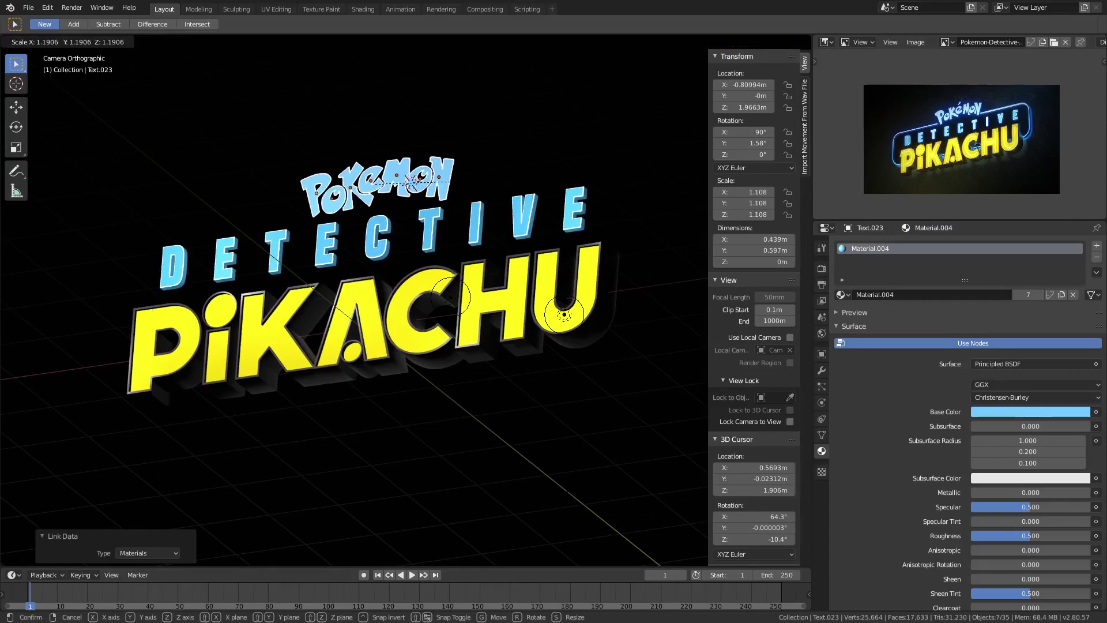
{"action": "left_click", "coordinate": [518, 180]}
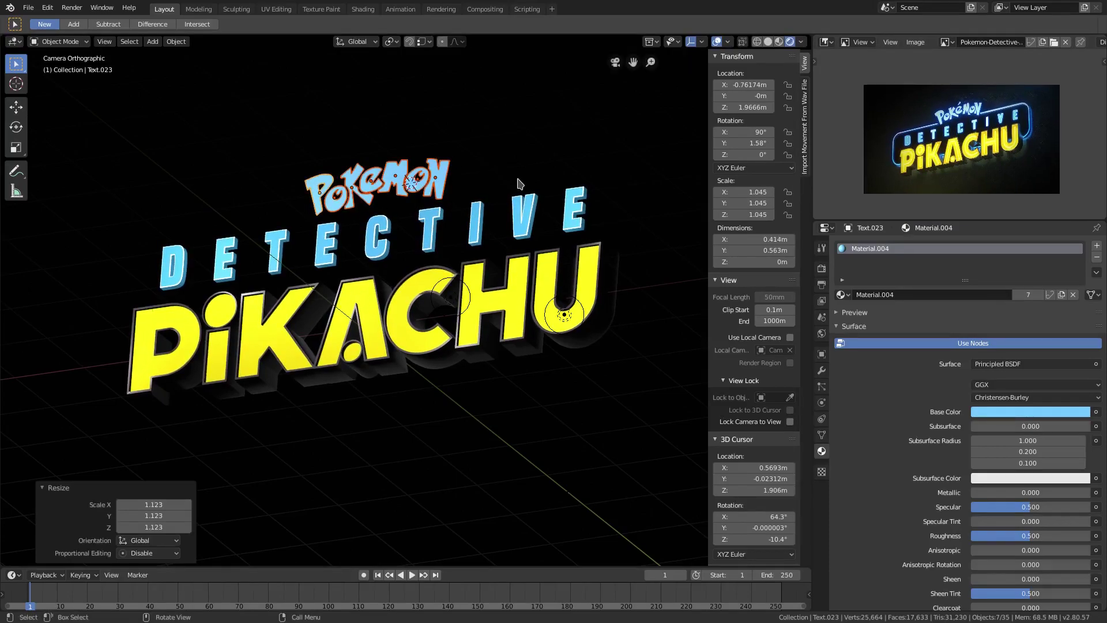
{"action": "key", "text": "g"}
{"action": "key", "text": "x"}
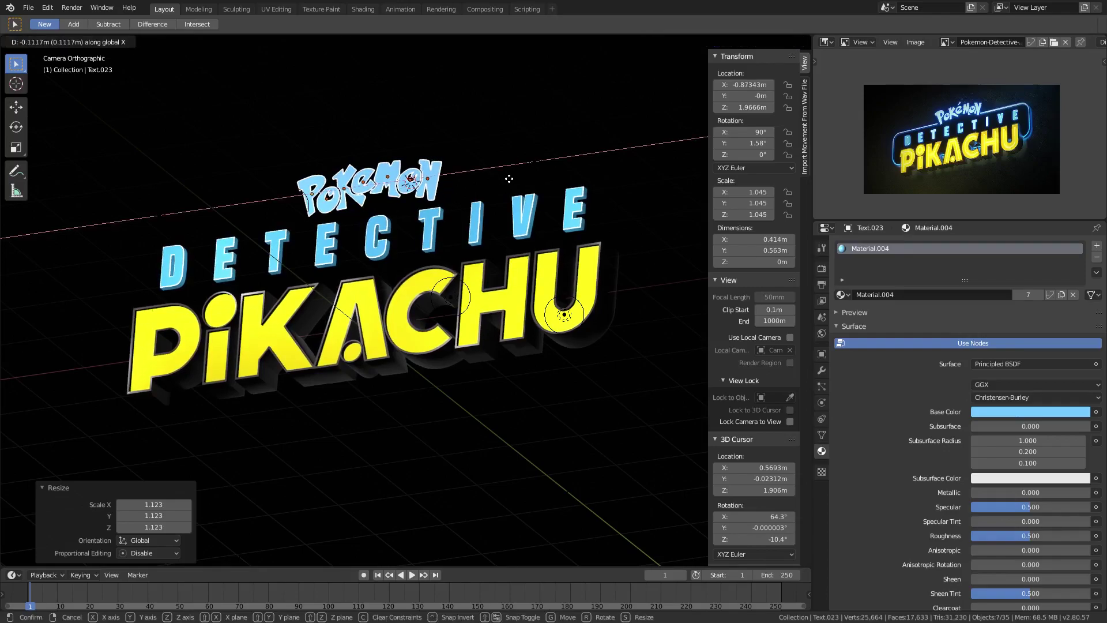
{"action": "left_click", "coordinate": [510, 183]}
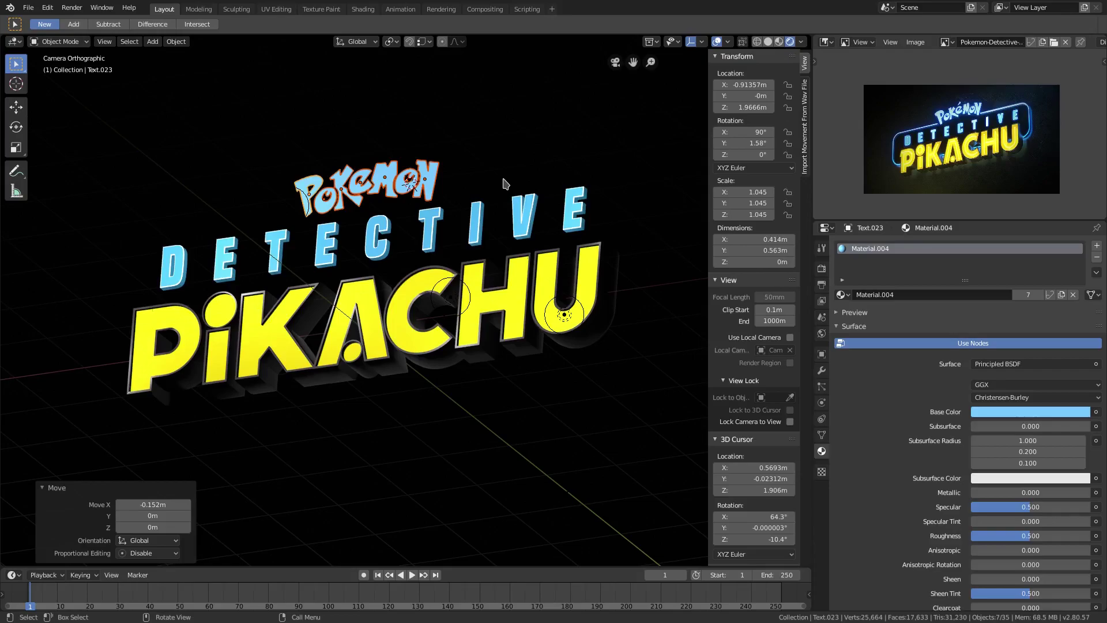
- From the front view, shrink the first o to a scale of 0.769 and reposition it between the P and the K
{"action": "scroll", "coordinate": [259, 179], "scroll_direction": "up", "scroll_amount": 4}
{"action": "middle_click_drag", "start_coordinate": [259, 179], "coordinate": [360, 339], "text": "shift"}
{"action": "middle_click_drag", "start_coordinate": [323, 190], "coordinate": [437, 255]}
{"action": "scroll", "coordinate": [389, 211], "scroll_direction": "up", "scroll_amount": 4}
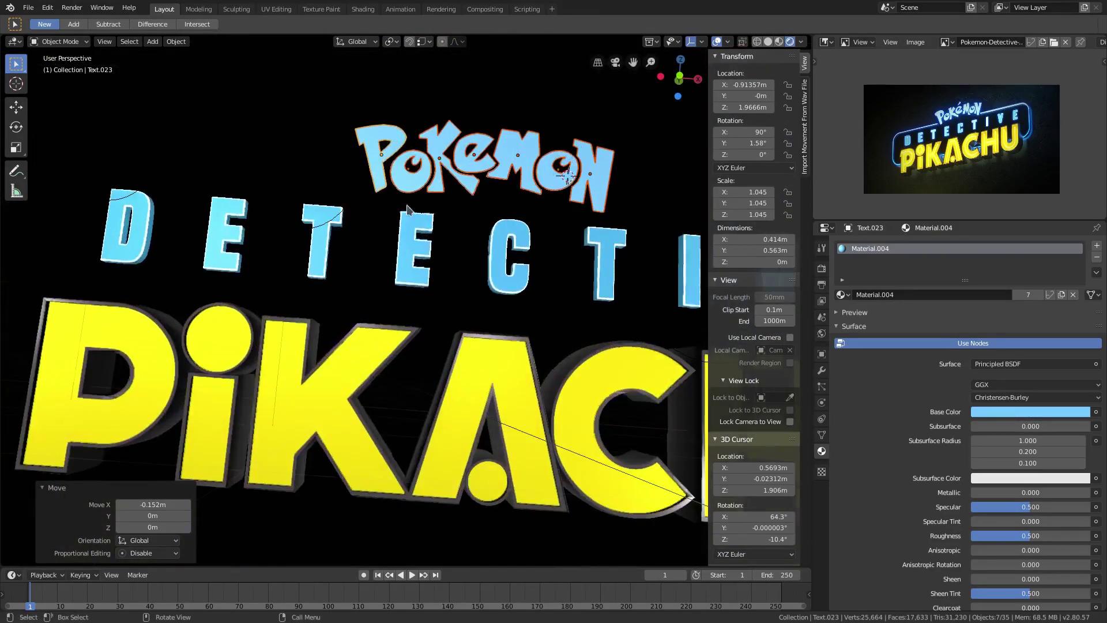
{"action": "key", "text": "KP_1"}
{"action": "scroll", "coordinate": [460, 219], "scroll_direction": "up", "scroll_amount": 5}
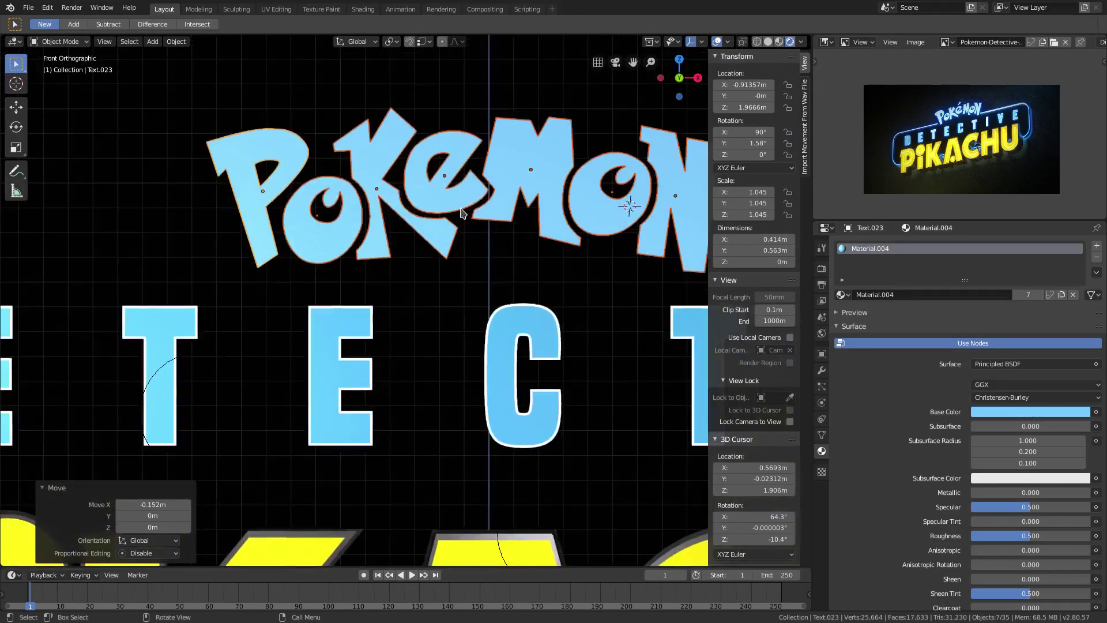
{"action": "middle_click_drag", "start_coordinate": [460, 219], "coordinate": [443, 264], "text": "shift"}
{"action": "left_click", "coordinate": [317, 283]}
{"action": "key", "text": "s"}
{"action": "left_click", "coordinate": [459, 304]}
{"action": "key", "text": "g"}
{"action": "left_click", "coordinate": [471, 304]}
{"action": "key", "text": "s"}
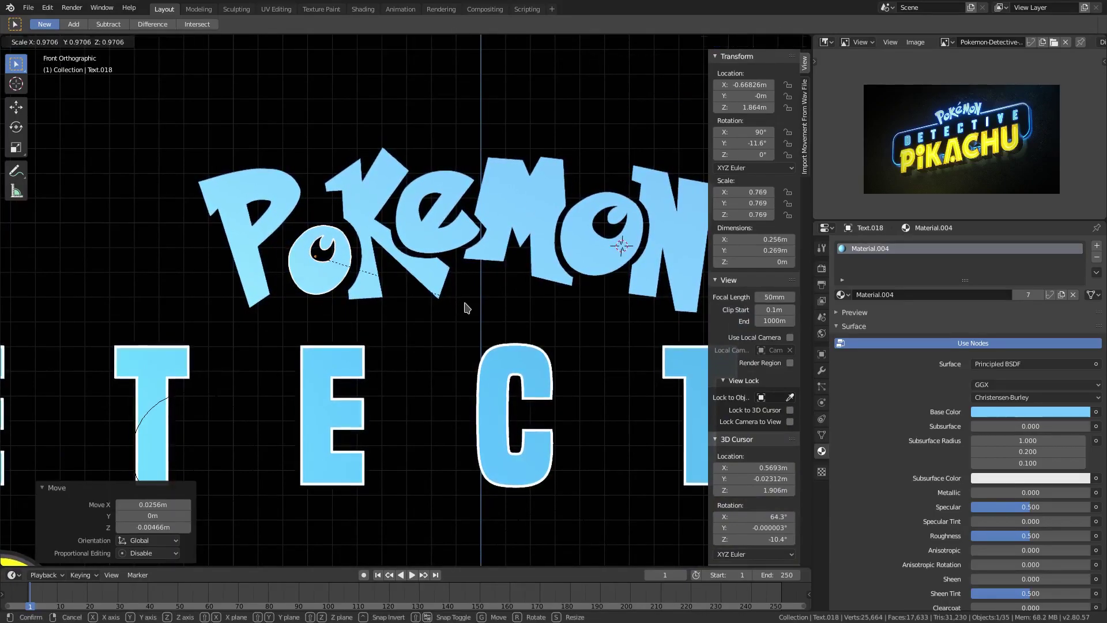
{"action": "left_click", "coordinate": [465, 304]}
{"action": "key", "text": "g"}
{"action": "left_click", "coordinate": [466, 303]}
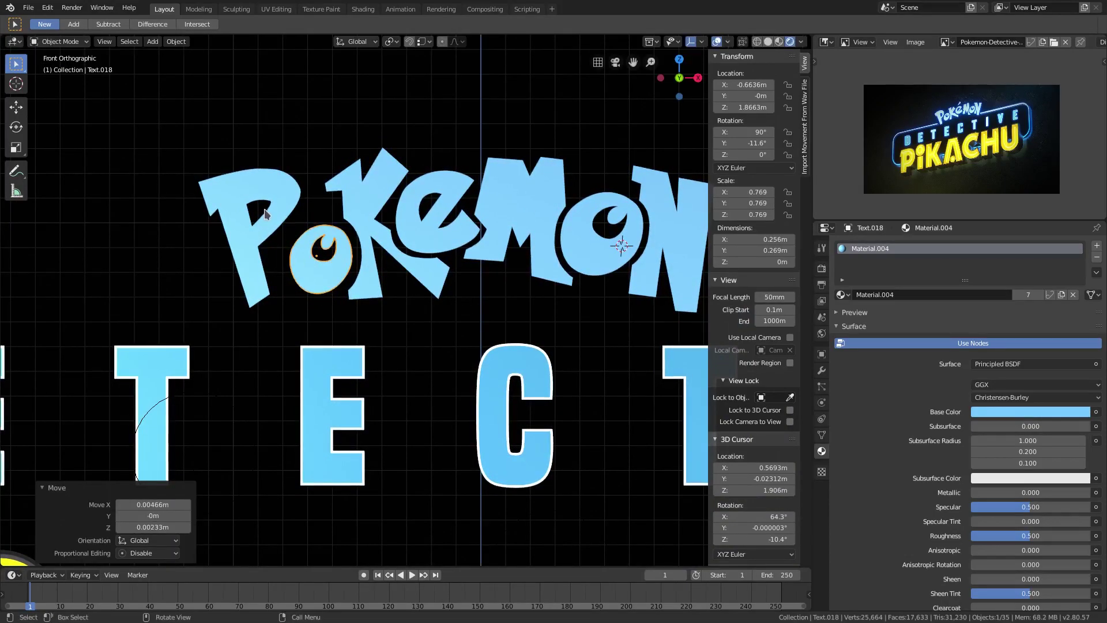
- Move the P slightly along X, closer to the smaller first o
{"action": "left_click", "coordinate": [260, 196]}
{"action": "key", "text": "g"}
{"action": "key", "text": "x"}
{"action": "left_click", "coordinate": [320, 221]}
- Scale the second o down by 0.669 and move it closer to the M
{"action": "middle_click_drag", "start_coordinate": [439, 245], "coordinate": [272, 257], "text": "shift"}
{"action": "left_click", "coordinate": [429, 267]}
{"action": "key", "text": "s"}
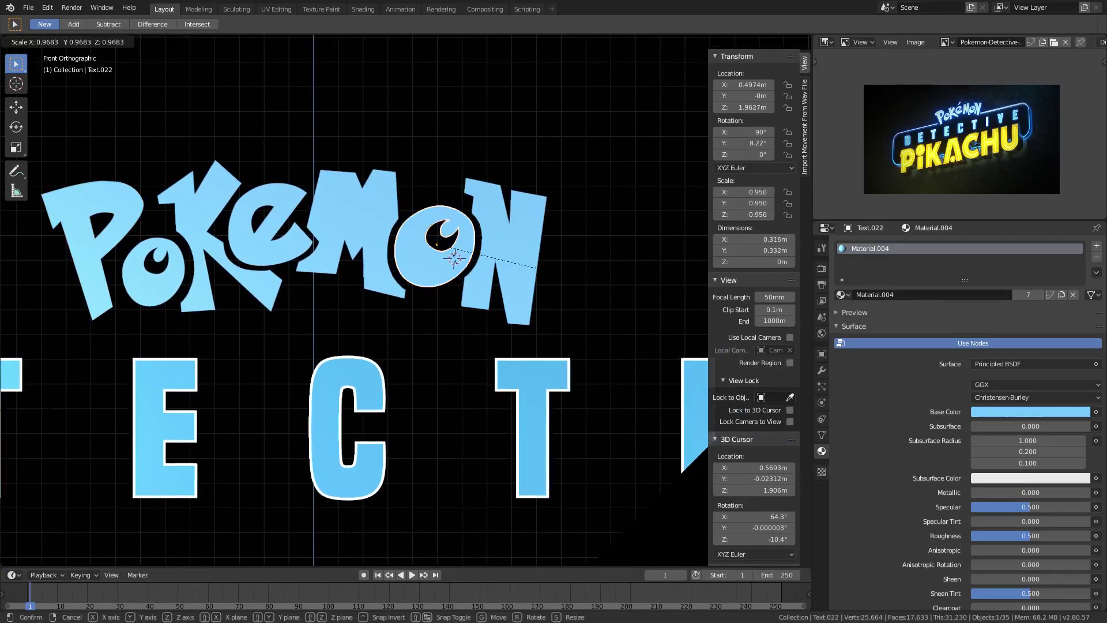
{"action": "left_click", "coordinate": [503, 264]}
{"action": "key", "text": "g"}
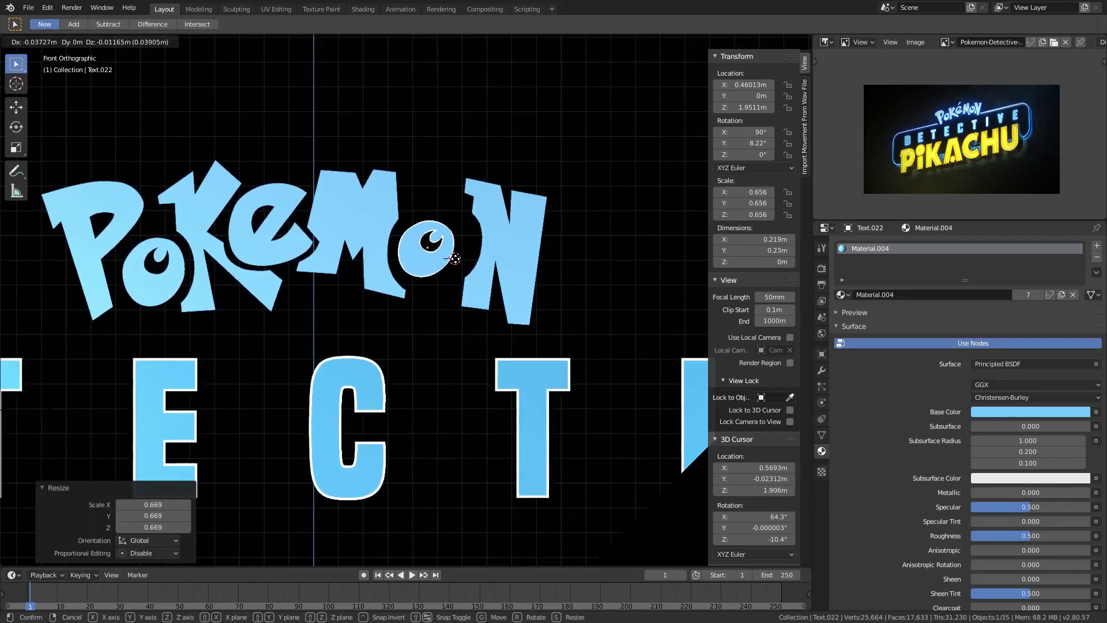
{"action": "left_click", "coordinate": [455, 258]}
- Move the N -0.0722 m in X and -0.00233 m in Z to close the gap beside the second o
{"action": "left_click", "coordinate": [495, 249]}
{"action": "key", "text": "g"}
{"action": "left_click", "coordinate": [481, 251]}
{"action": "scroll", "coordinate": [533, 293], "scroll_direction": "down", "scroll_amount": 5}
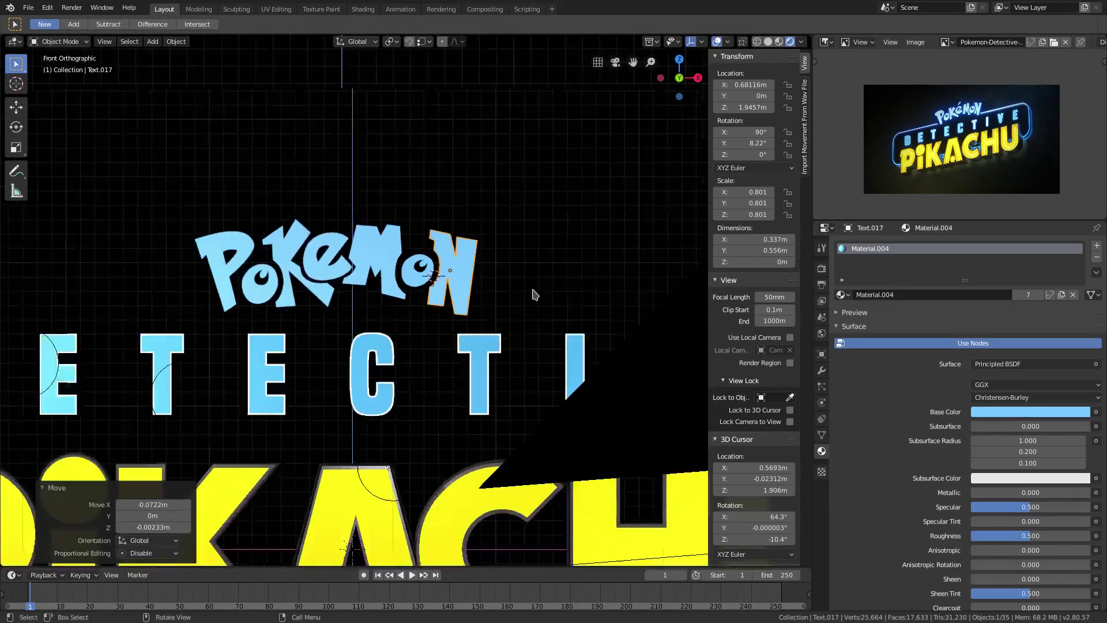
- Resize the second o slightly, rotate it around Y, and select the N again
{"action": "middle_click_drag", "start_coordinate": [533, 292], "coordinate": [462, 256]}
{"action": "scroll", "coordinate": [431, 237], "scroll_direction": "up", "scroll_amount": 4}
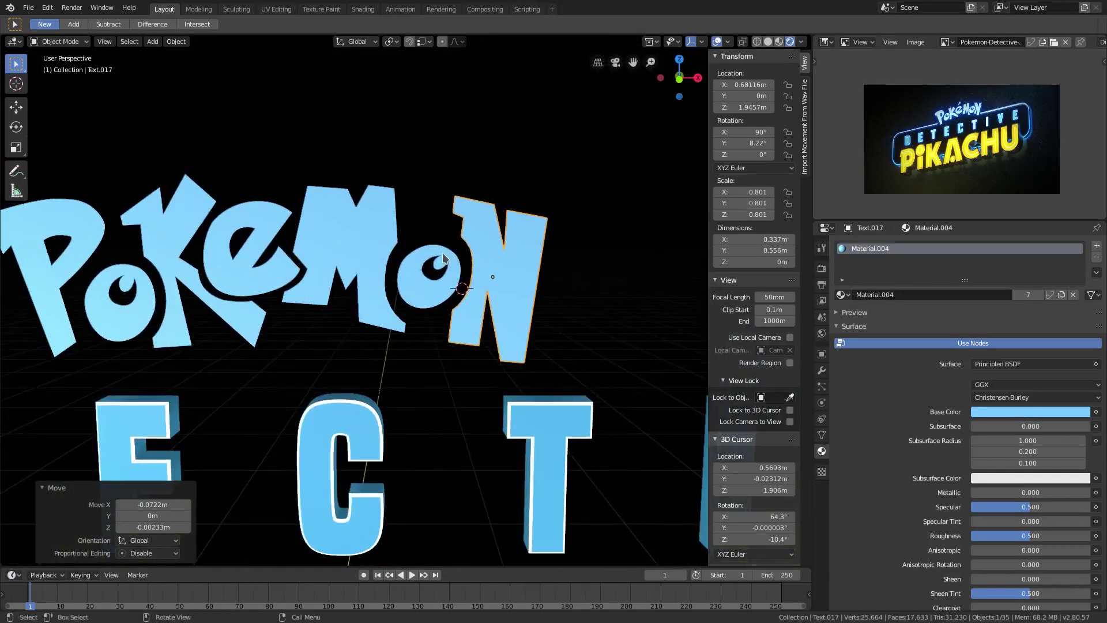
{"action": "left_click", "coordinate": [452, 270]}
{"action": "key", "text": "s"}
{"action": "left_click", "coordinate": [531, 269]}
{"action": "key", "text": "r"}
{"action": "key", "text": "y"}
{"action": "left_click", "coordinate": [555, 248]}
{"action": "left_click", "coordinate": [508, 272]}
{"action": "middle_click_drag", "start_coordinate": [508, 271], "coordinate": [413, 192]}
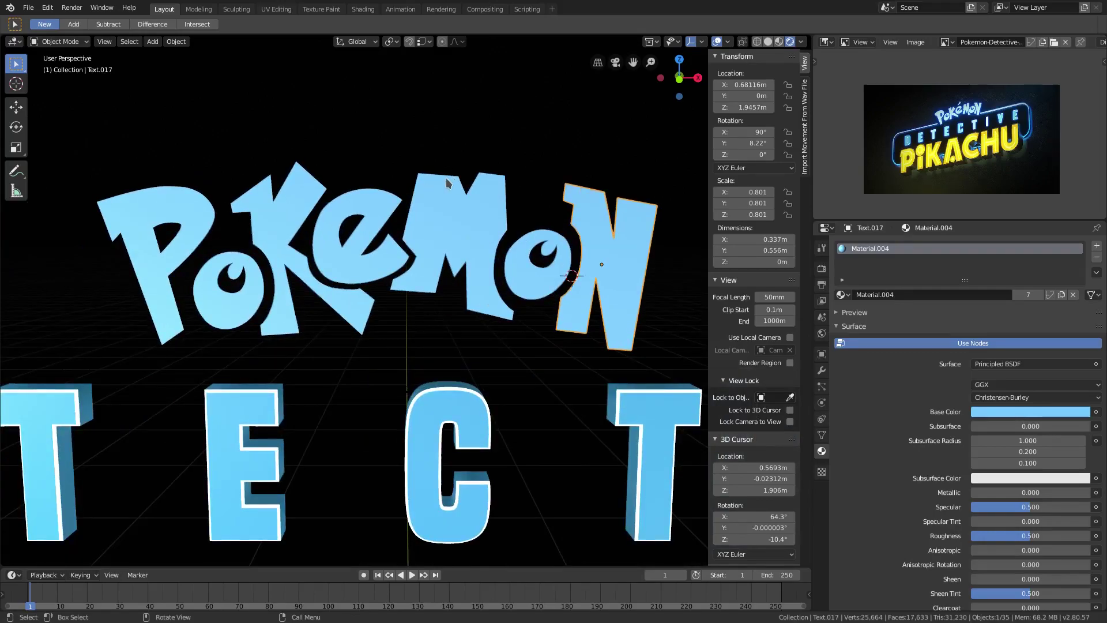
- Add a plane for the accent over the e and rotate it 90° around X to face the front
{"action": "key", "text": "KP_1"}
{"action": "scroll", "coordinate": [516, 173], "scroll_direction": "up", "scroll_amount": 3}
{"action": "middle_click_drag", "start_coordinate": [367, 108], "coordinate": [418, 179], "text": "shift"}
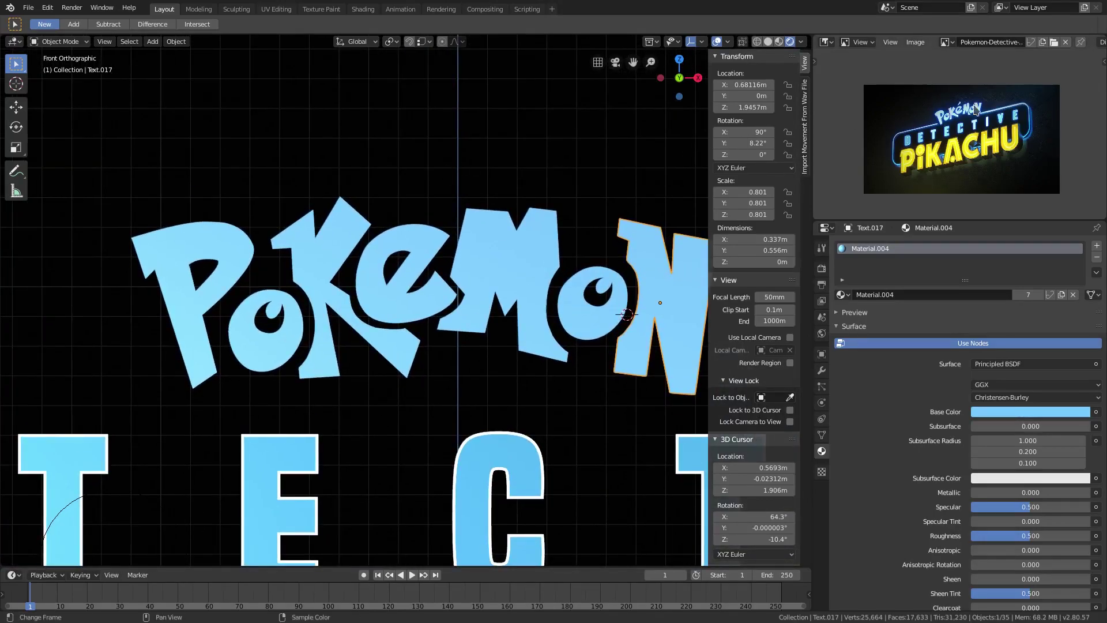
{"action": "scroll", "coordinate": [968, 113], "scroll_direction": "up", "scroll_amount": 3}
{"action": "key", "text": "shift+a"}
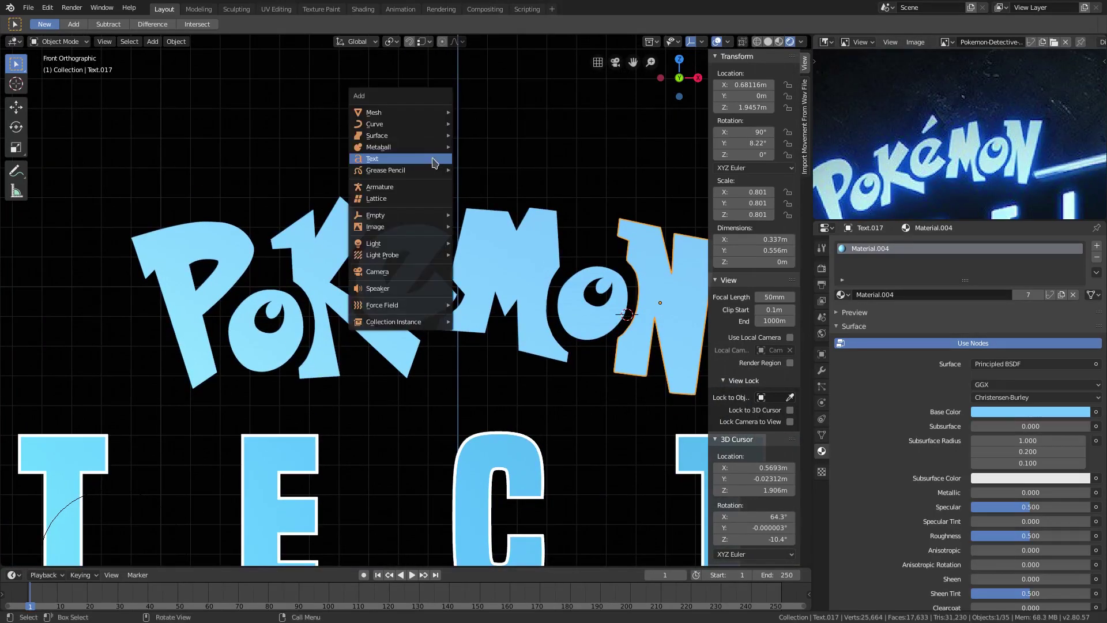
{"action": "mouse_move", "coordinate": [439, 113]}
{"action": "left_click", "coordinate": [537, 114]}
{"action": "scroll", "coordinate": [519, 288], "scroll_direction": "down", "scroll_amount": 5}
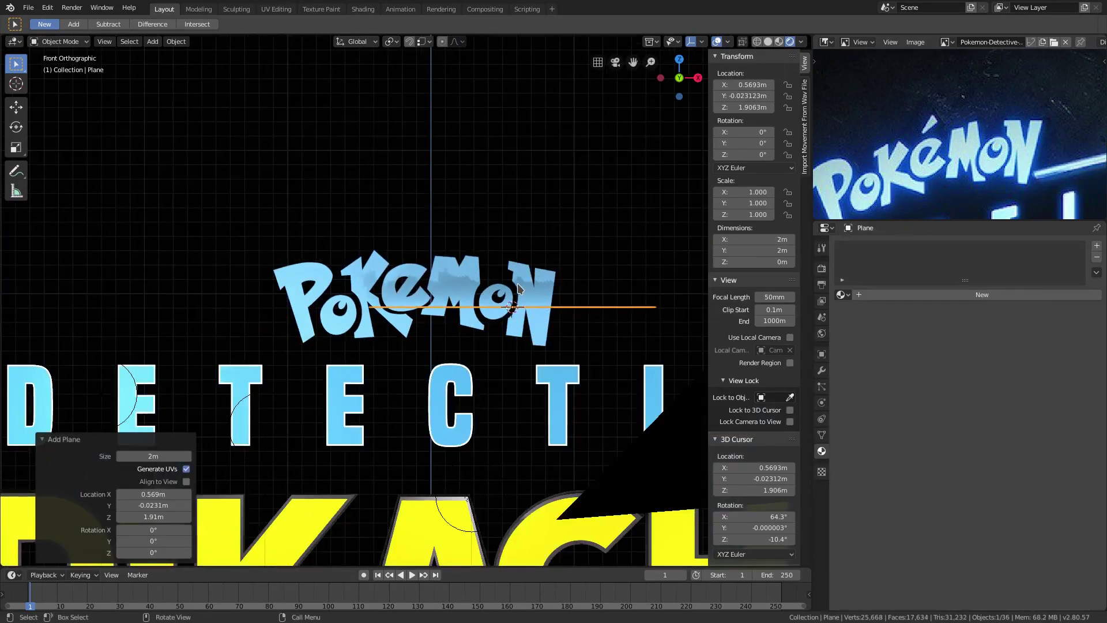
{"action": "type", "text": "rx90"}
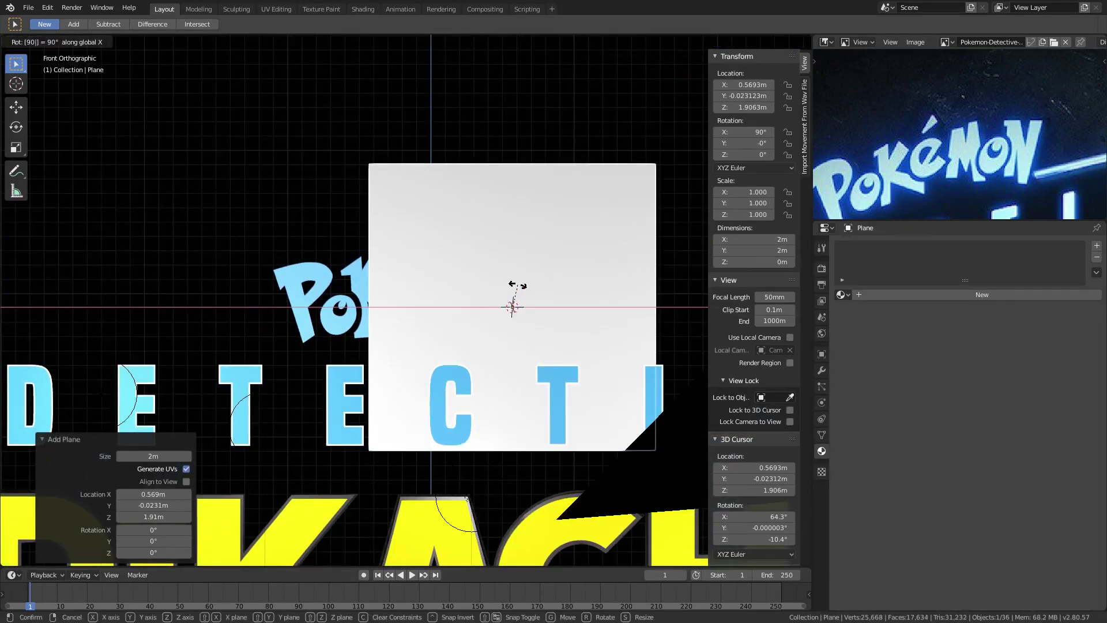
{"action": "key", "text": "Return"}
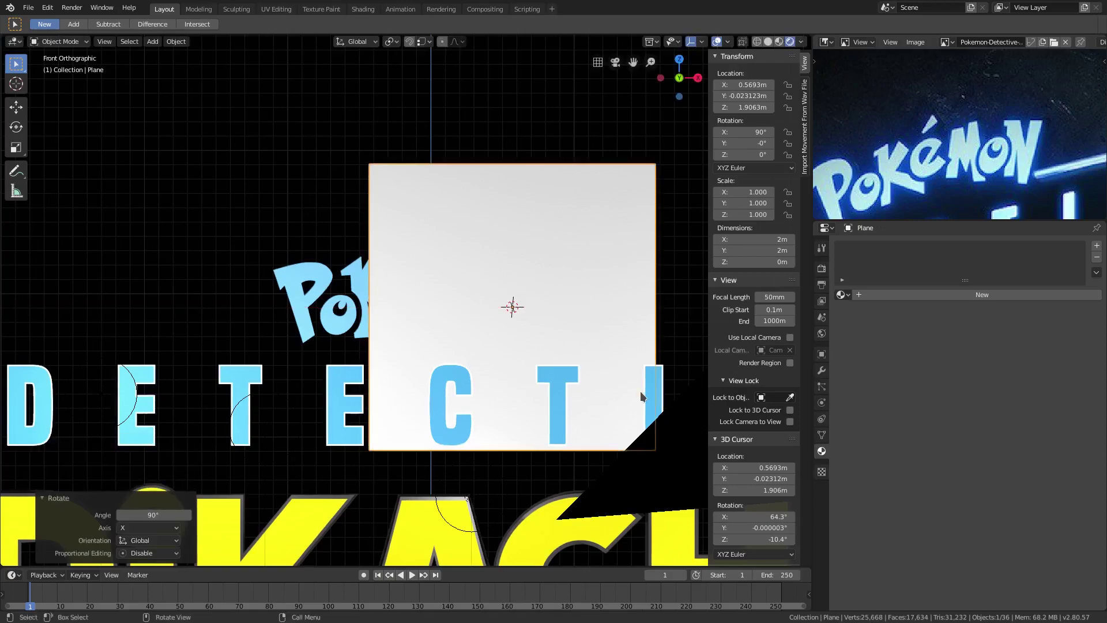
- Scale the plane along Z and X into a small horizontal strip about 0.187 m by 0.071 m
{"action": "key", "text": "s"}
{"action": "key", "text": "z"}
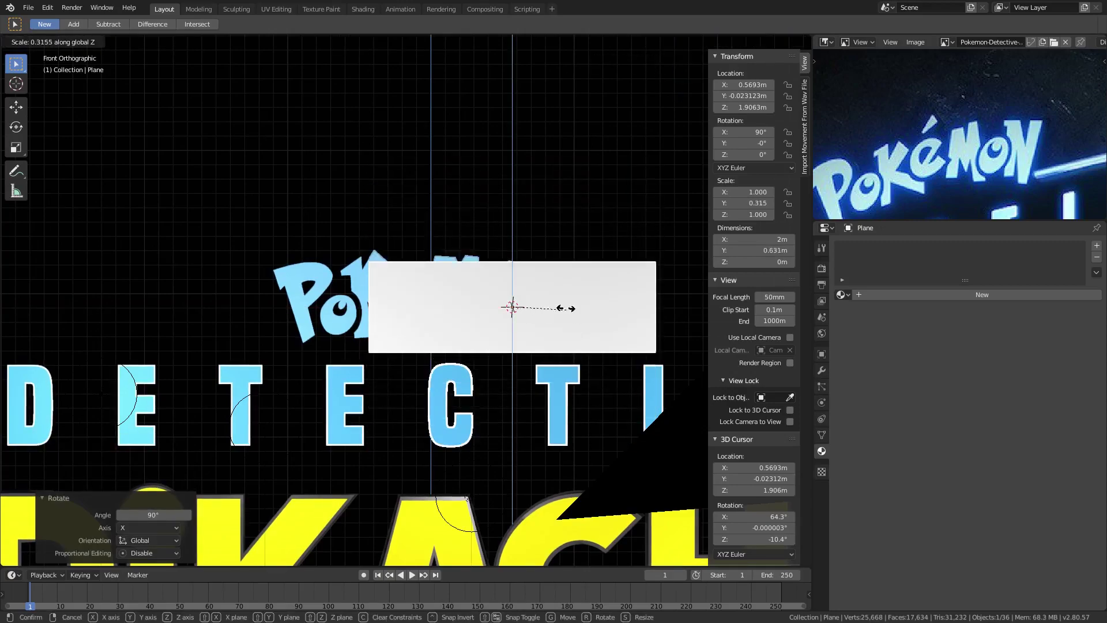
{"action": "key", "text": "Return"}
{"action": "key", "text": "s"}
{"action": "key", "text": "x"}
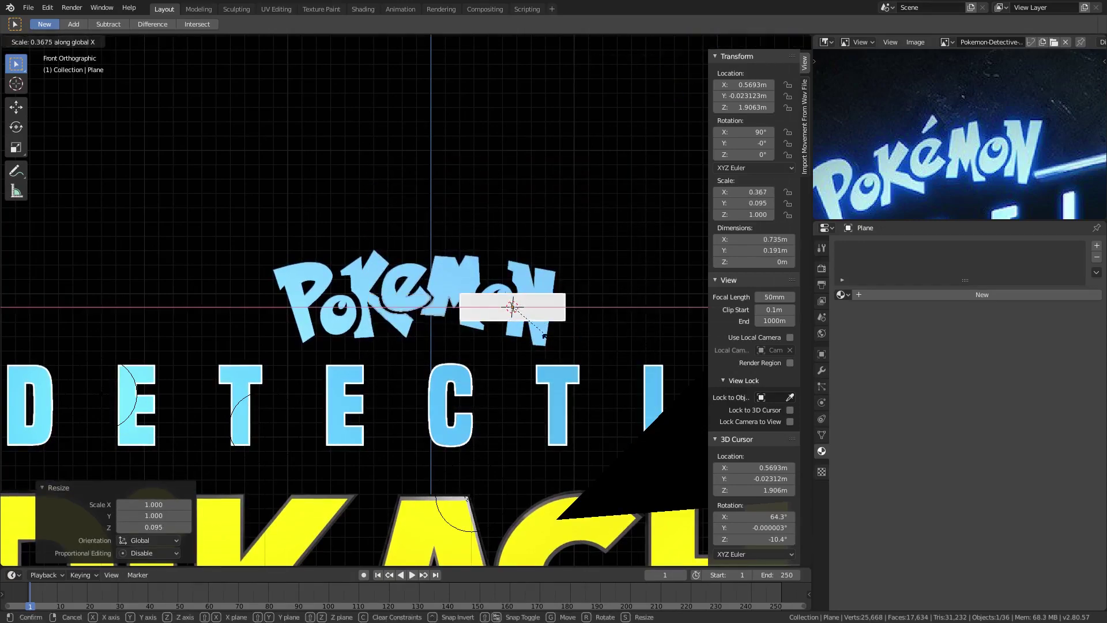
{"action": "key", "text": "Return"}
{"action": "key", "text": "s"}
{"action": "key", "text": "z"}
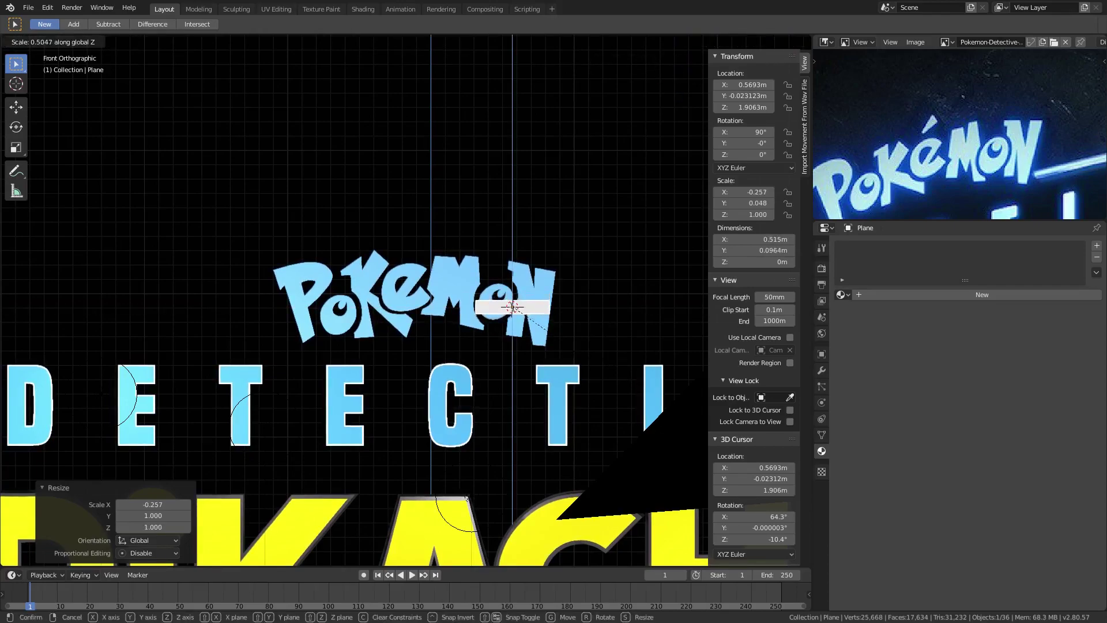
{"action": "key", "text": "Escape"}
{"action": "key", "text": "s"}
{"action": "key", "text": "x"}
{"action": "key", "text": "Return"}
- Move the strip -0.72 m in X and 0.443 m in Z above the e, and tilt it around Y like an accent
{"action": "key", "text": "g"}
{"action": "key", "text": "Return"}
{"action": "scroll", "coordinate": [517, 206], "scroll_direction": "up", "scroll_amount": 6}
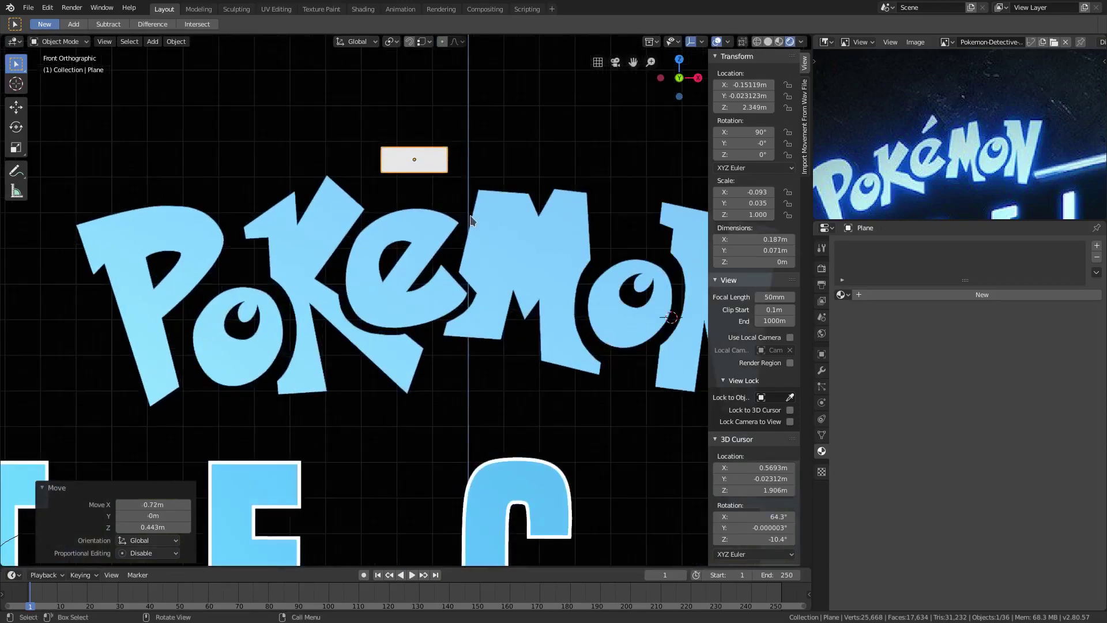
{"action": "middle_click_drag", "start_coordinate": [518, 207], "coordinate": [515, 283], "text": "shift"}
{"action": "key", "text": "r"}
{"action": "key", "text": "y"}
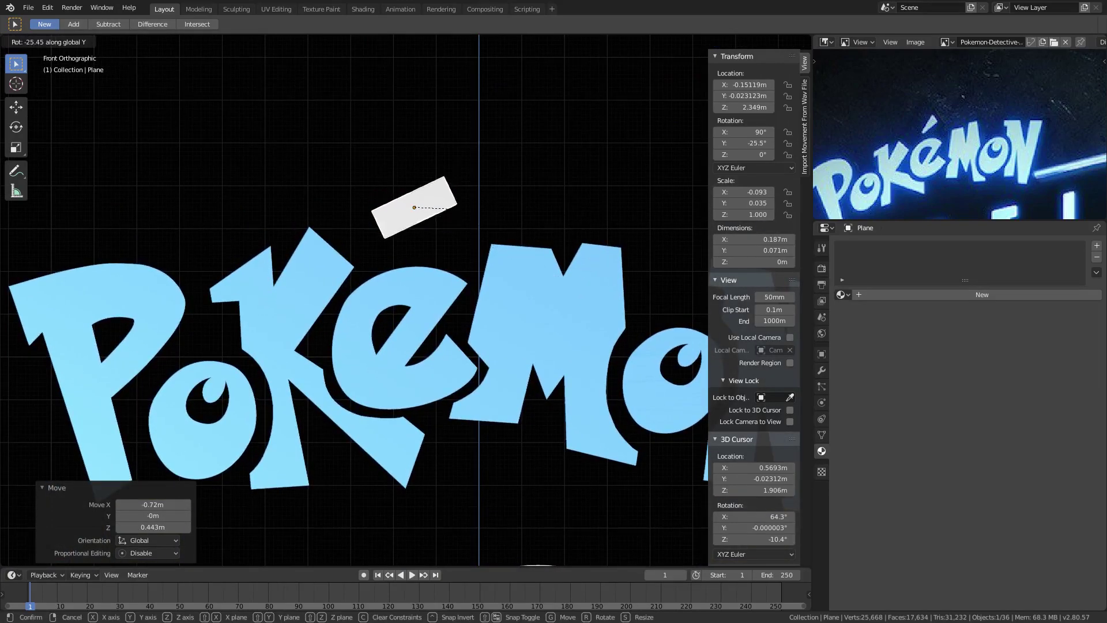
{"action": "left_click", "coordinate": [596, 185]}
- Taper the accent's lower end by moving its outer corner vertex inward in Edit Mode
{"action": "scroll", "coordinate": [430, 164], "scroll_direction": "up", "scroll_amount": 2}
{"action": "scroll", "coordinate": [434, 202], "scroll_direction": "up", "scroll_amount": 1, "text": "shift"}
{"action": "key", "text": "Tab"}
{"action": "left_click", "coordinate": [361, 218]}
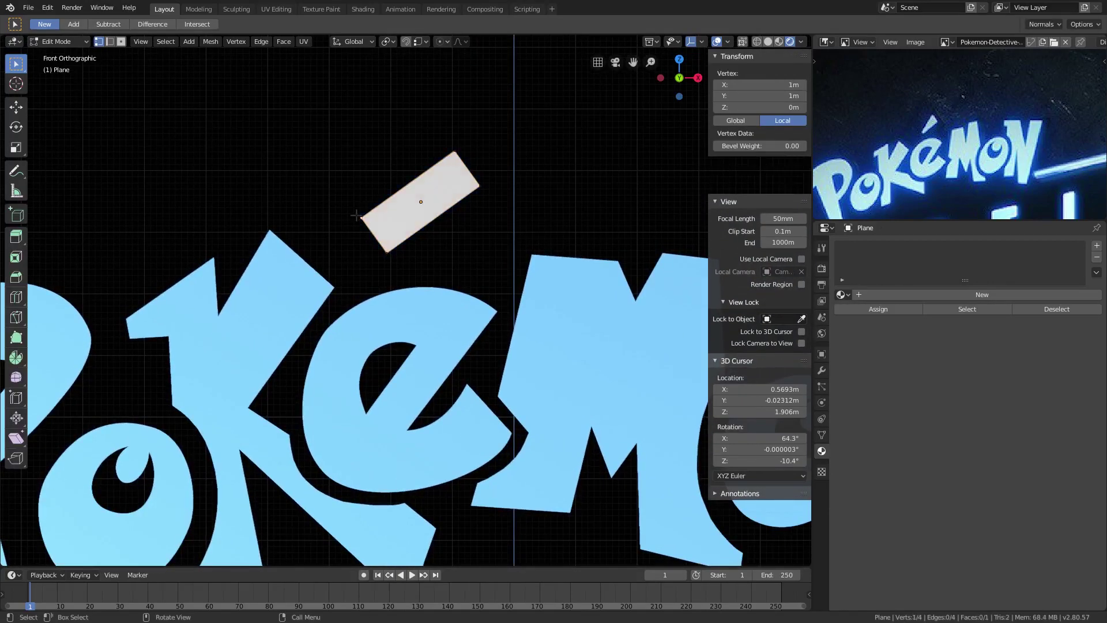
{"action": "key", "text": "g"}
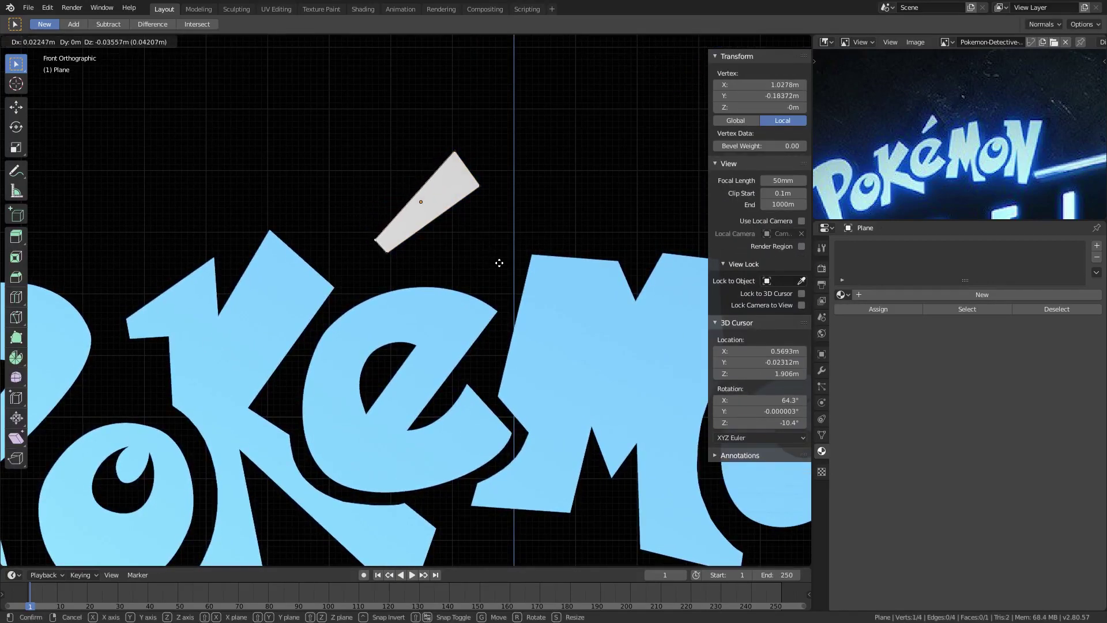
{"action": "left_click", "coordinate": [497, 260]}
{"action": "key", "text": "Tab"}
- Rotate the accent 9.68° around Y, move it closer above the e, and rotate it another -0.748°
{"action": "key", "text": "r"}
{"action": "key", "text": "y"}
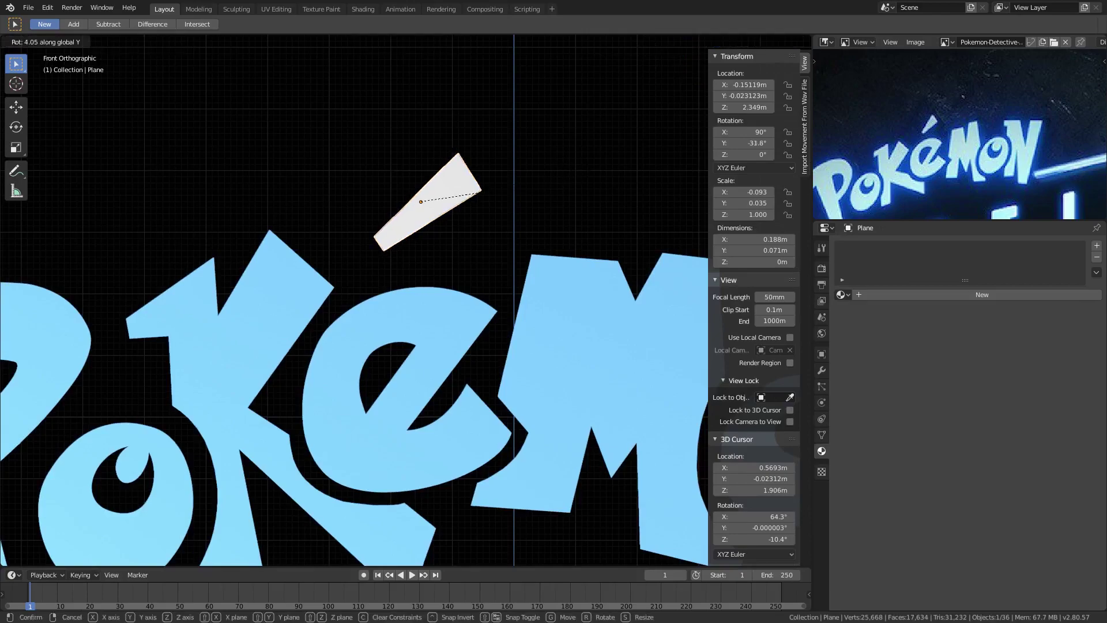
{"action": "left_click", "coordinate": [593, 193]}
{"action": "key", "text": "g"}
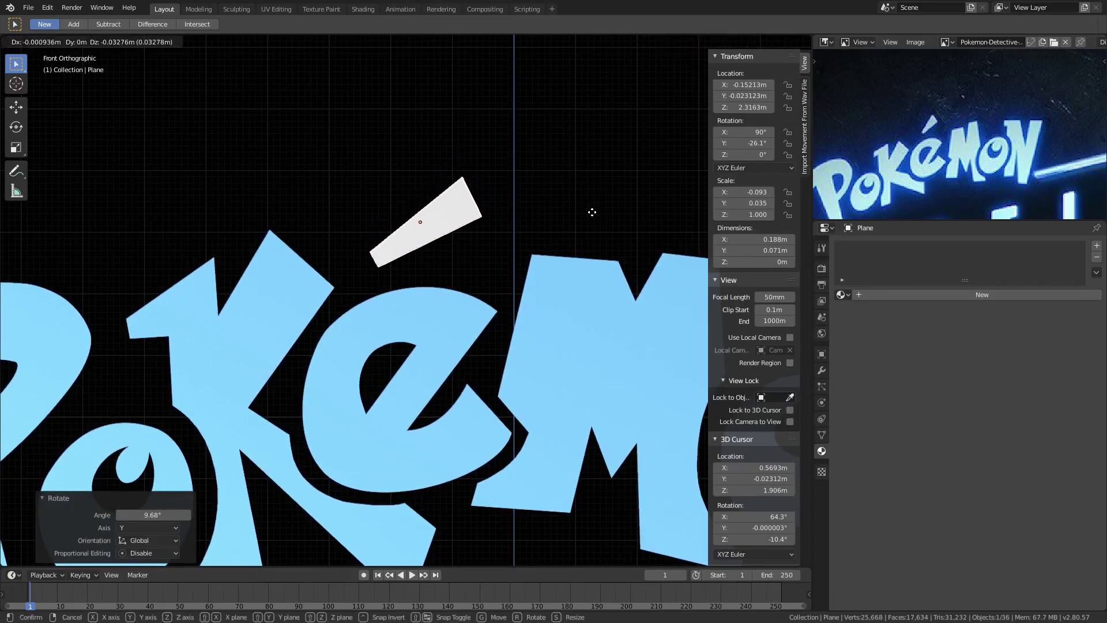
{"action": "left_click", "coordinate": [597, 209]}
{"action": "key", "text": "r"}
{"action": "key", "text": "y"}
{"action": "left_click", "coordinate": [598, 210]}
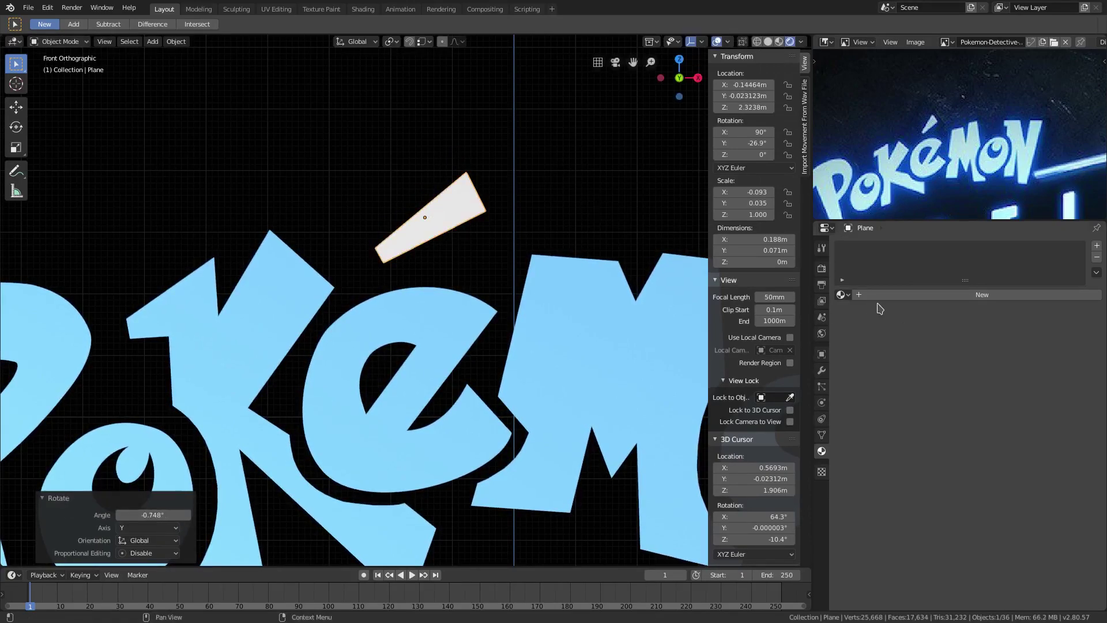
- Assign the existing blue material named Material to the accent plane and keep the plane selected
{"action": "left_click", "coordinate": [842, 295]}
{"action": "left_click", "coordinate": [859, 313]}
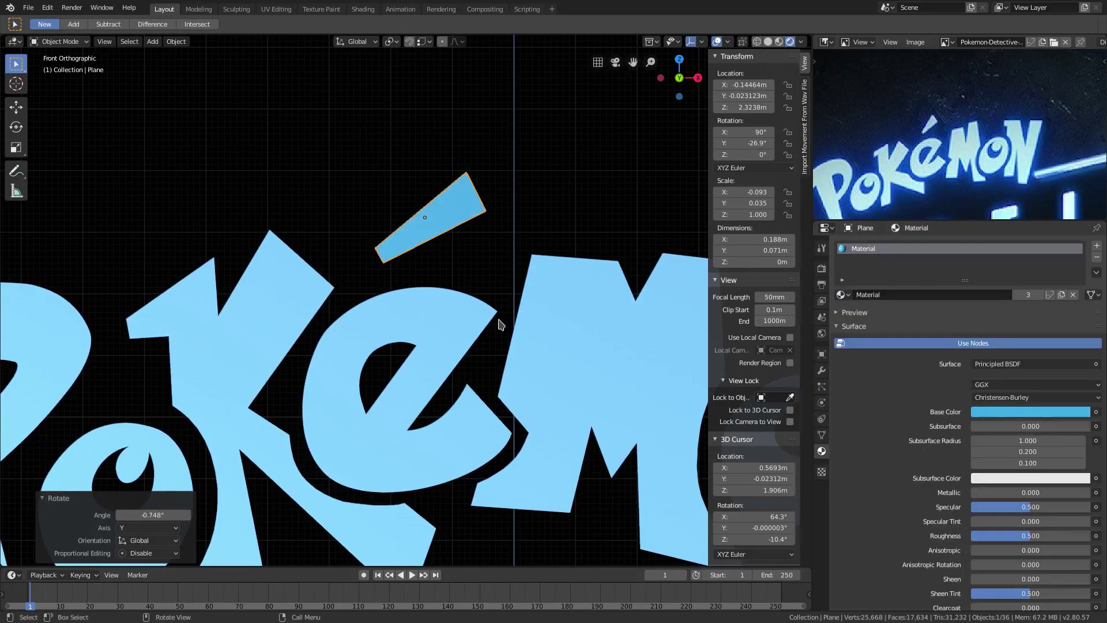
{"action": "left_click", "coordinate": [483, 330]}
{"action": "left_click", "coordinate": [455, 218]}
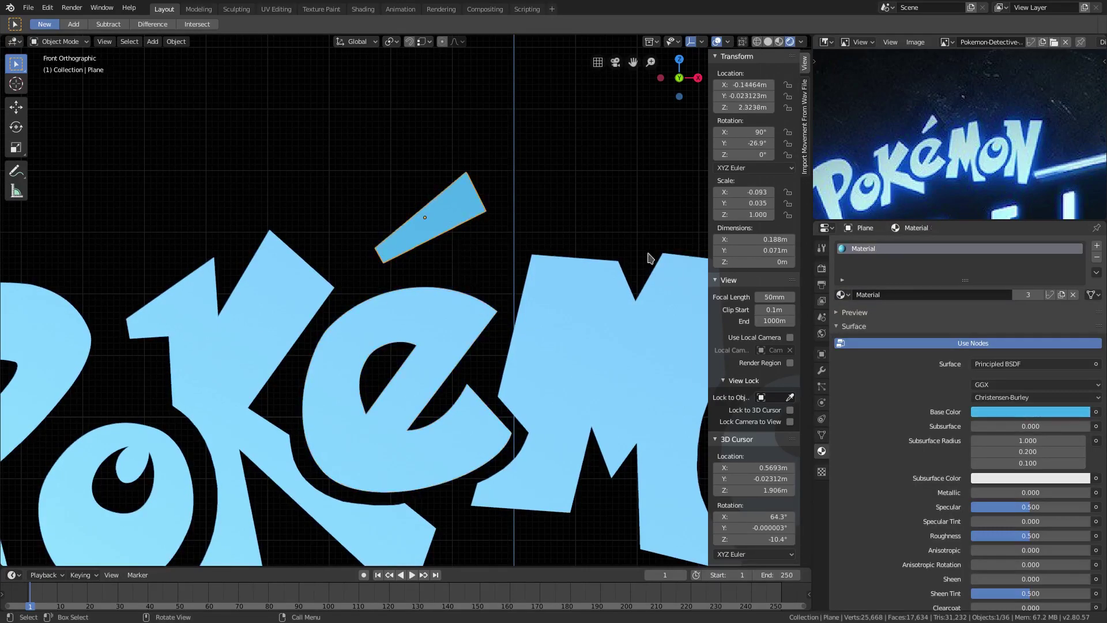
- Switch the accent plane to Material.004, the material of the Pokémon letters, and rename that material pokemon
{"action": "left_click", "coordinate": [841, 295]}
{"action": "left_click", "coordinate": [879, 354]}
{"action": "scroll", "coordinate": [500, 360], "scroll_direction": "down", "scroll_amount": 3}
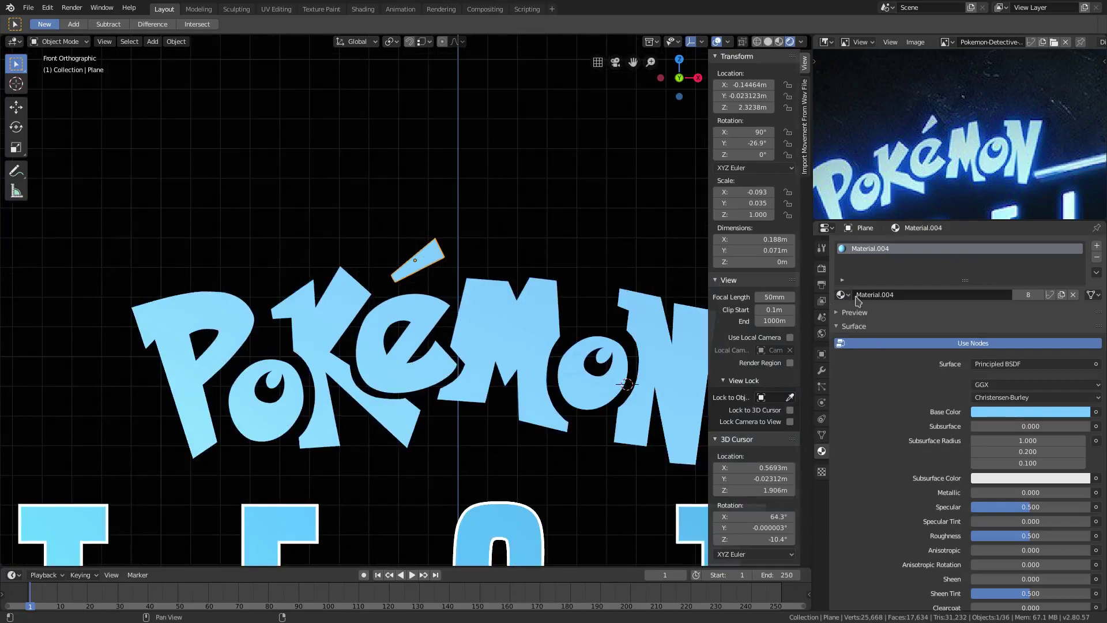
{"action": "left_click", "coordinate": [878, 295]}
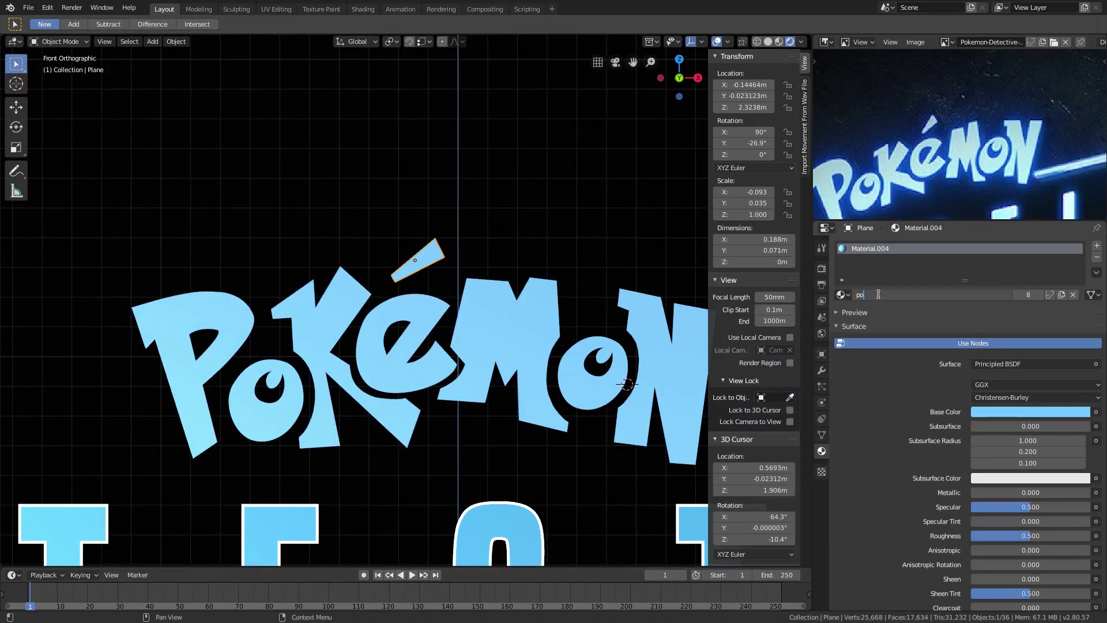
{"action": "type", "text": "pokemon"}
{"action": "key", "text": "Return"}
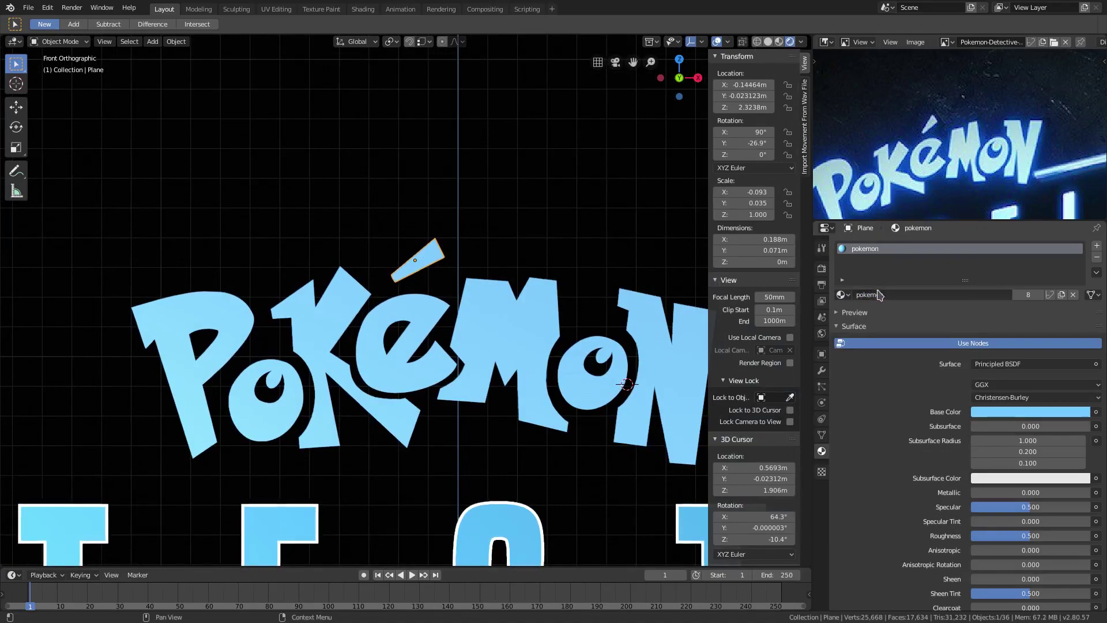
{"action": "left_click", "coordinate": [841, 294]}
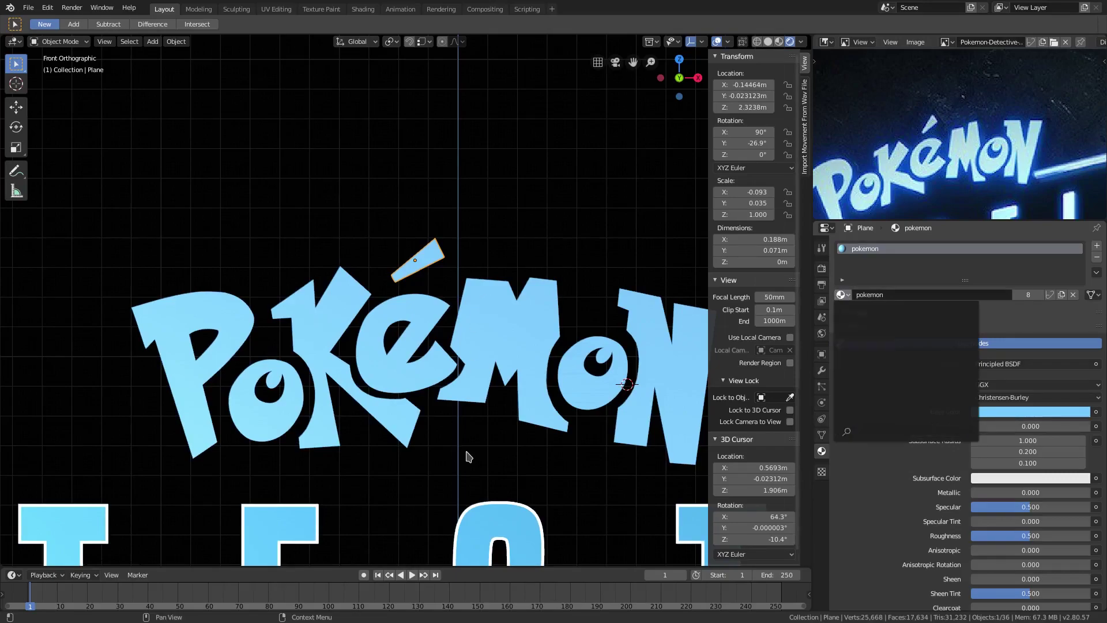
{"action": "left_click", "coordinate": [466, 451]}
- Select the blue DETECTIVE text and rename its material detective
{"action": "scroll", "coordinate": [466, 451], "scroll_direction": "down", "scroll_amount": 4}
{"action": "middle_click_drag", "start_coordinate": [444, 414], "coordinate": [431, 290], "text": "shift"}
{"action": "left_click", "coordinate": [429, 289]}
{"action": "scroll", "coordinate": [428, 290], "scroll_direction": "up", "scroll_amount": 2}
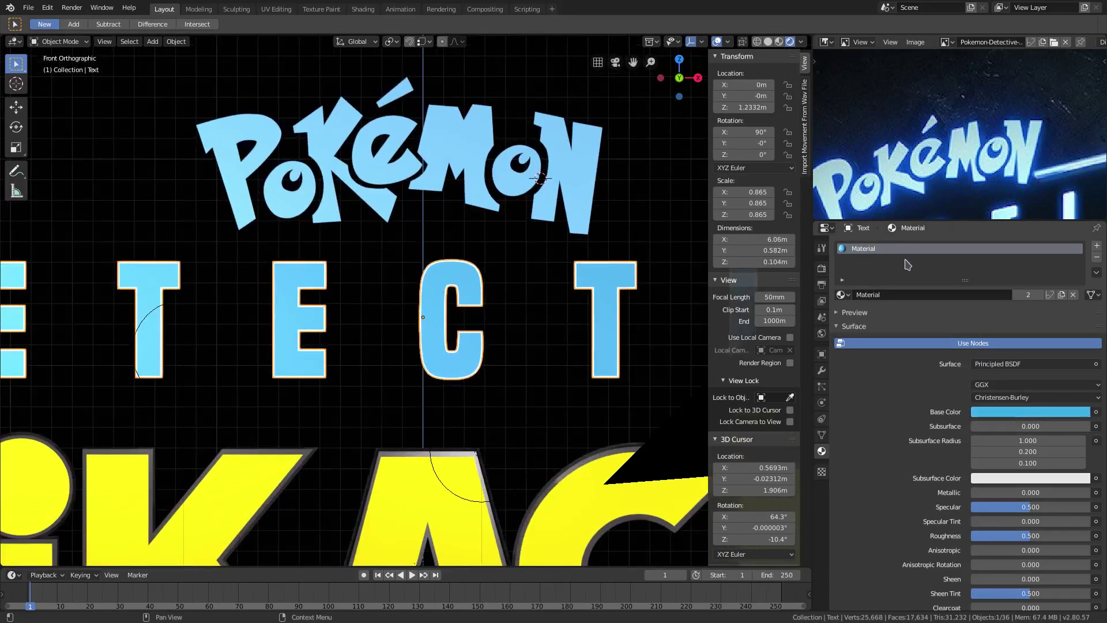
{"action": "double_click", "coordinate": [884, 295]}
{"action": "type", "text": "detective"}
{"action": "key", "text": "Return"}
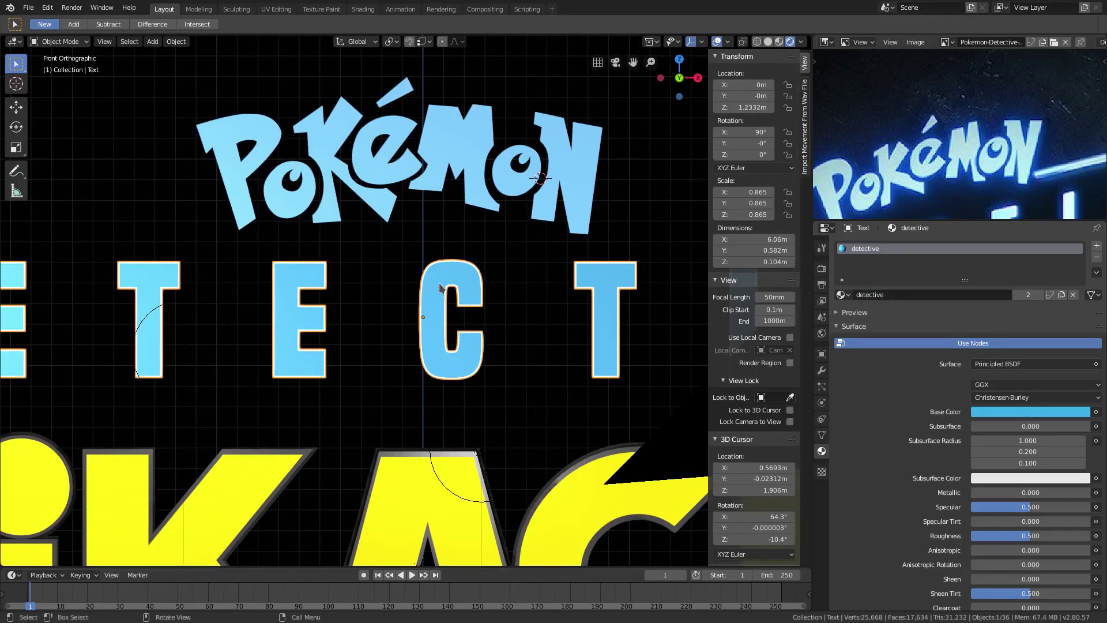
- Select the white edge text around DETECTIVE and rename its material detective edge
{"action": "left_click", "coordinate": [440, 266]}
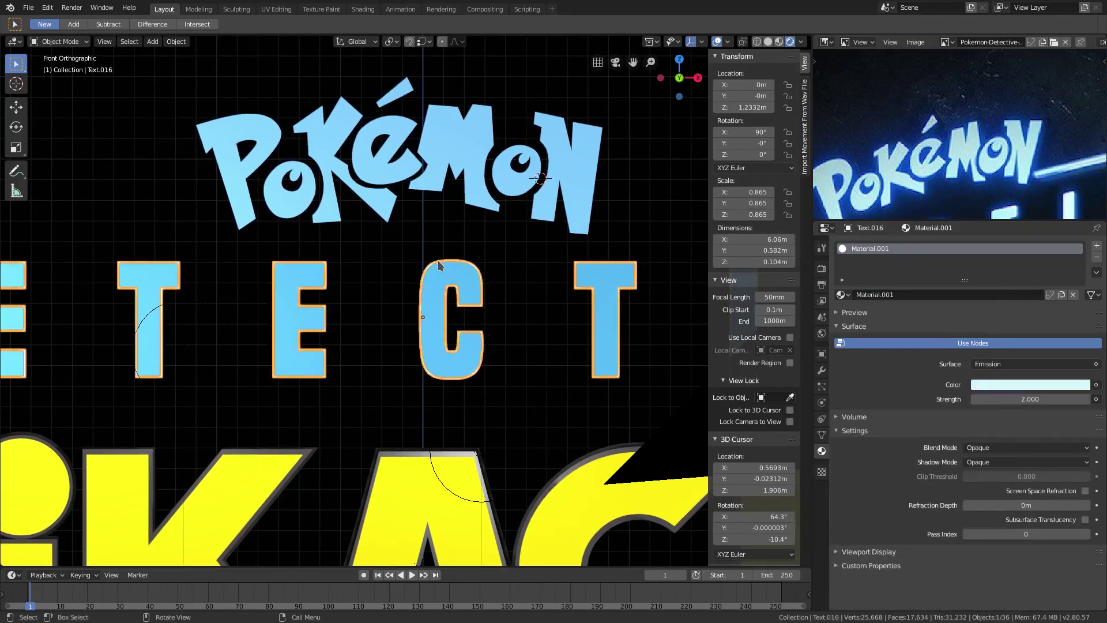
{"action": "left_click", "coordinate": [901, 295]}
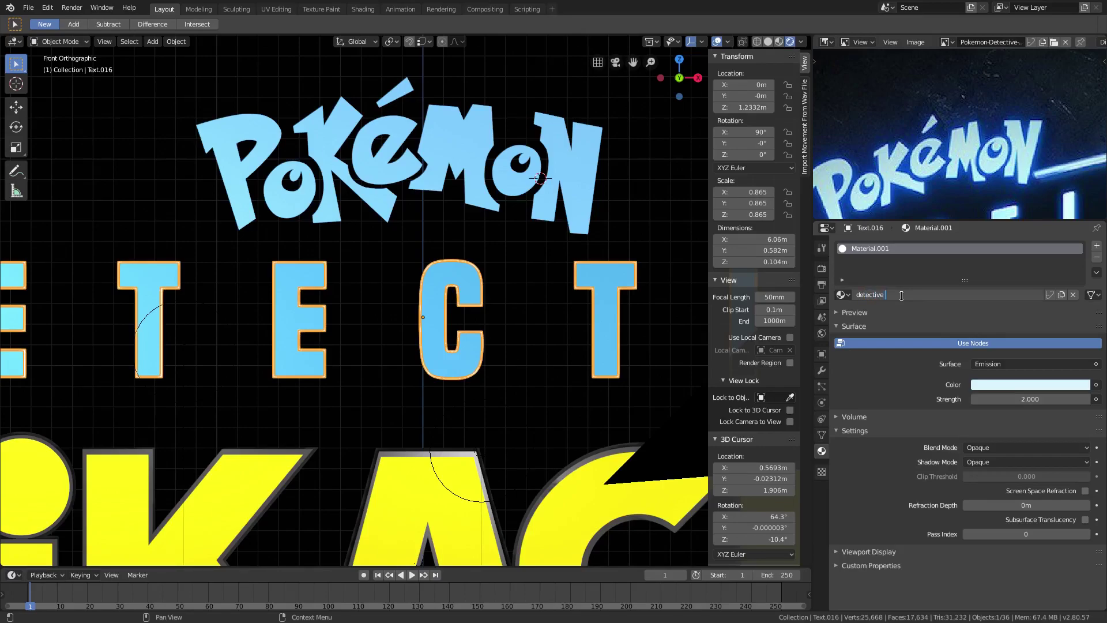
{"action": "key", "text": "Return"}
- Select the yellow letter A of PIKACHU and rename its material pika
{"action": "scroll", "coordinate": [387, 430], "scroll_direction": "down", "scroll_amount": 2}
{"action": "left_click", "coordinate": [892, 295]}
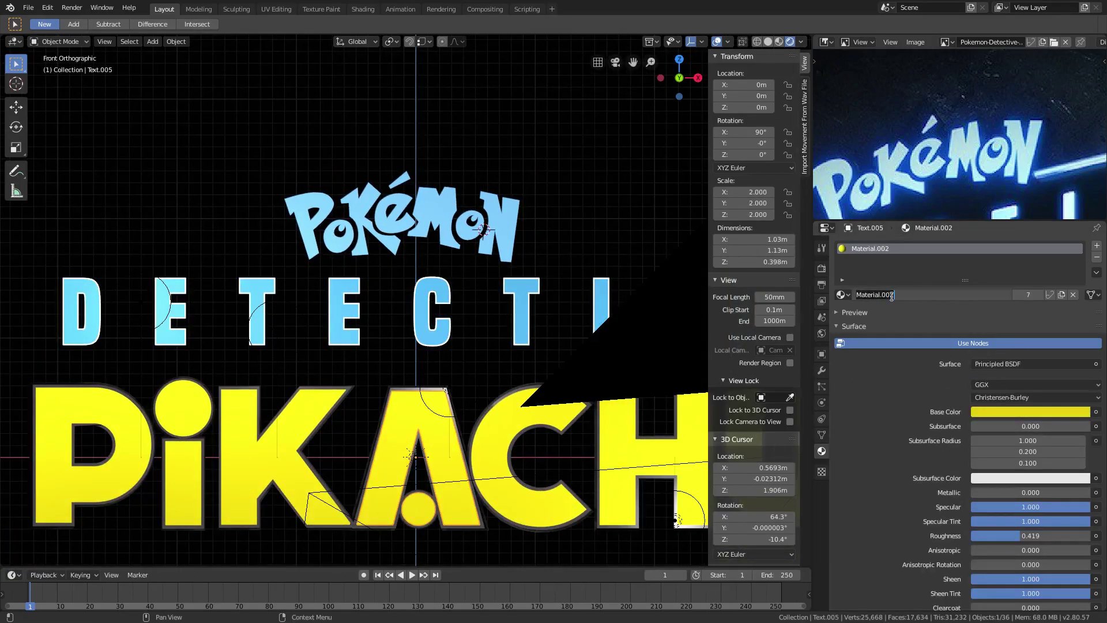
{"action": "type", "text": "pika"}
{"action": "key", "text": "Return"}
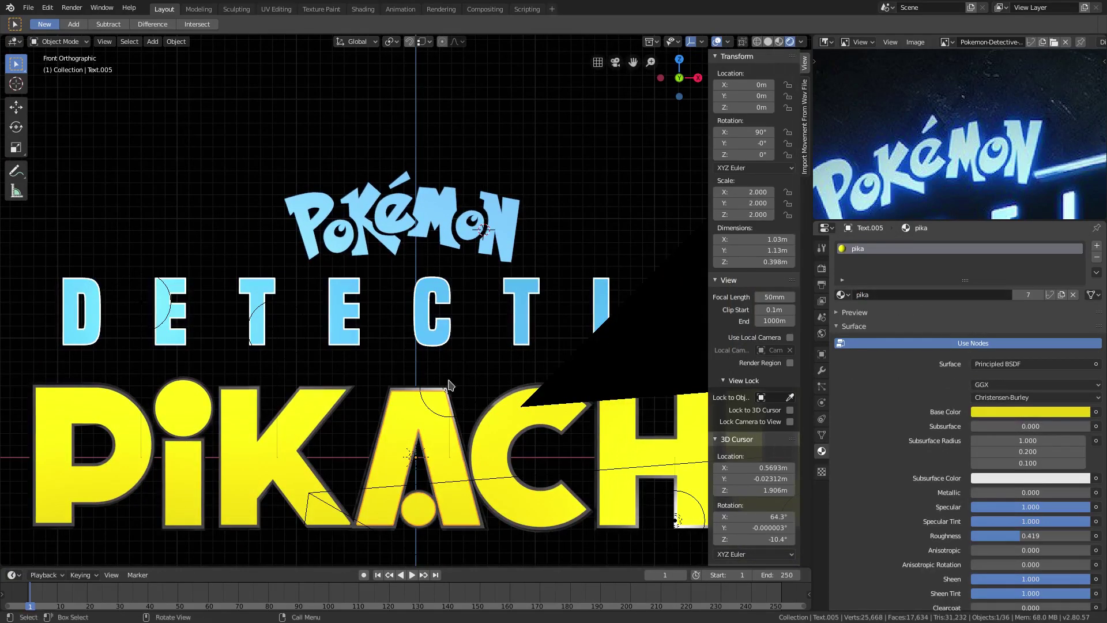
- Select the dark outline behind the letter A, rename its material pika black, and check the list of material names
{"action": "left_click", "coordinate": [438, 392]}
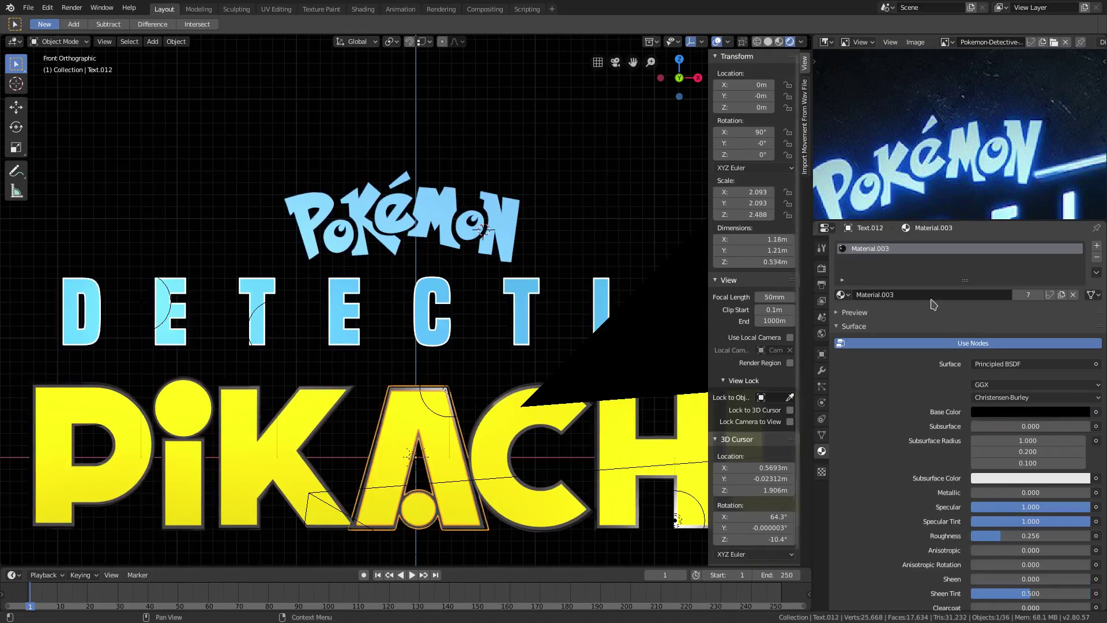
{"action": "left_click", "coordinate": [896, 295]}
{"action": "type", "text": "pika black"}
{"action": "key", "text": "Return"}
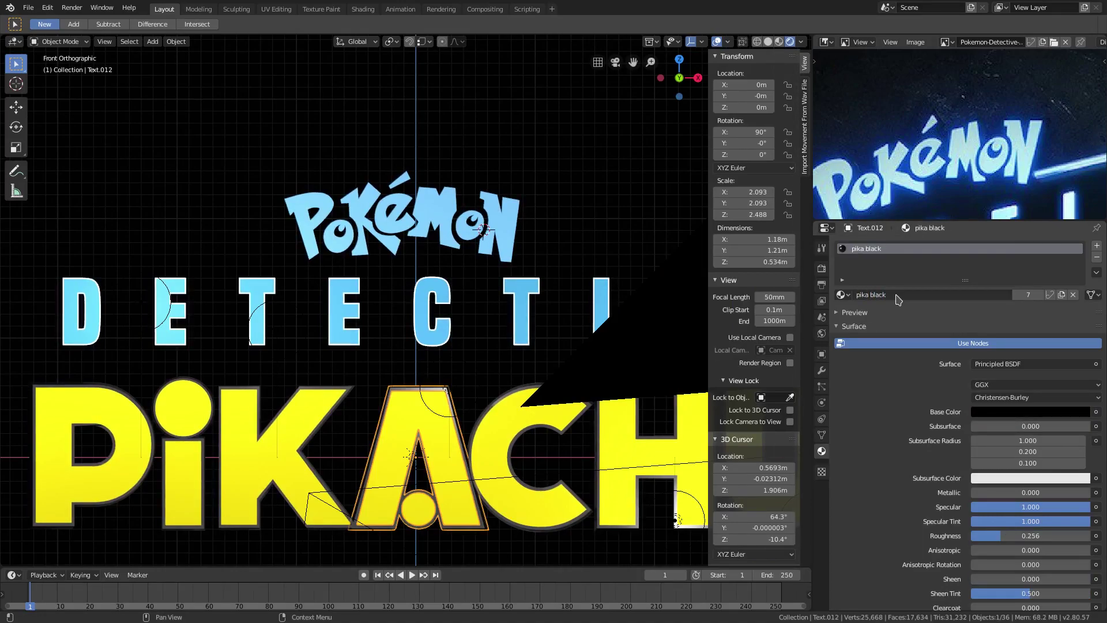
{"action": "middle_click_drag", "start_coordinate": [375, 297], "coordinate": [359, 306]}
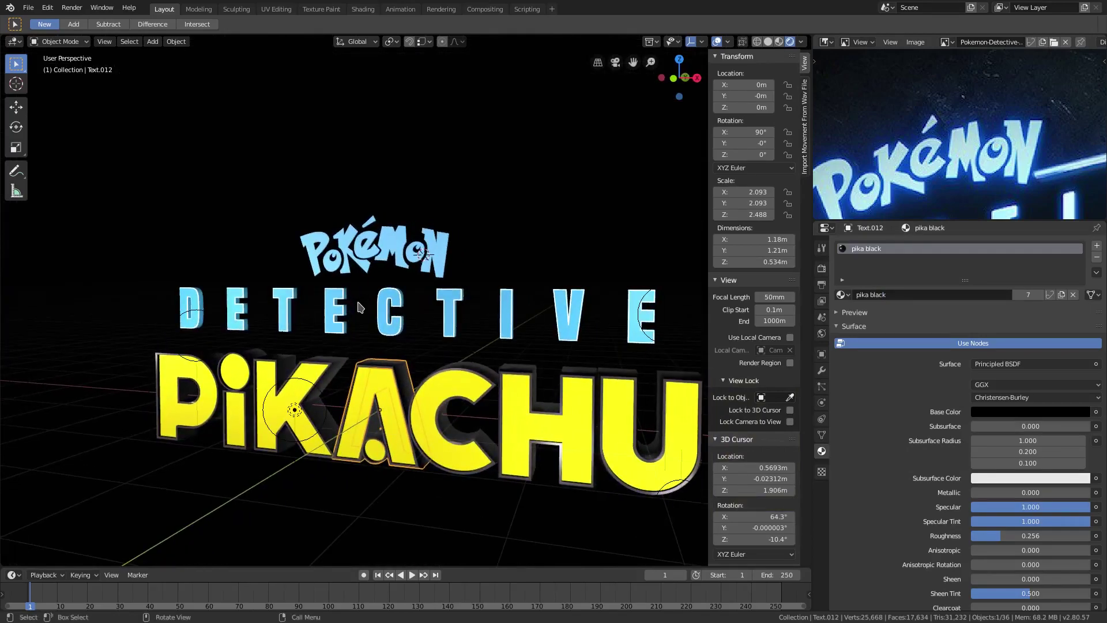
{"action": "left_click", "coordinate": [841, 295]}
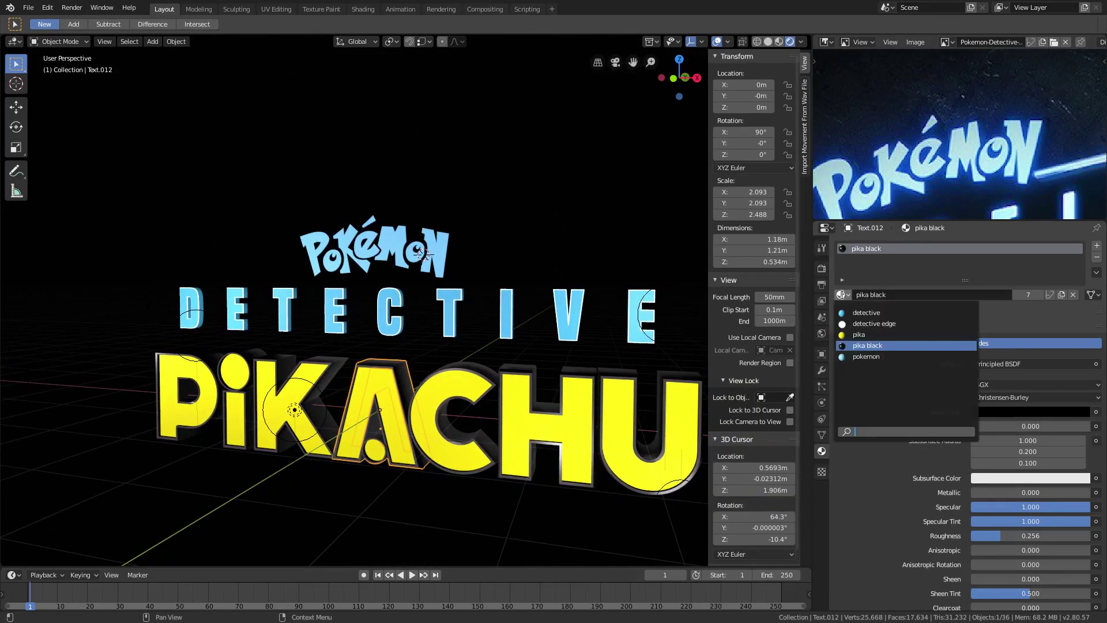
- Select the Pokémon letter e and change the pokemon material's surface to Emission with colour 4ED1FF
{"action": "scroll", "coordinate": [357, 250], "scroll_direction": "up", "scroll_amount": 4}
{"action": "left_click", "coordinate": [346, 209]}
{"action": "middle_click_drag", "start_coordinate": [367, 219], "coordinate": [452, 246]}
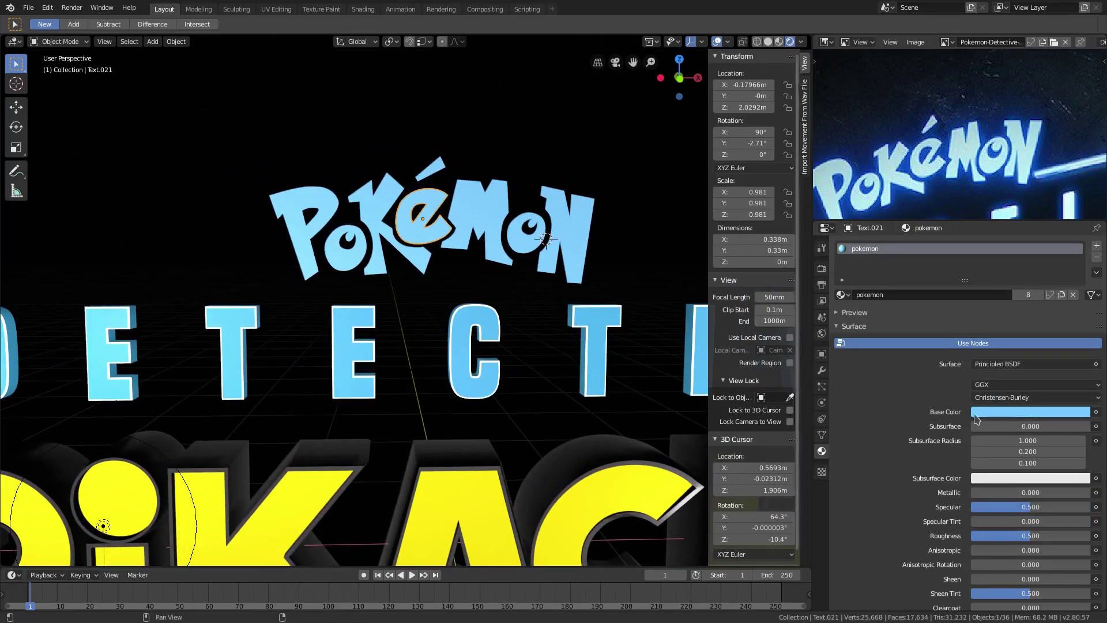
{"action": "left_click", "coordinate": [1001, 414]}
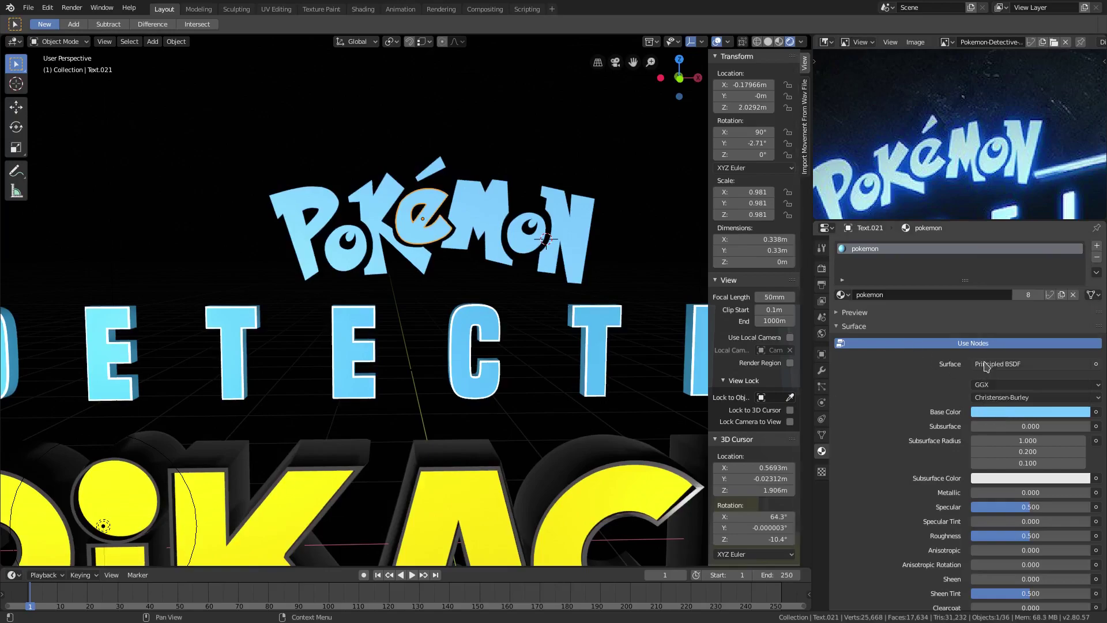
{"action": "left_click", "coordinate": [1015, 364]}
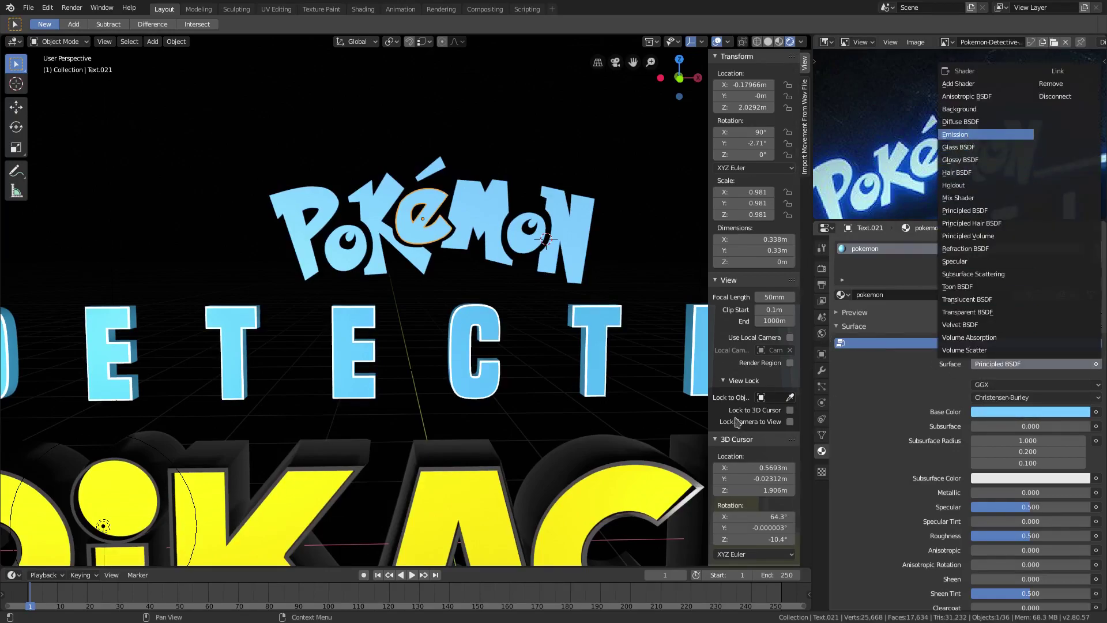
{"action": "left_click", "coordinate": [973, 134]}
{"action": "left_click", "coordinate": [1003, 387]}
{"action": "left_click_drag", "start_coordinate": [1035, 257], "coordinate": [1036, 236]}
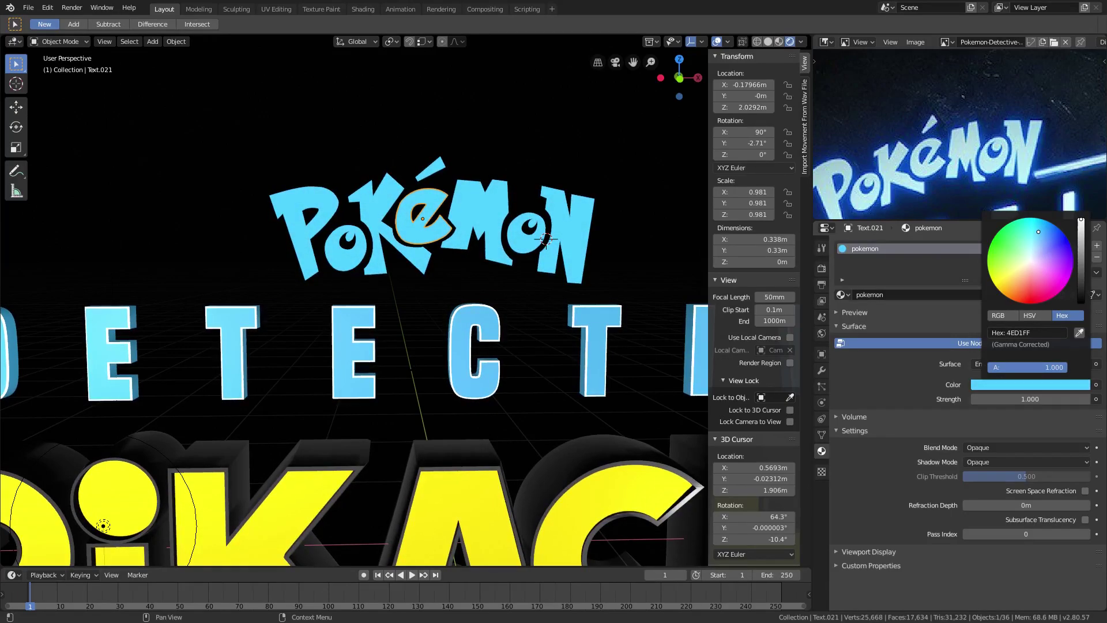
- Set the pokemon material's emission strength to 3 and its colour to 79EBFF
{"action": "left_click", "coordinate": [1020, 399]}
{"action": "type", "text": "3"}
{"action": "key", "text": "Return"}
{"action": "left_click", "coordinate": [1031, 385]}
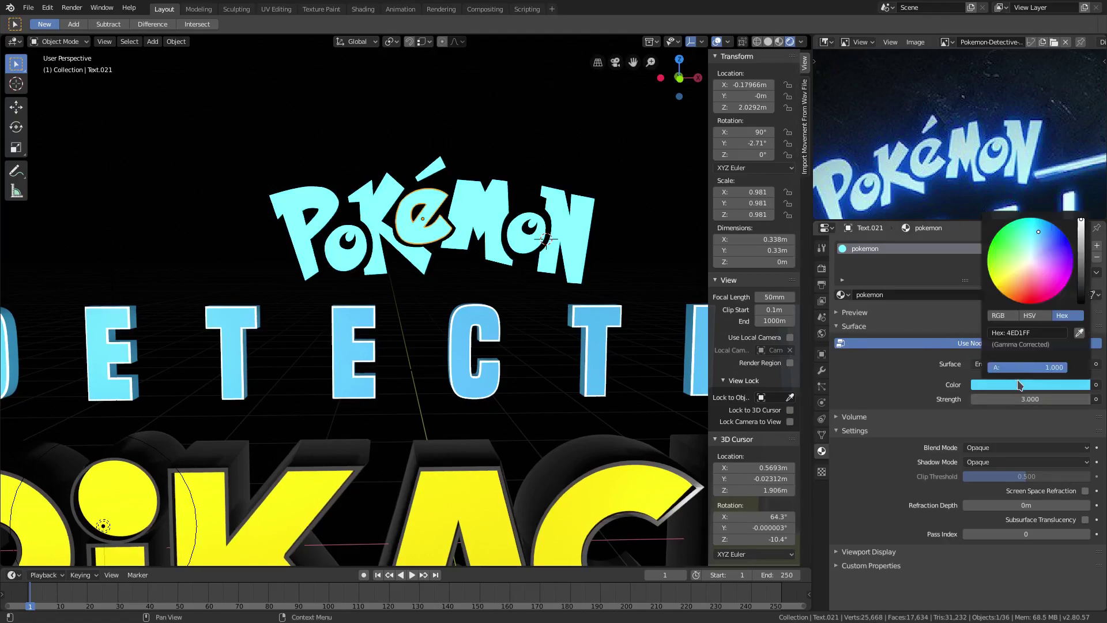
{"action": "left_click_drag", "start_coordinate": [1036, 243], "coordinate": [1034, 236]}
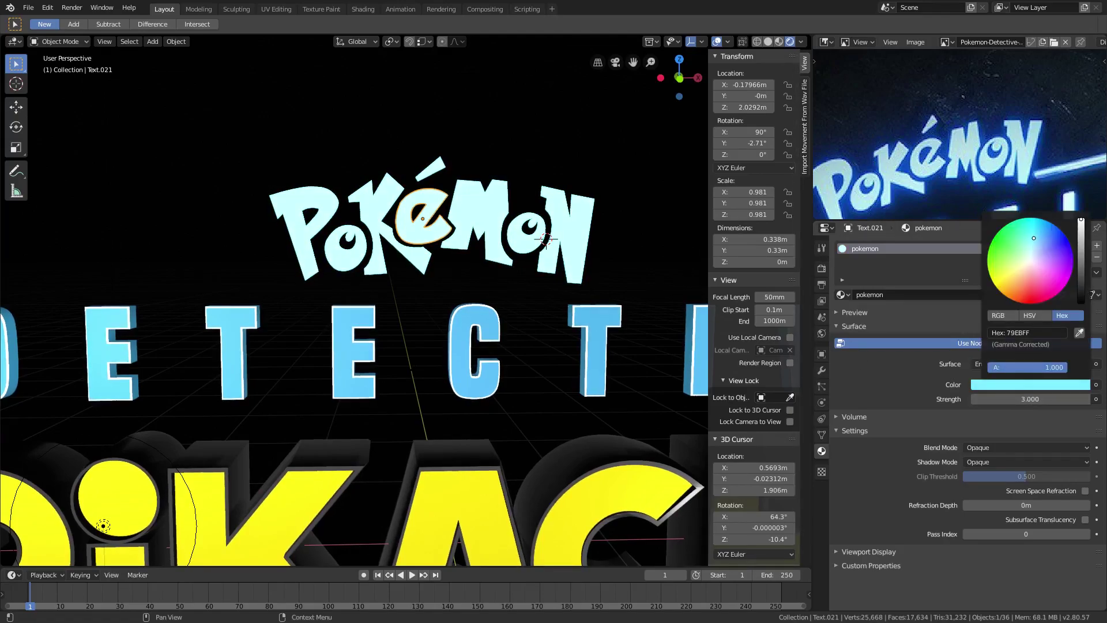
- Look through the camera and enable Bloom in the Eevee render settings
{"action": "scroll", "coordinate": [516, 270], "scroll_direction": "down", "scroll_amount": 6}
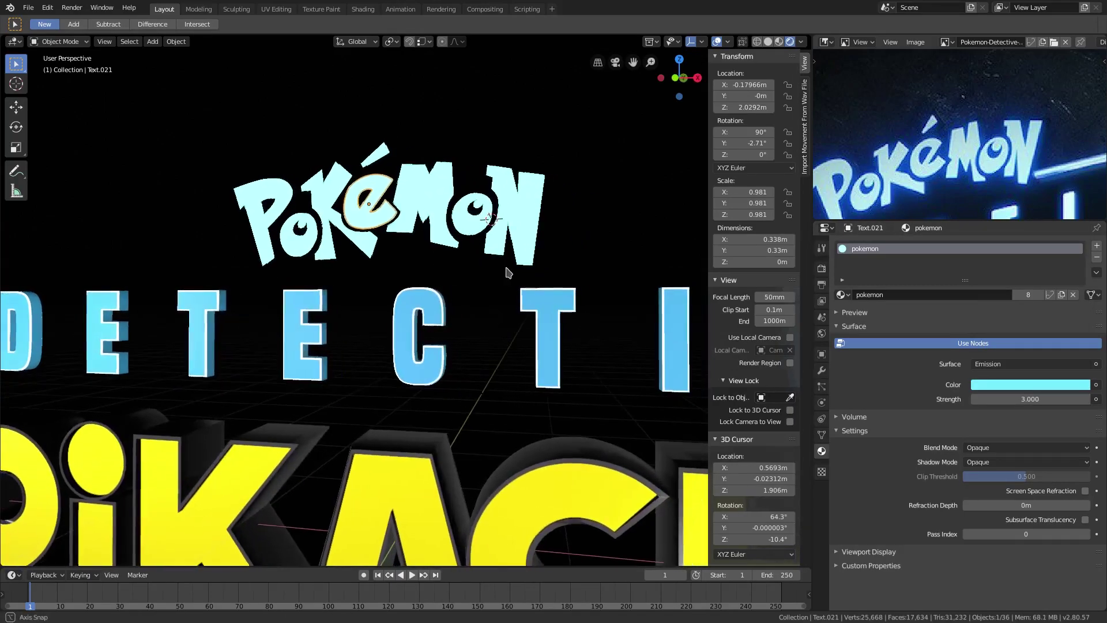
{"action": "key", "text": "KP_0"}
{"action": "scroll", "coordinate": [652, 273], "scroll_direction": "down", "scroll_amount": 4}
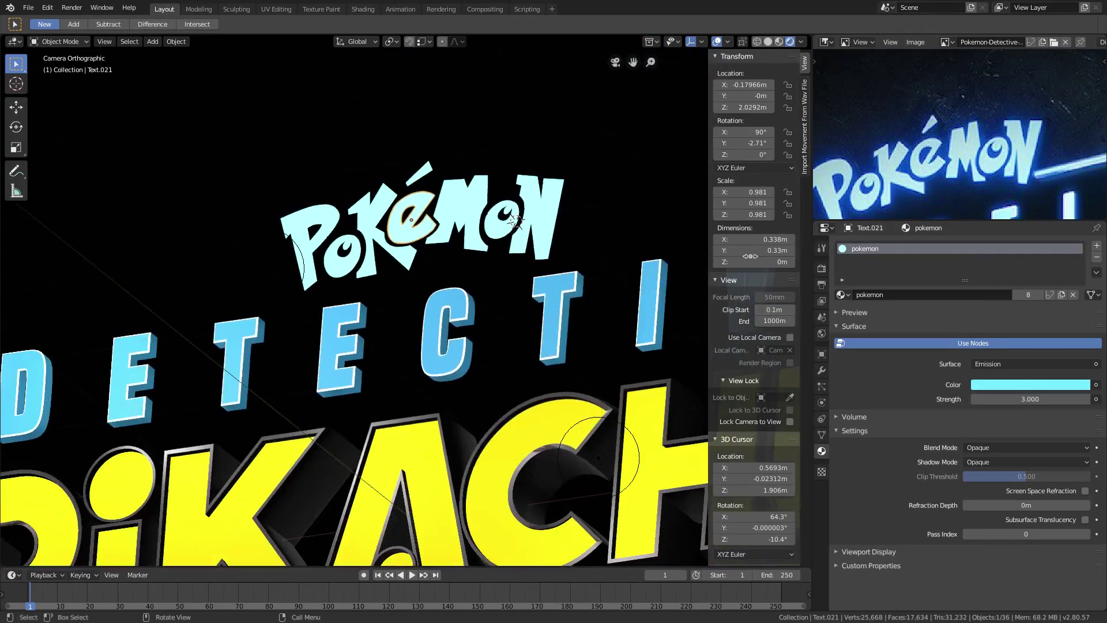
{"action": "left_click", "coordinate": [822, 268]}
{"action": "left_click", "coordinate": [847, 337]}
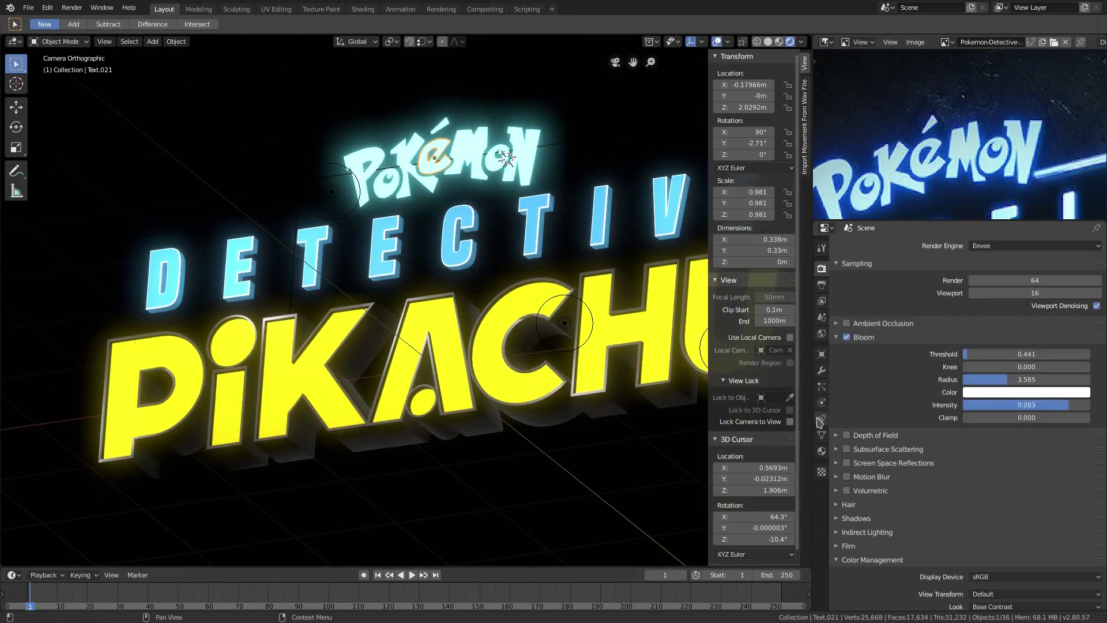
- Set the pokemon material's emission colour to 4377FF and its strength to 5
{"action": "left_click", "coordinate": [822, 451]}
{"action": "left_click", "coordinate": [1032, 385]}
{"action": "left_click_drag", "start_coordinate": [1037, 239], "coordinate": [1052, 237]}
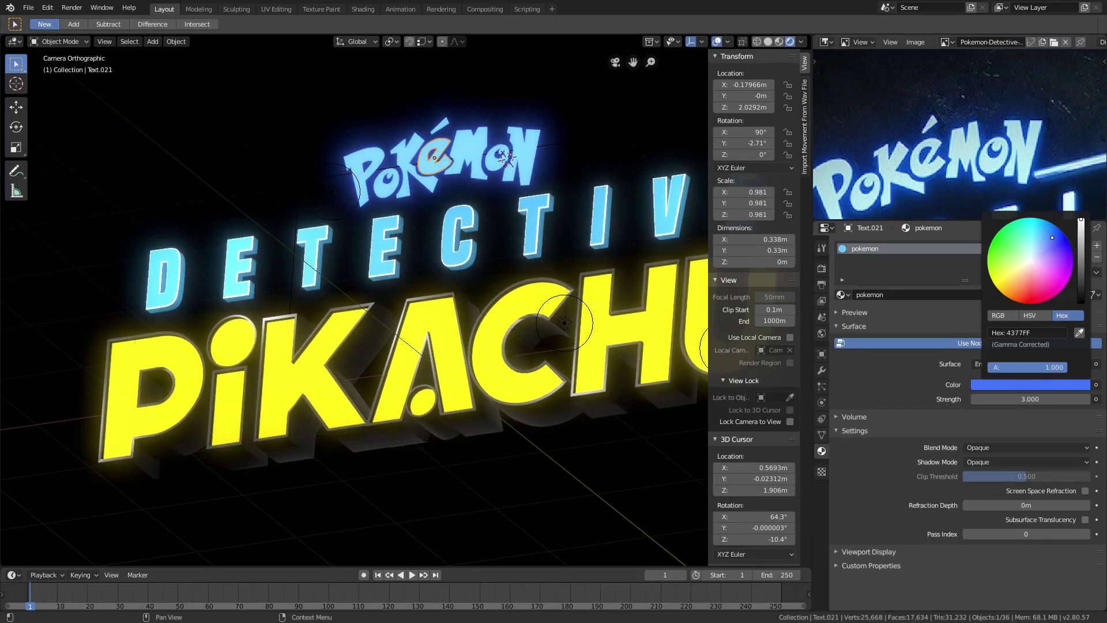
{"action": "left_click", "coordinate": [1031, 399]}
{"action": "type", "text": "5"}
{"action": "key", "text": "Return"}
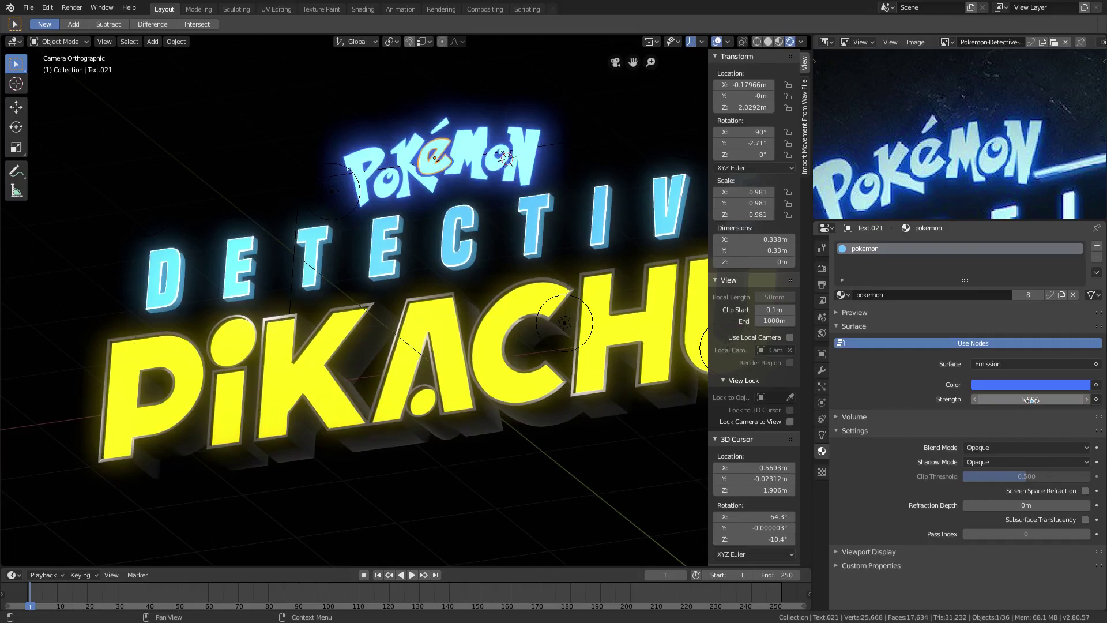
- Compare with the whole reference logo and shift the pokemon material's emission colour to 2E95FF
{"action": "scroll", "coordinate": [559, 306], "scroll_direction": "down", "scroll_amount": 3}
{"action": "scroll", "coordinate": [559, 306], "scroll_direction": "up", "scroll_amount": 3}
{"action": "scroll", "coordinate": [931, 152], "scroll_direction": "down", "scroll_amount": 3}
{"action": "middle_click_drag", "start_coordinate": [930, 153], "coordinate": [931, 117]}
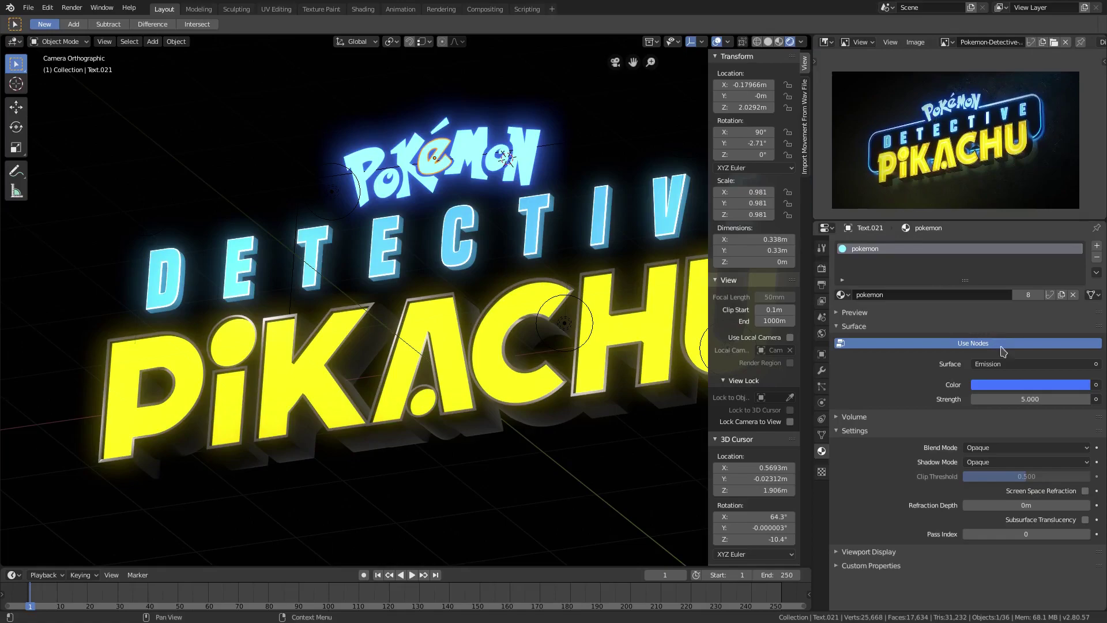
{"action": "left_click", "coordinate": [1022, 386]}
{"action": "left_click_drag", "start_coordinate": [1054, 239], "coordinate": [1049, 232]}
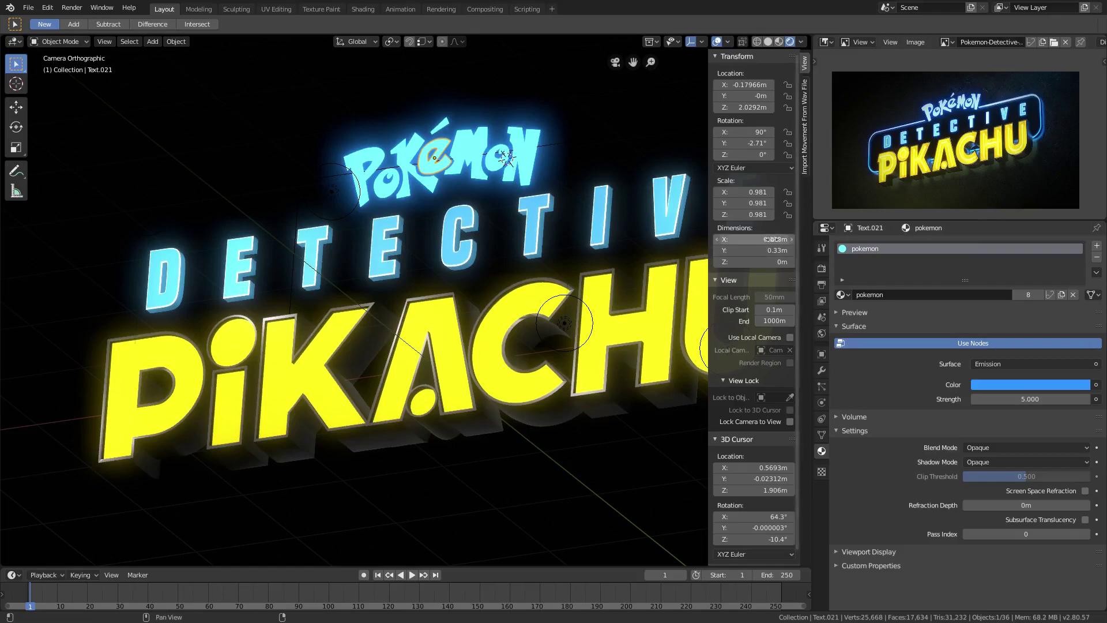
- Reduce the Bloom intensity to 0.033
{"action": "left_click", "coordinate": [821, 269]}
{"action": "left_click_drag", "start_coordinate": [1024, 405], "coordinate": [995, 406]}
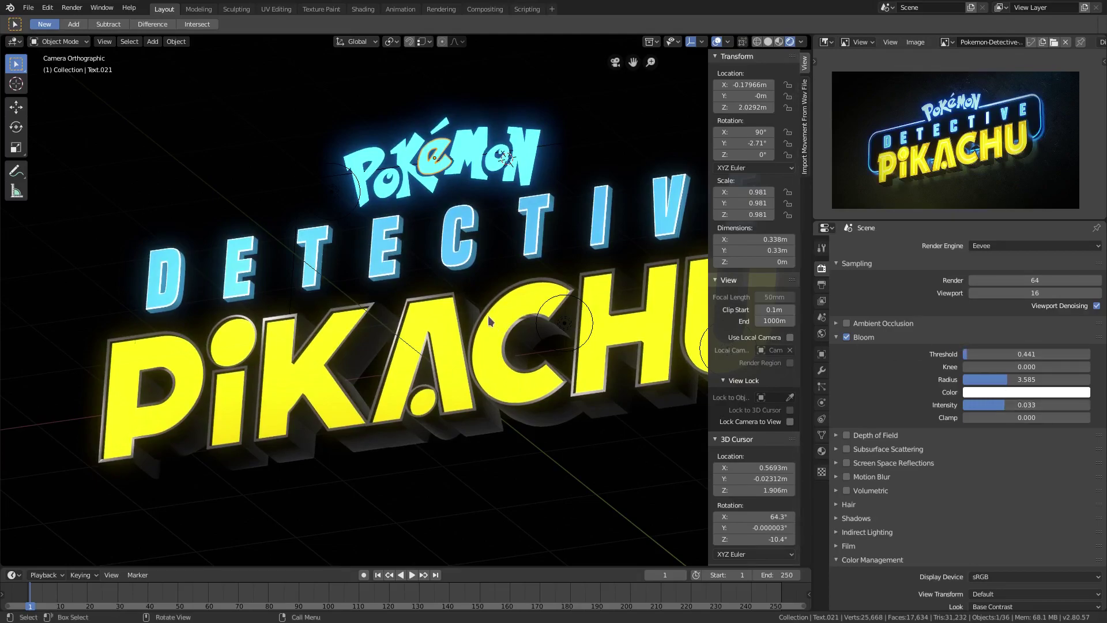
{"action": "scroll", "coordinate": [461, 294], "scroll_direction": "down", "scroll_amount": 3}
{"action": "scroll", "coordinate": [447, 265], "scroll_direction": "up", "scroll_amount": 2}
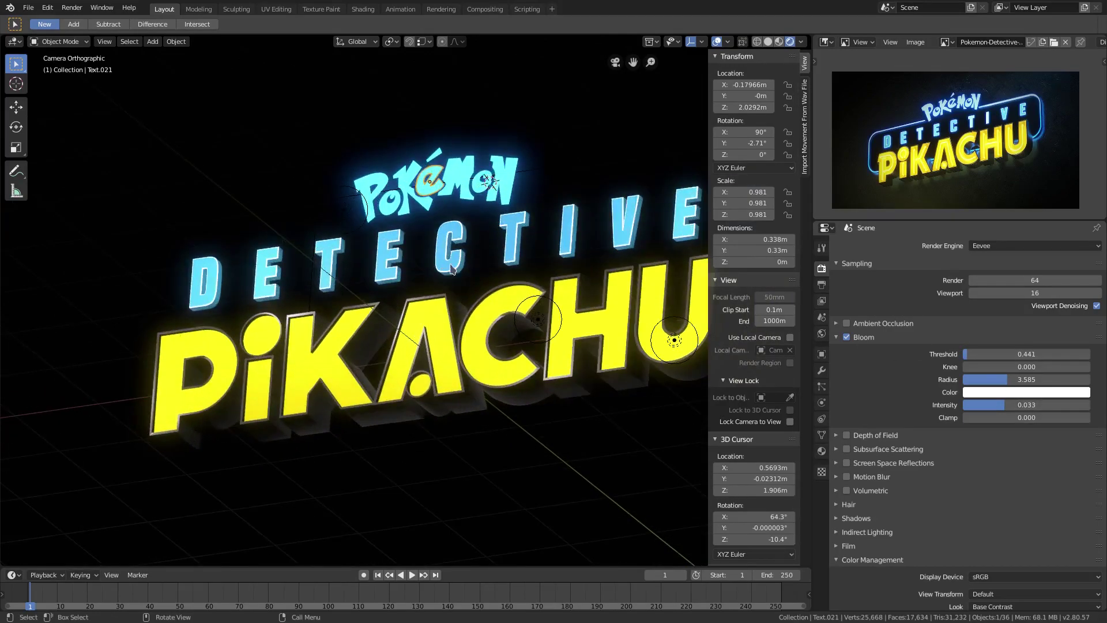
- Set the pokemon material's emission colour to the deeper blue 3275FF
{"action": "left_click", "coordinate": [821, 453]}
{"action": "left_click", "coordinate": [1003, 385]}
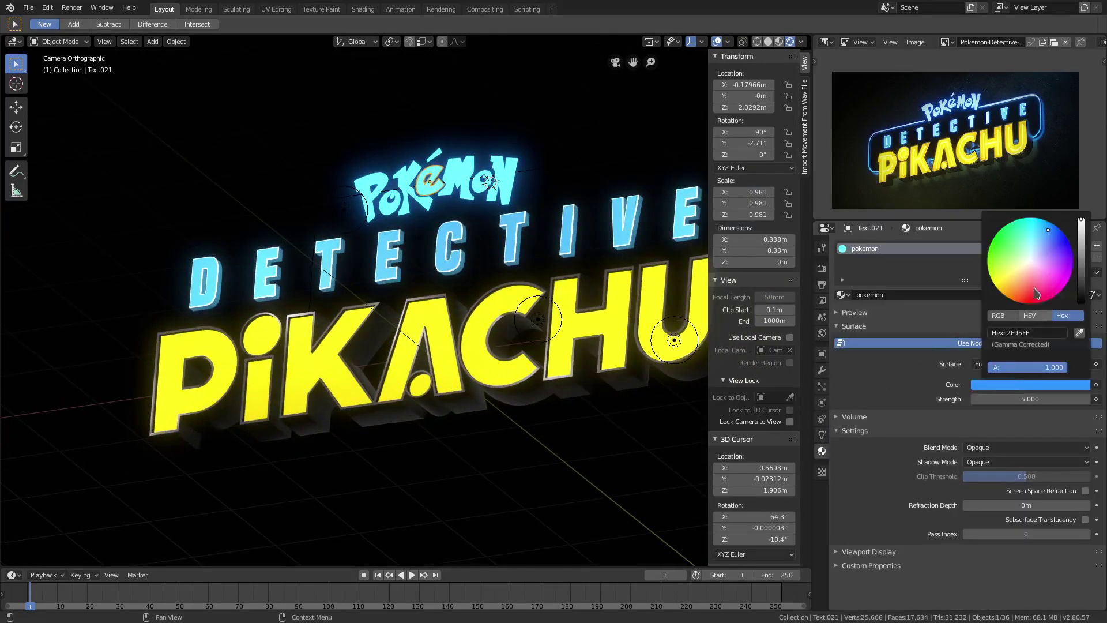
{"action": "left_click_drag", "start_coordinate": [1048, 230], "coordinate": [1053, 234]}
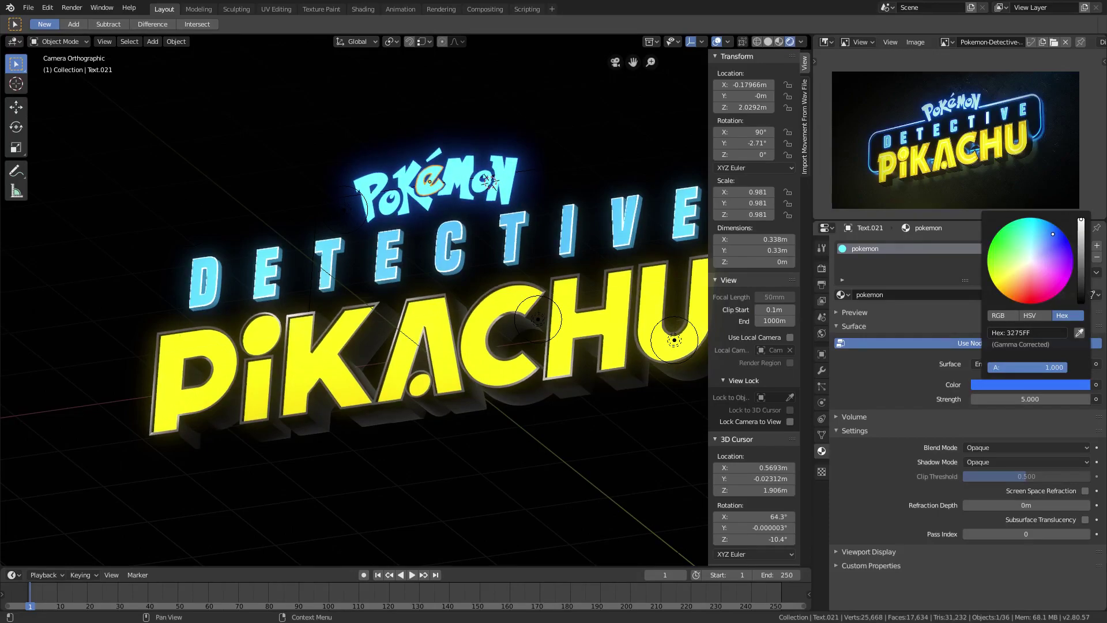